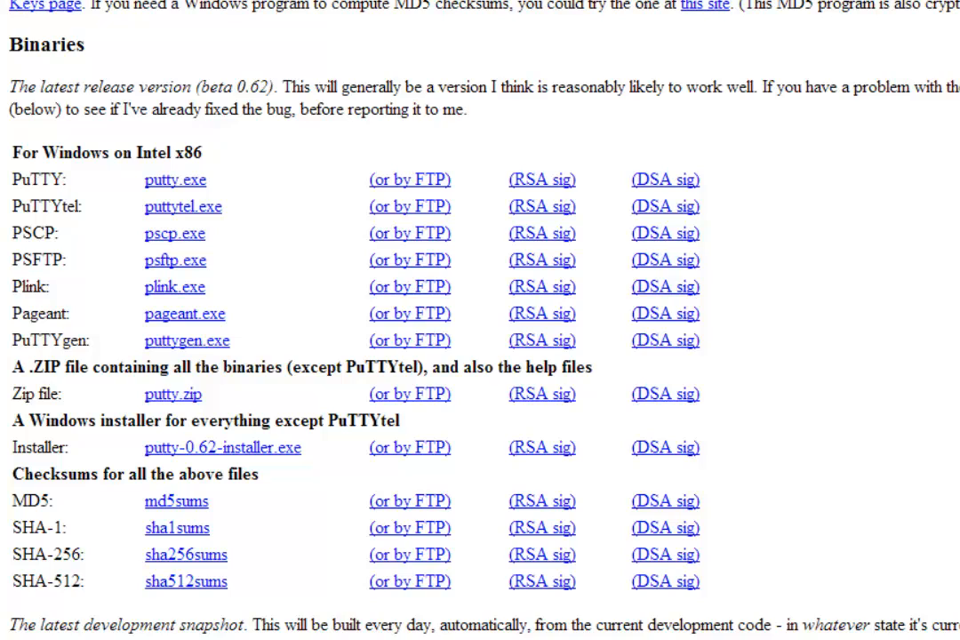
Step: Go to cloud.google.com and open the Google Compute Engine product page
drag(167, 255, 3, 491)
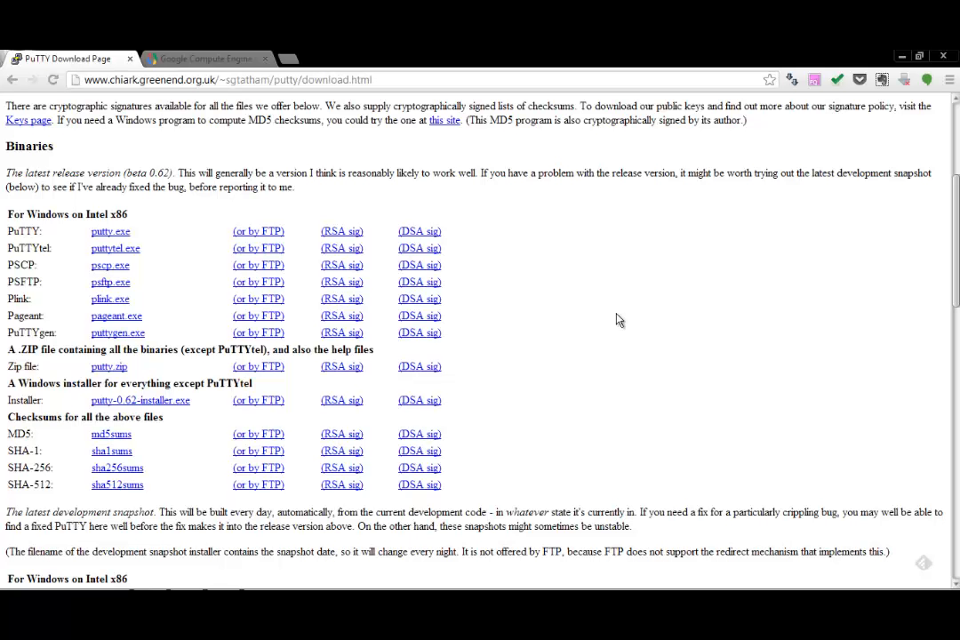
click(392, 80)
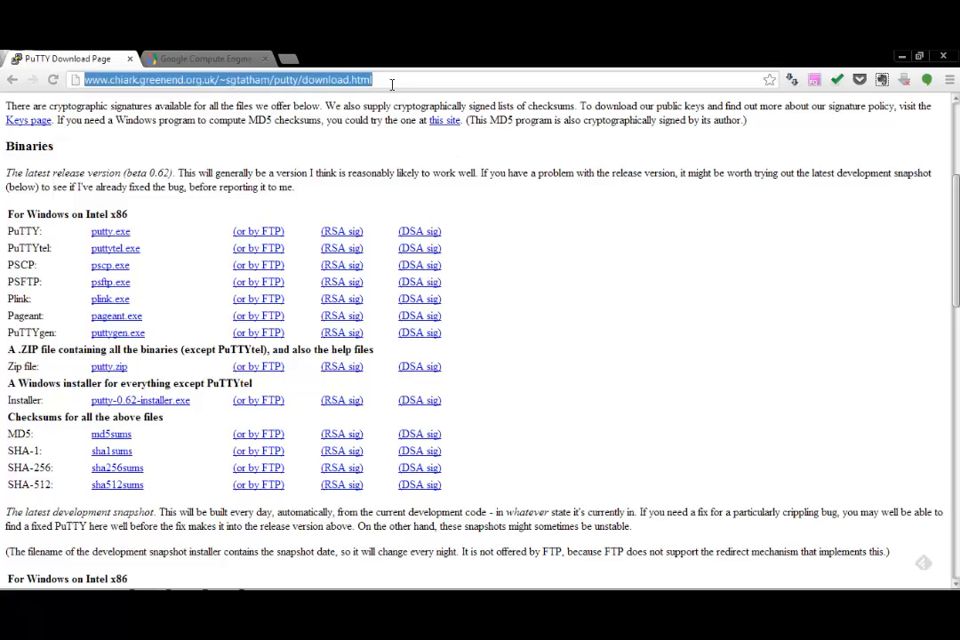
text(CLOUD.)
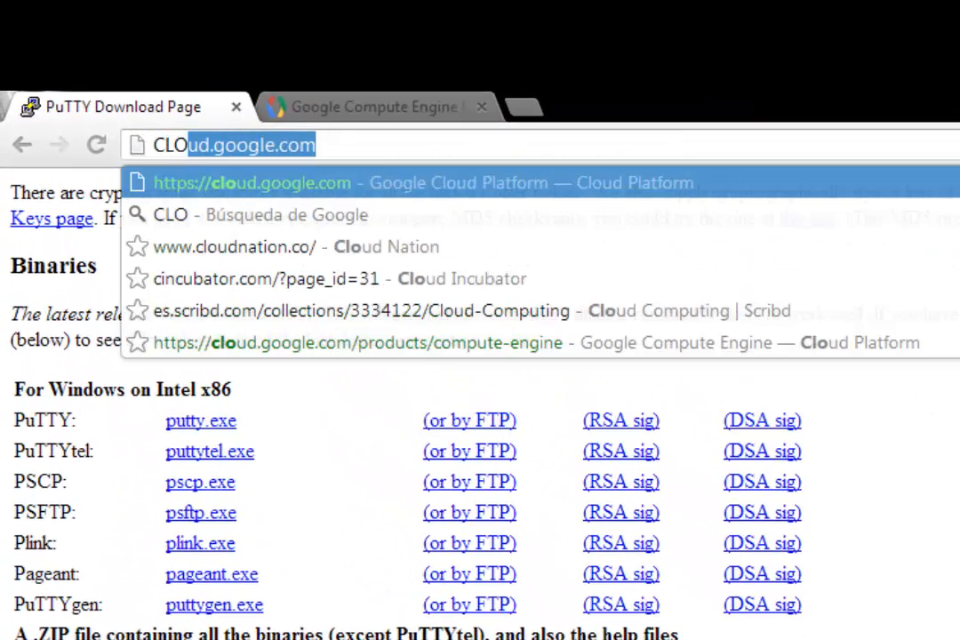
text(google.com)
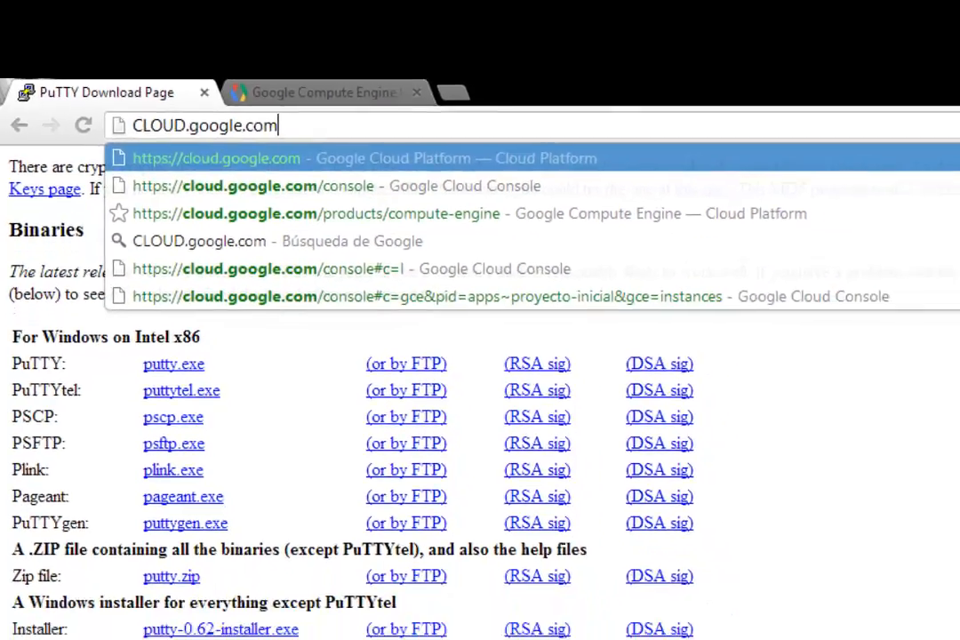
key(Return)
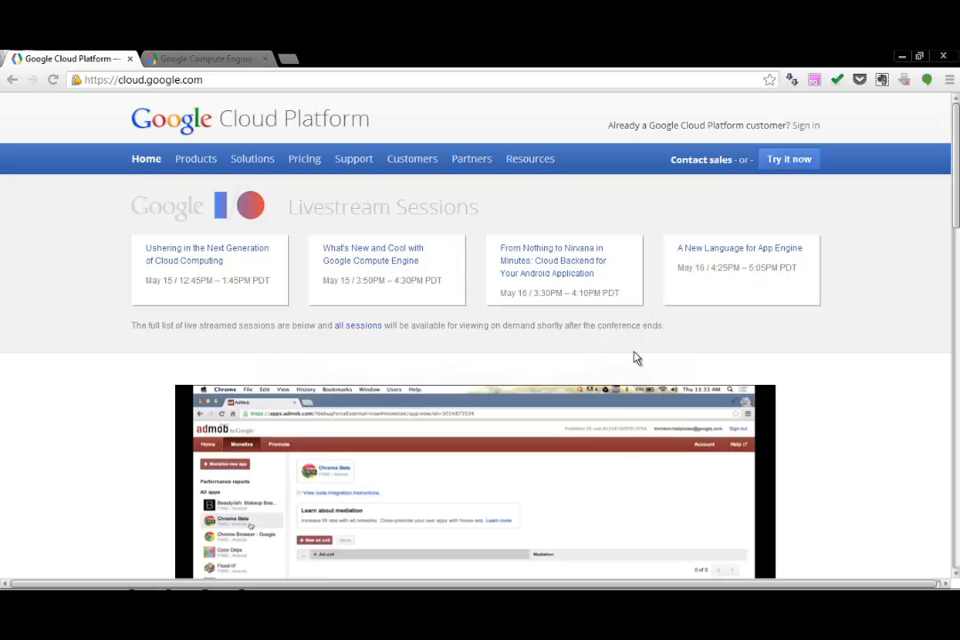
click(203, 167)
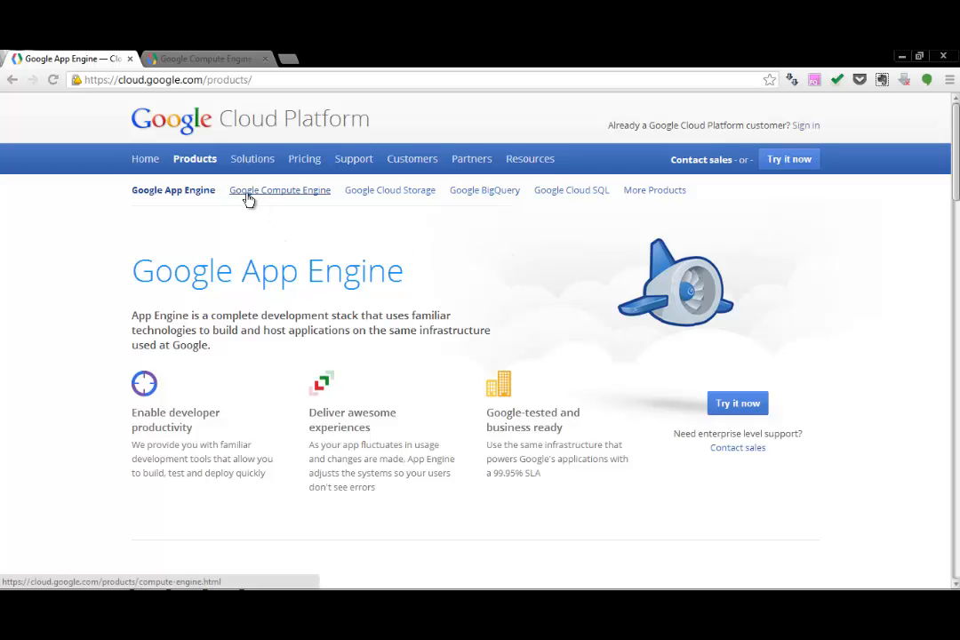
click(295, 199)
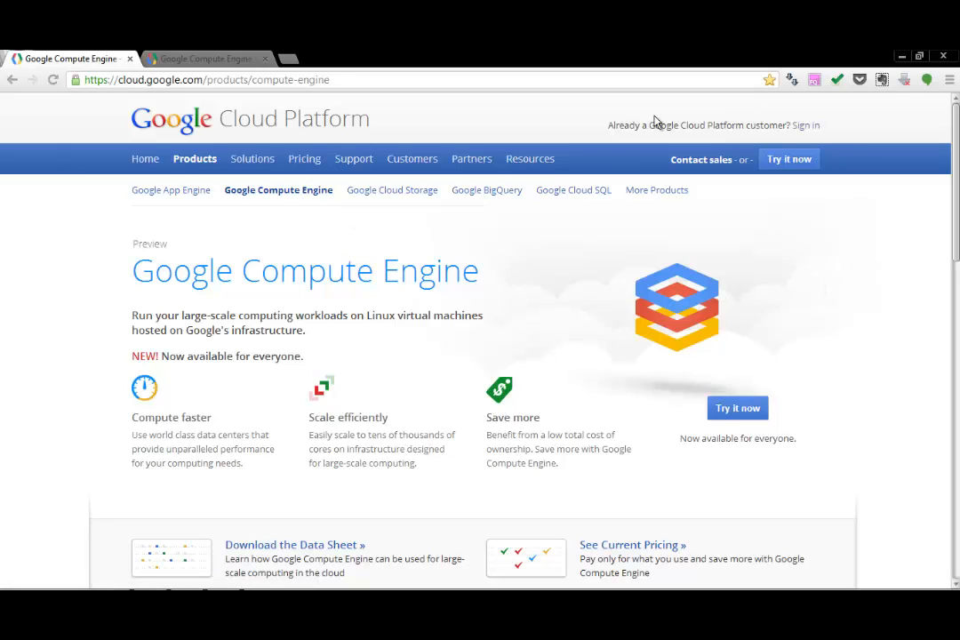
Step: Sign in as an existing Cloud Platform customer and open the Mi Primer Proyecto project to look over its services
click(805, 127)
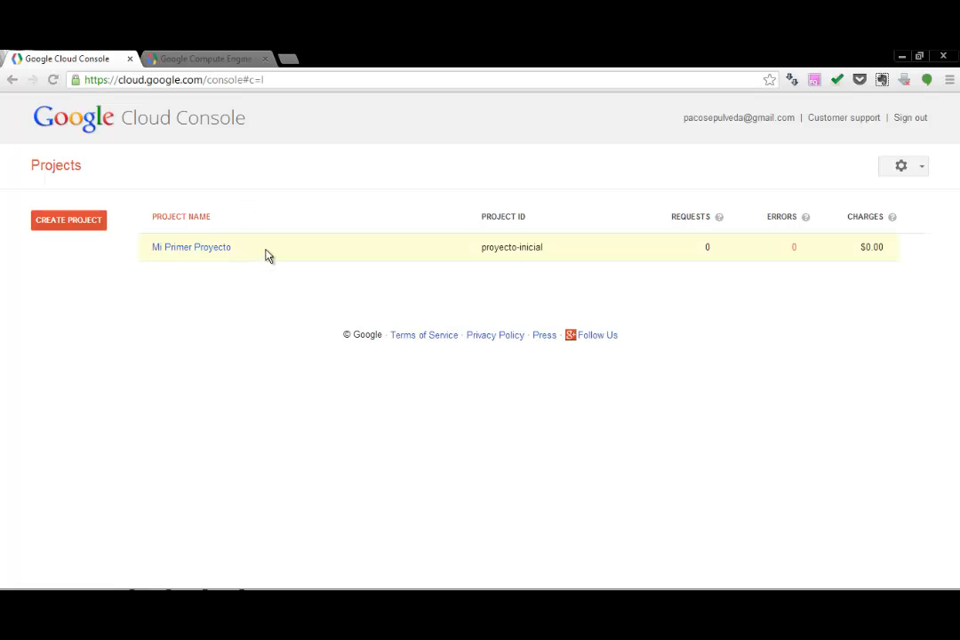
click(215, 252)
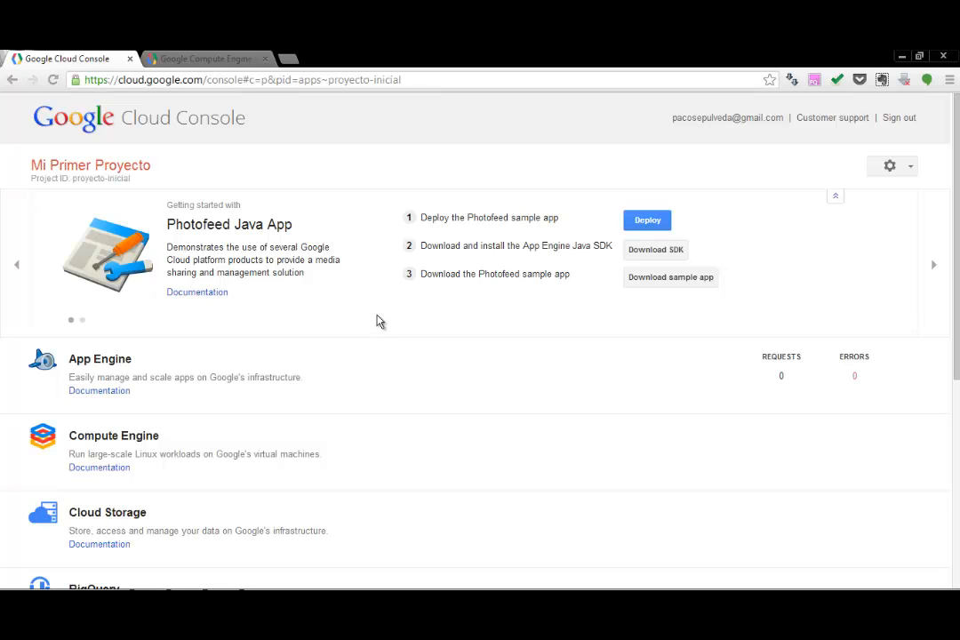
scroll(949, 332, down, 3)
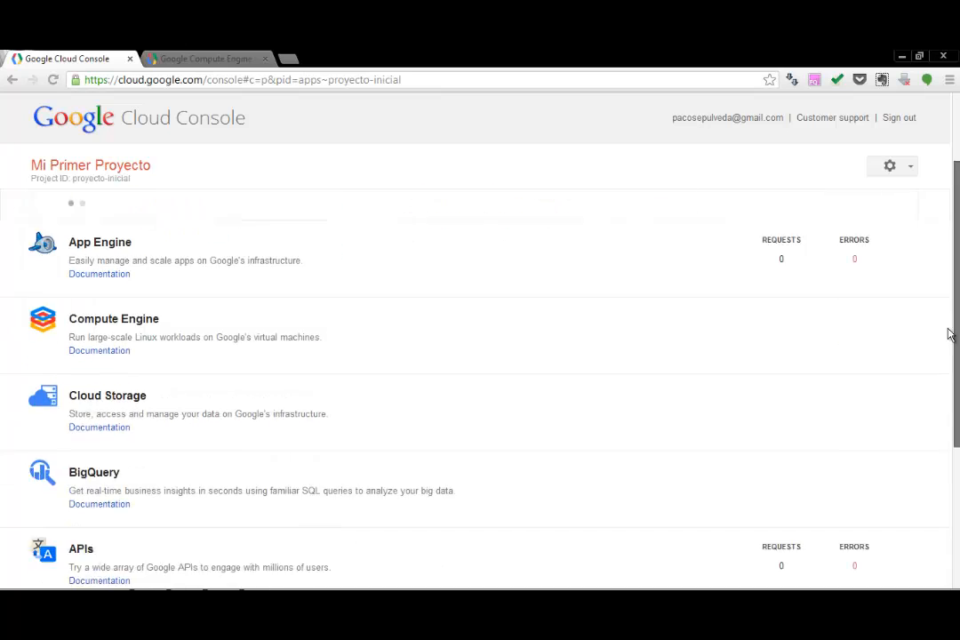
scroll(947, 354, up, 1)
scroll(948, 307, down, 2)
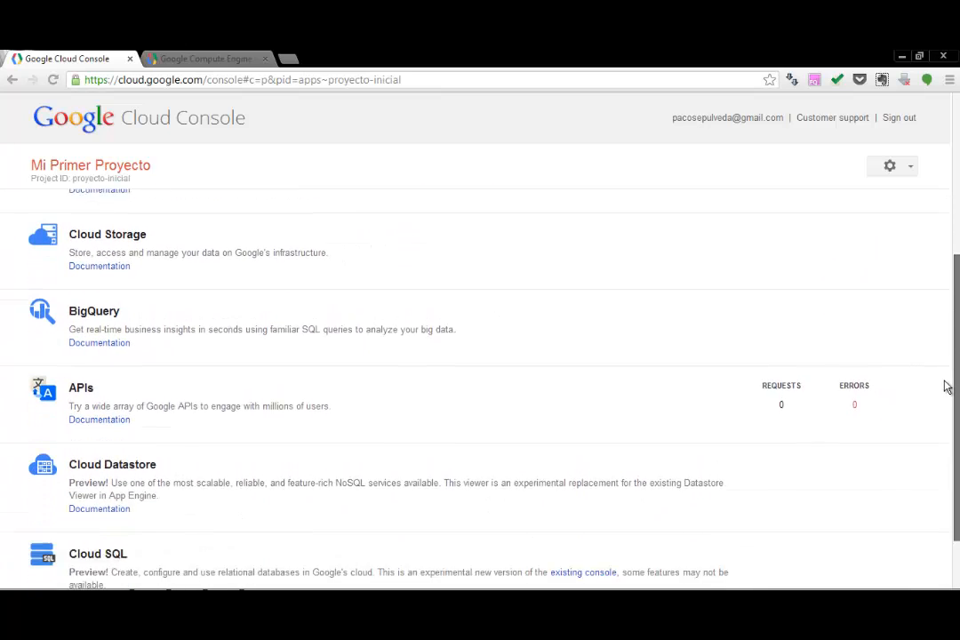
scroll(947, 340, up, 3)
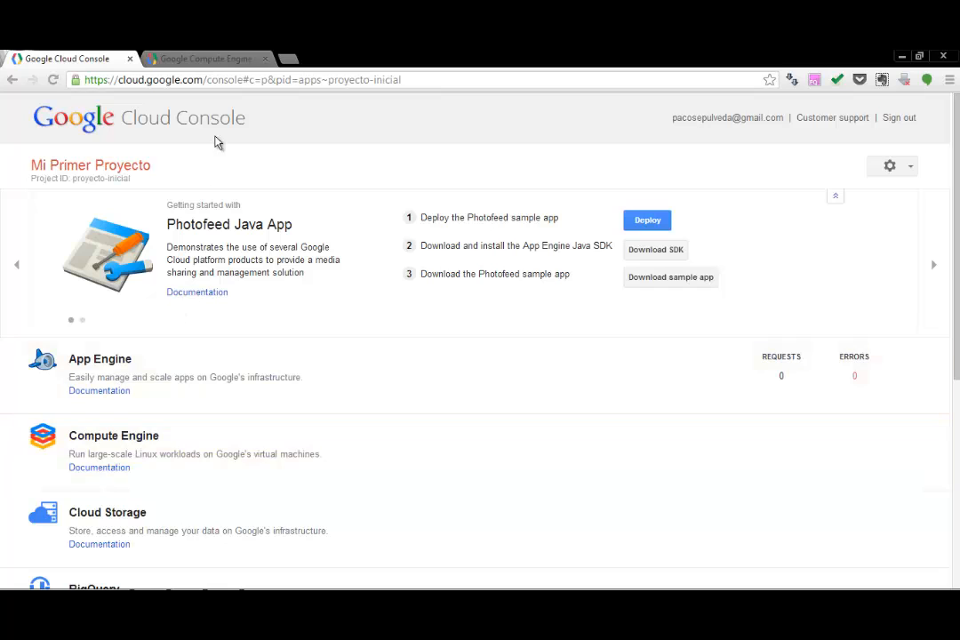
Step: Compare the US and Europe hourly prices of the standard machine types on the Compute Engine pricing page
click(220, 62)
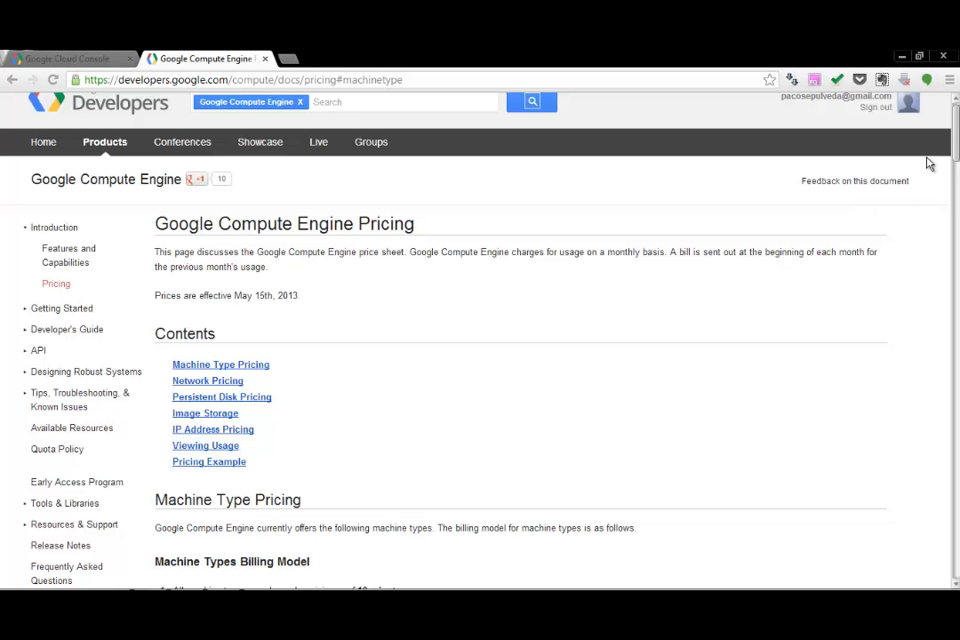
drag(954, 131, 956, 184)
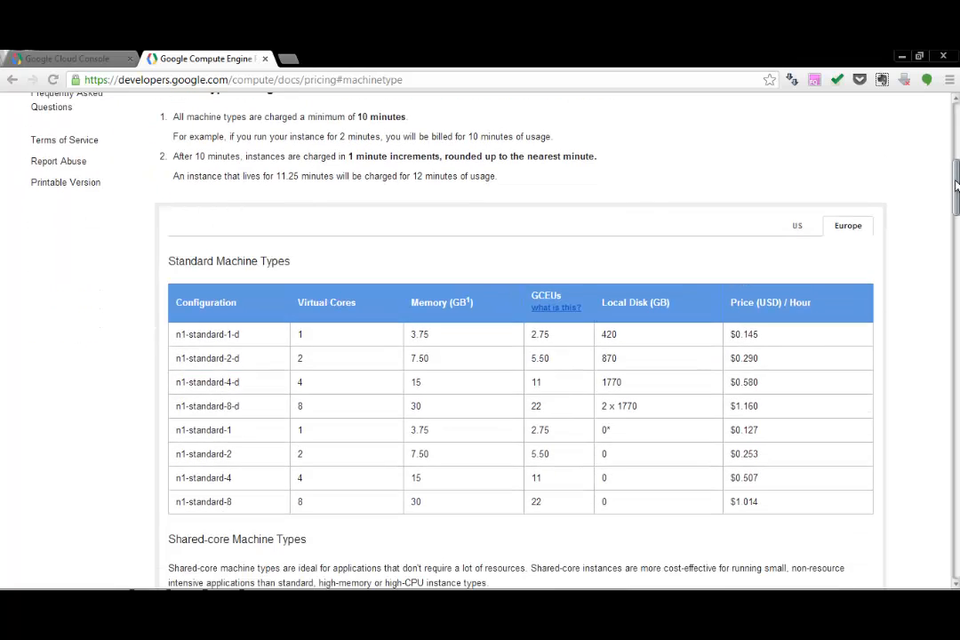
click(798, 227)
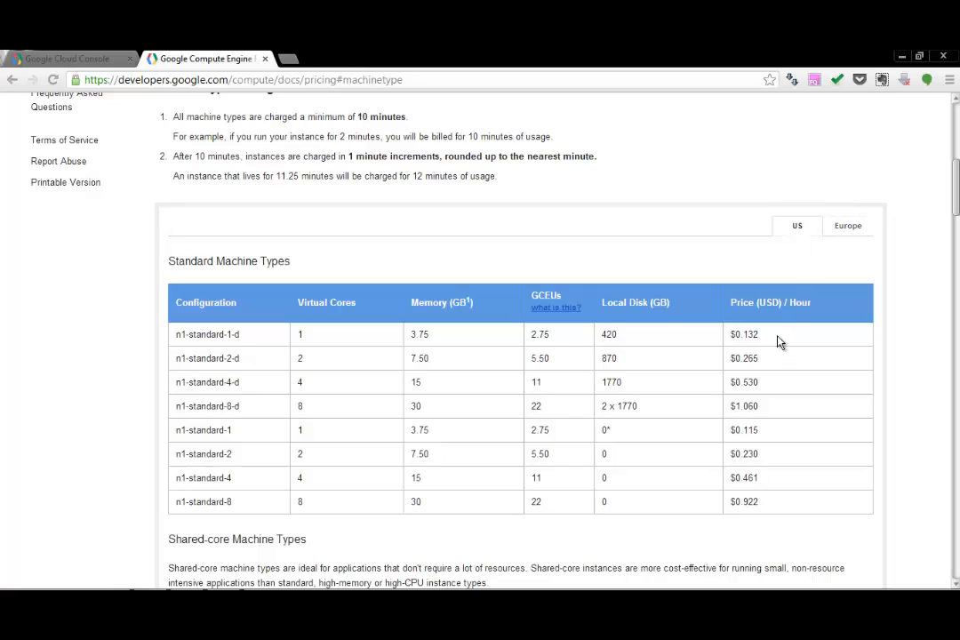
drag(777, 342, 605, 336)
click(845, 227)
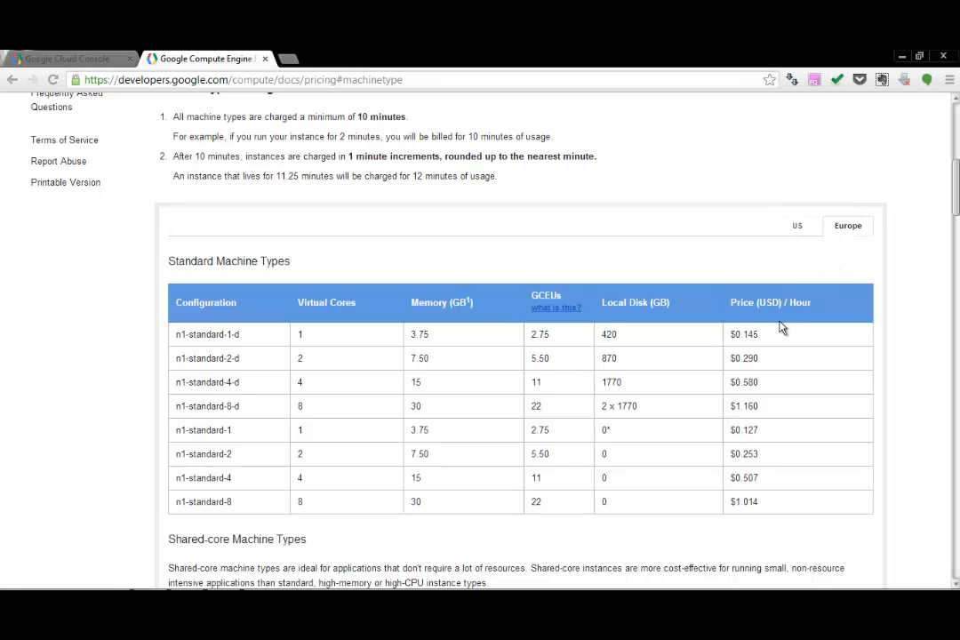
drag(731, 336, 766, 343)
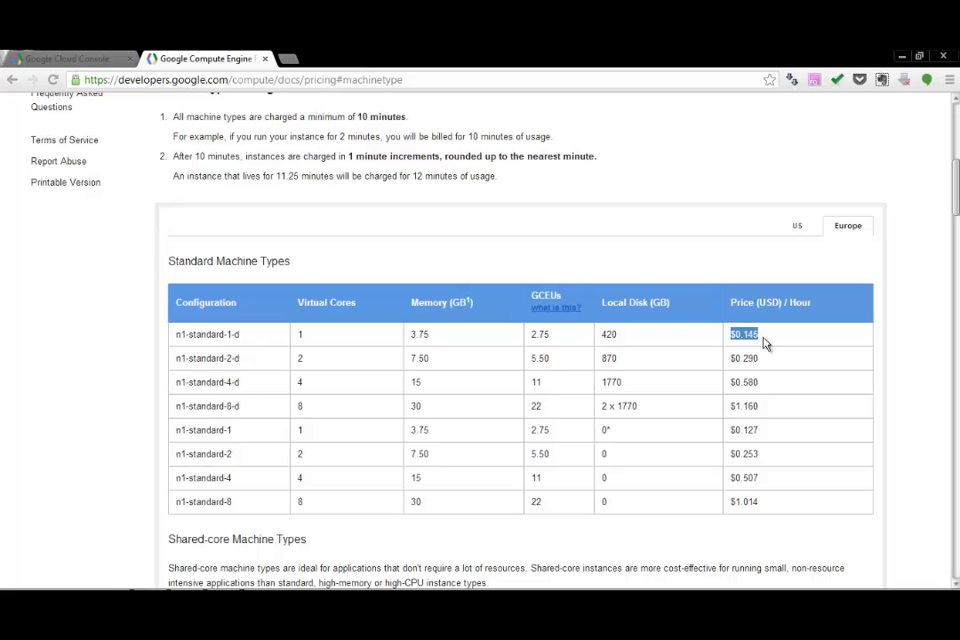
click(721, 249)
Step: Examine the f1-micro machine's cores, memory, CPU units and hourly price, plus the minimum charge in the billing model
scroll(514, 282, down, 5)
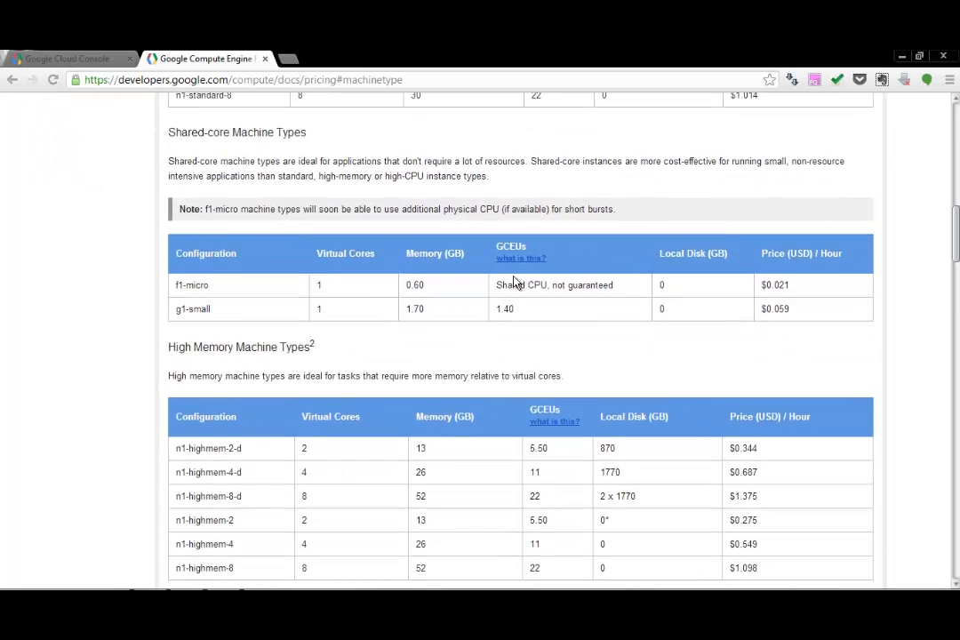
drag(209, 284, 177, 285)
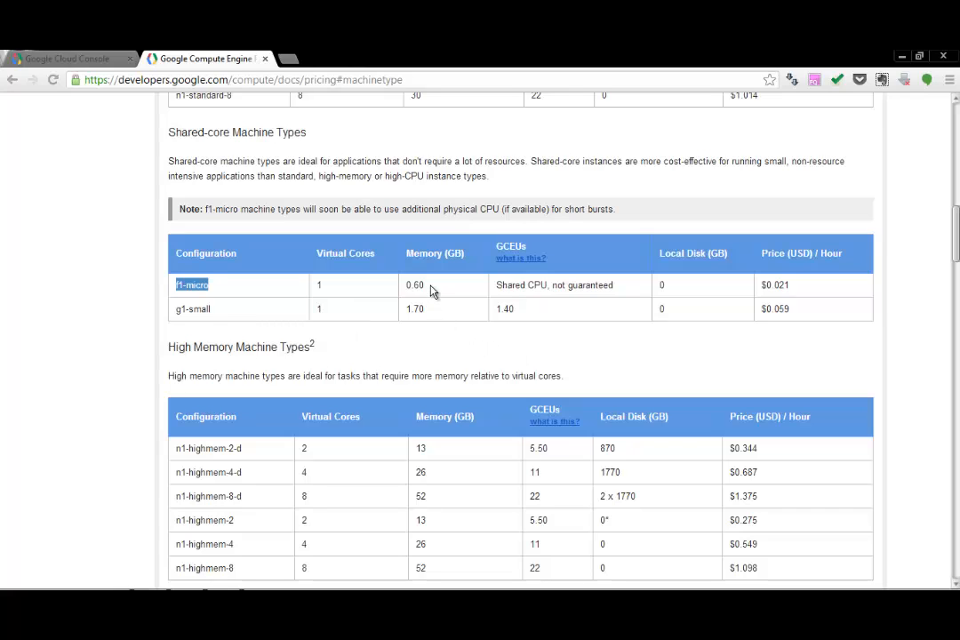
drag(426, 284, 404, 284)
drag(325, 284, 314, 285)
drag(495, 285, 625, 291)
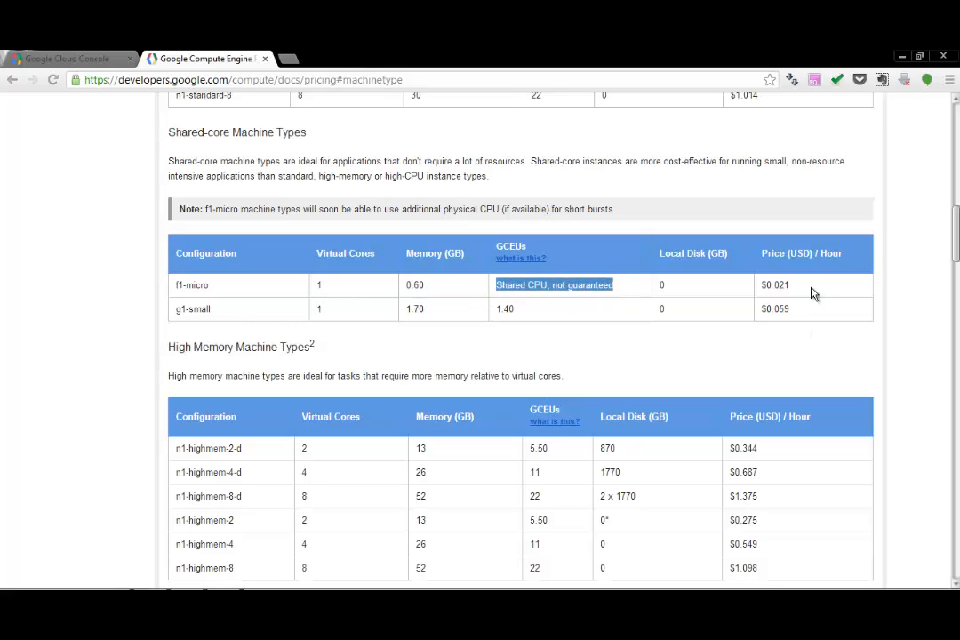
drag(809, 287, 759, 285)
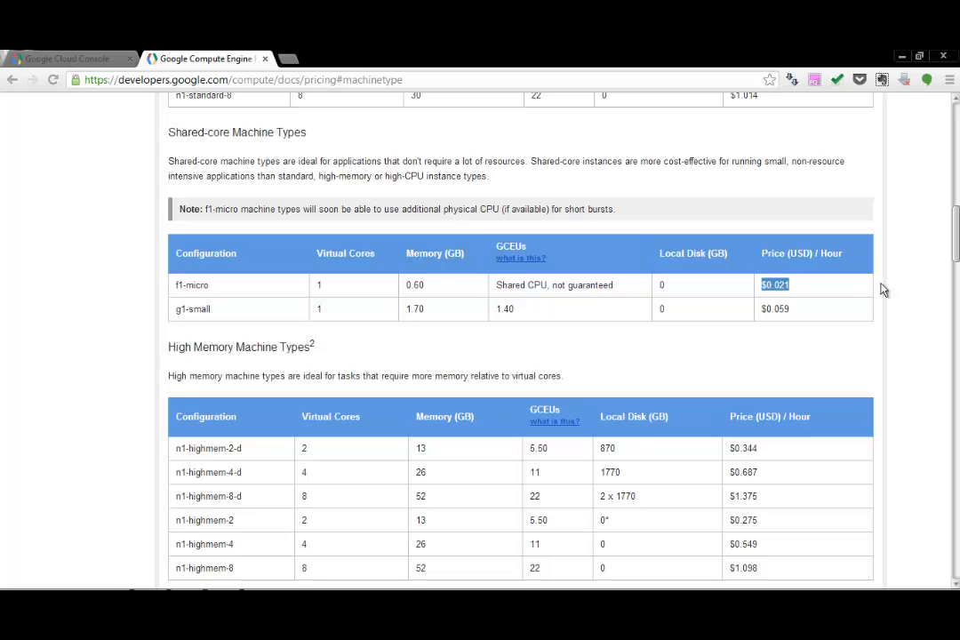
drag(954, 233, 954, 182)
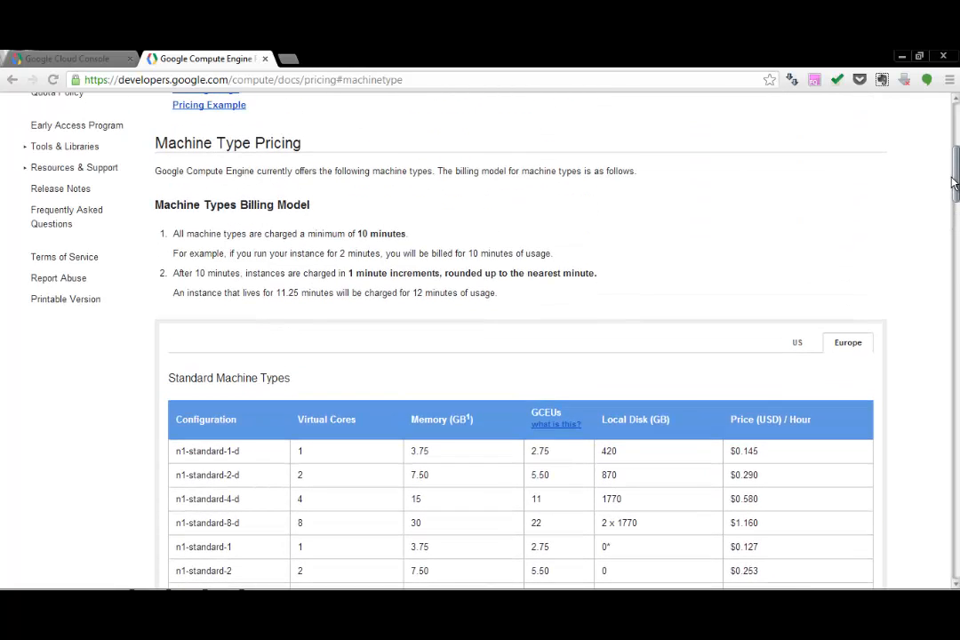
drag(411, 238, 168, 235)
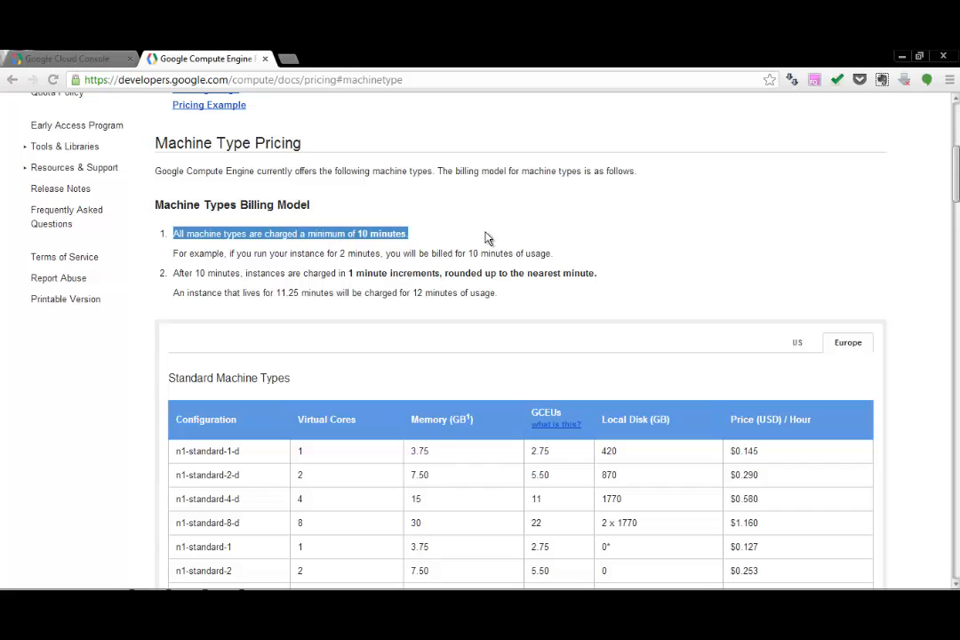
Step: Return to the Cloud Console project, open its Compute Engine section, and open the documentation about GCE instances
click(73, 63)
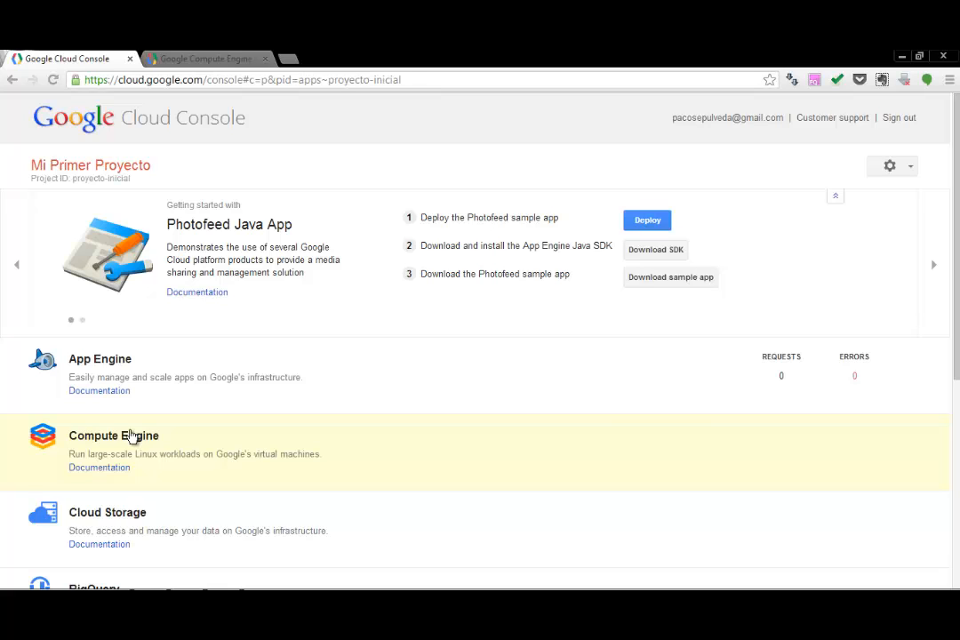
click(130, 436)
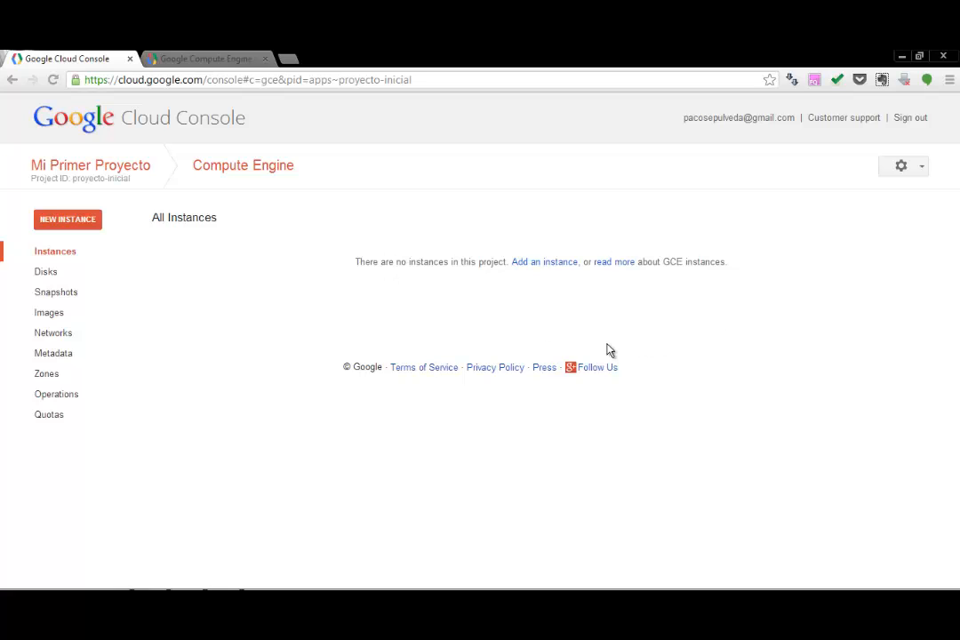
click(615, 265)
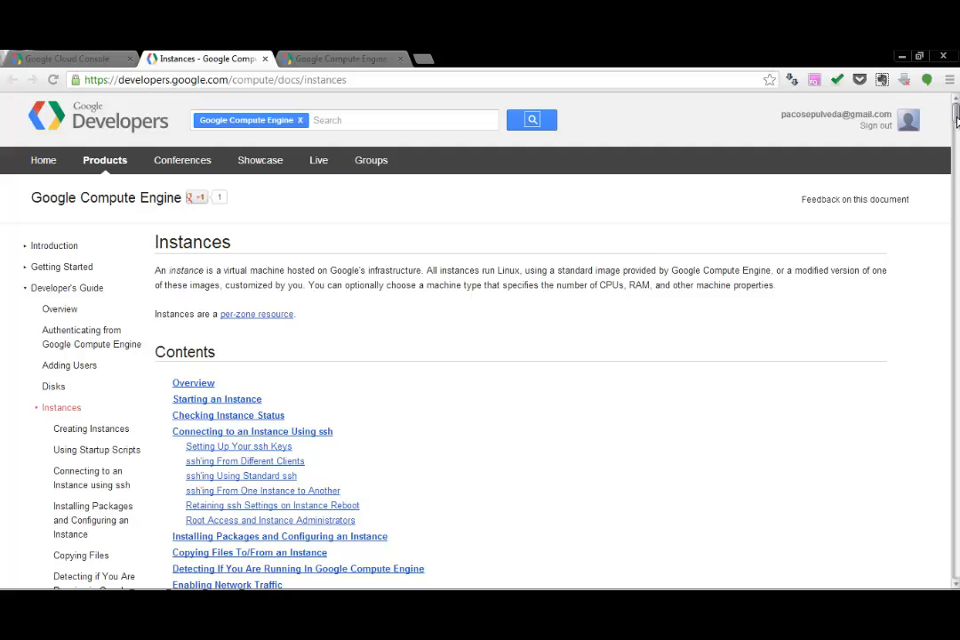
Step: Examine the shared-core machine types in the Instances documentation, in particular the f1-micro entry
scroll(535, 230, down, 3)
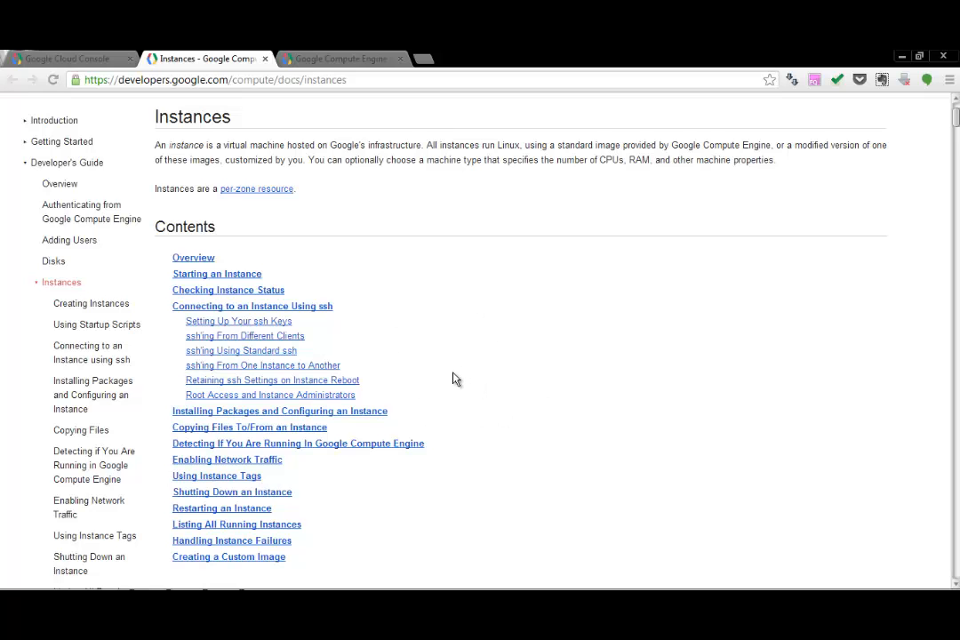
scroll(450, 379, down, 2)
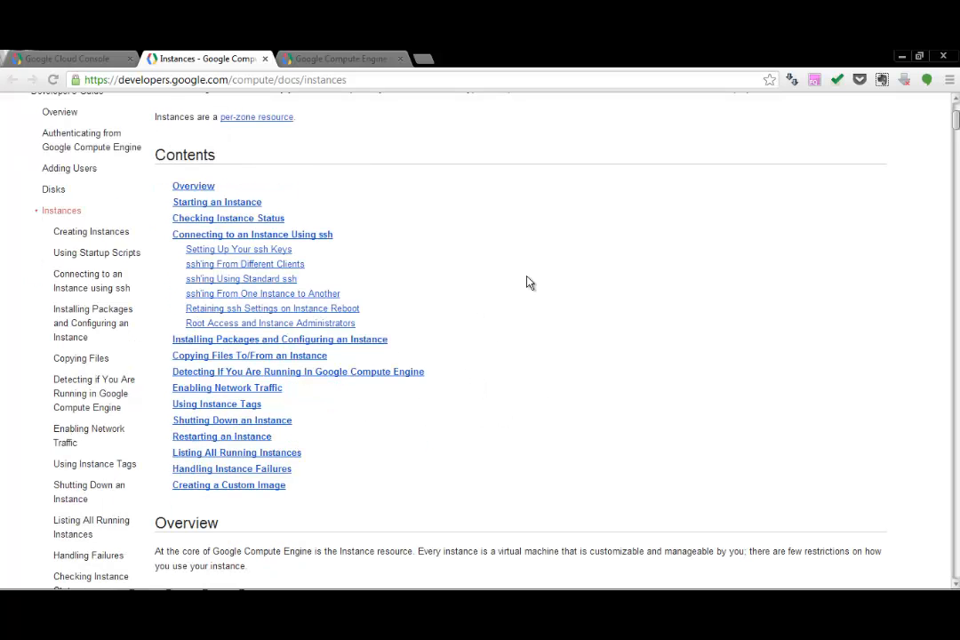
scroll(528, 283, down, 15)
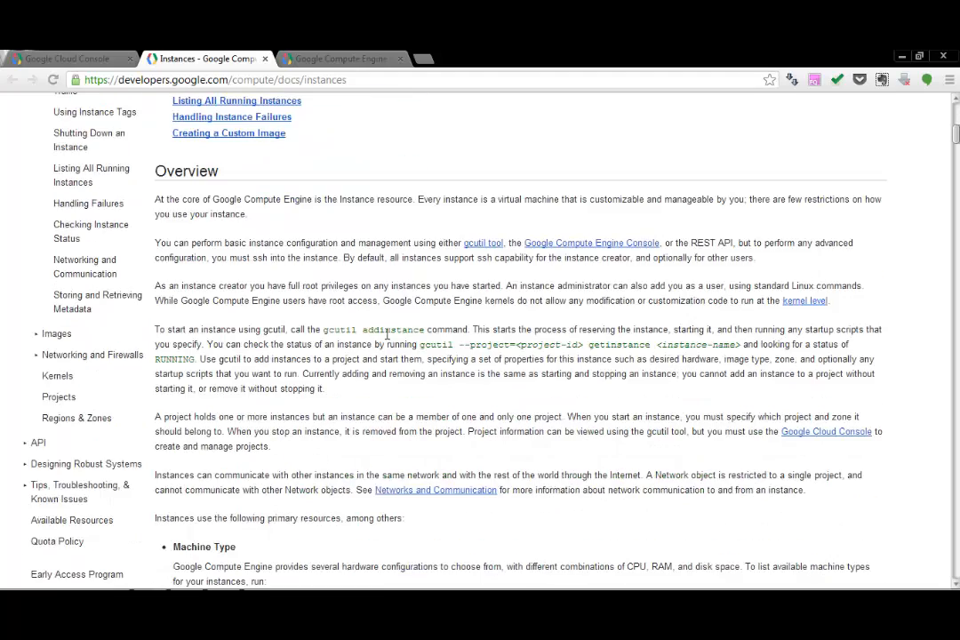
scroll(382, 353, down, 7)
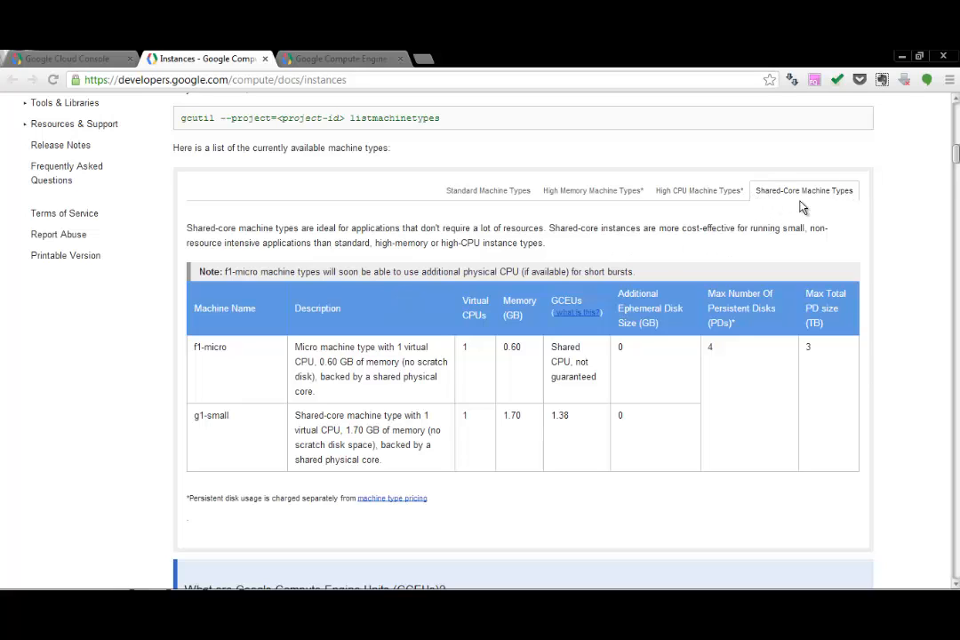
double_click(219, 340)
click(216, 339)
drag(233, 347, 207, 347)
Step: Back in the Cloud Console, start adding a Compute Engine instance and name it instanciaprueba
click(59, 53)
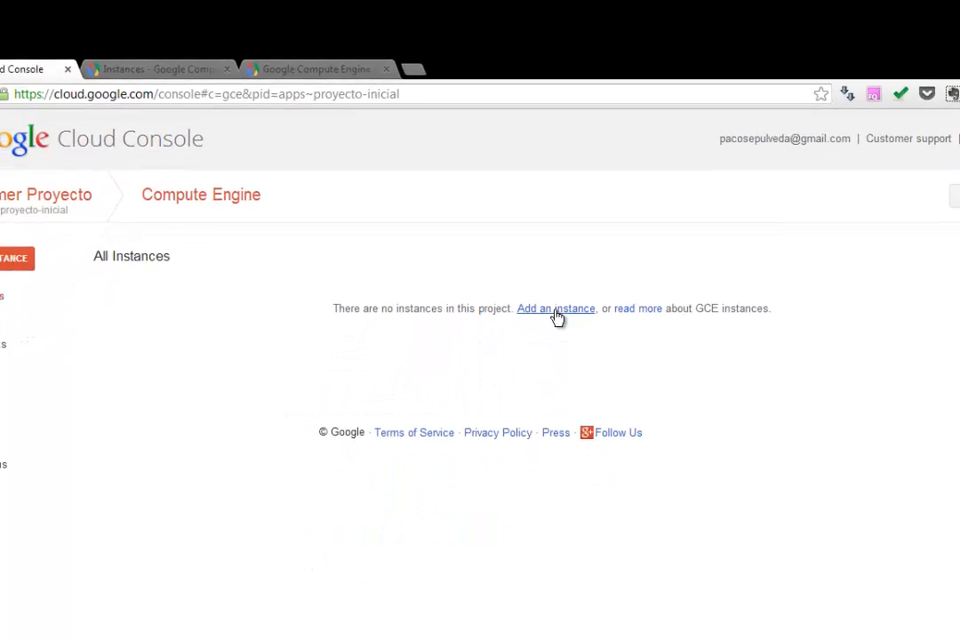
click(582, 418)
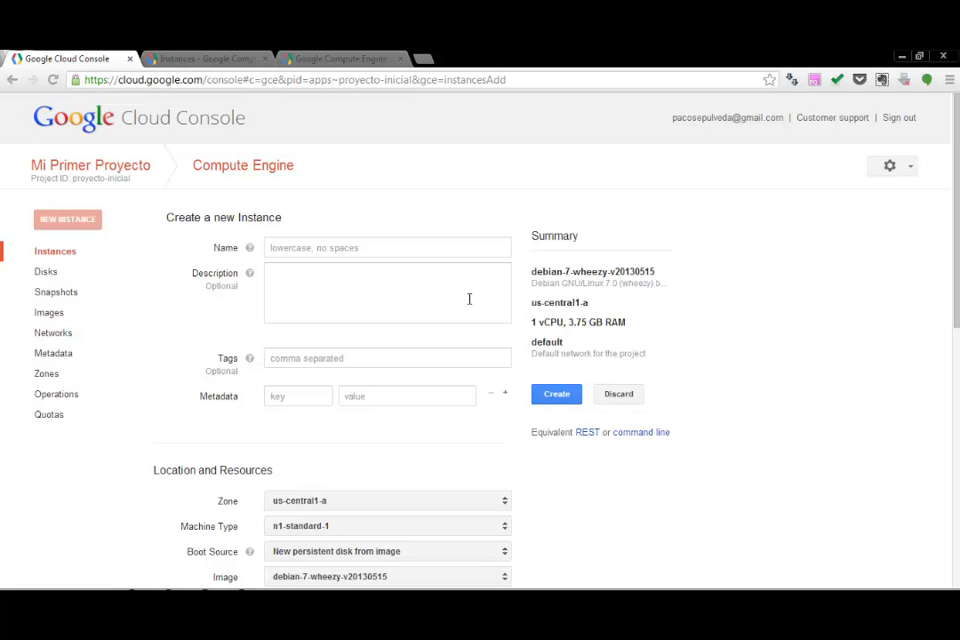
click(380, 248)
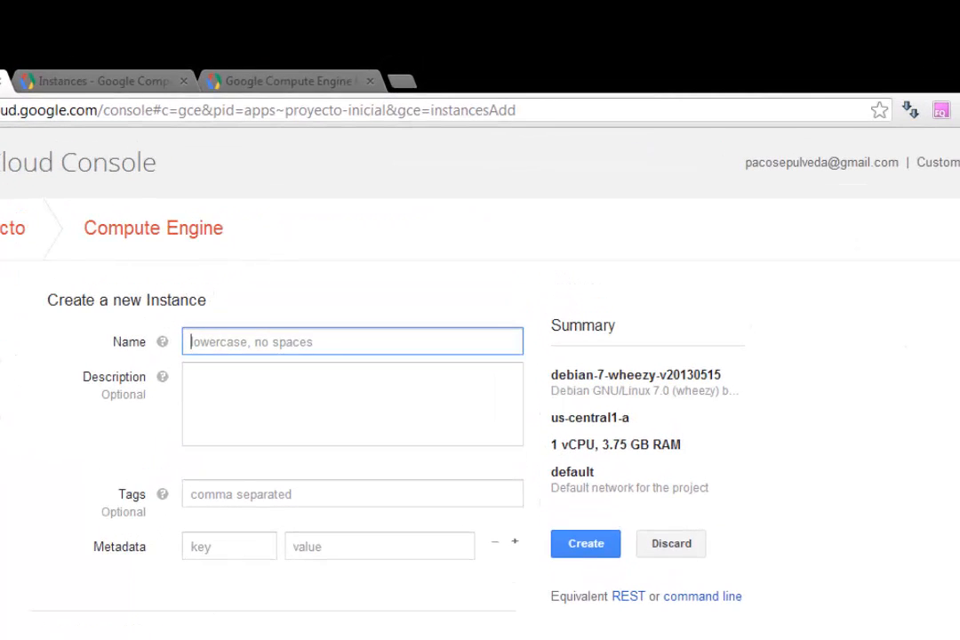
text(instancia)
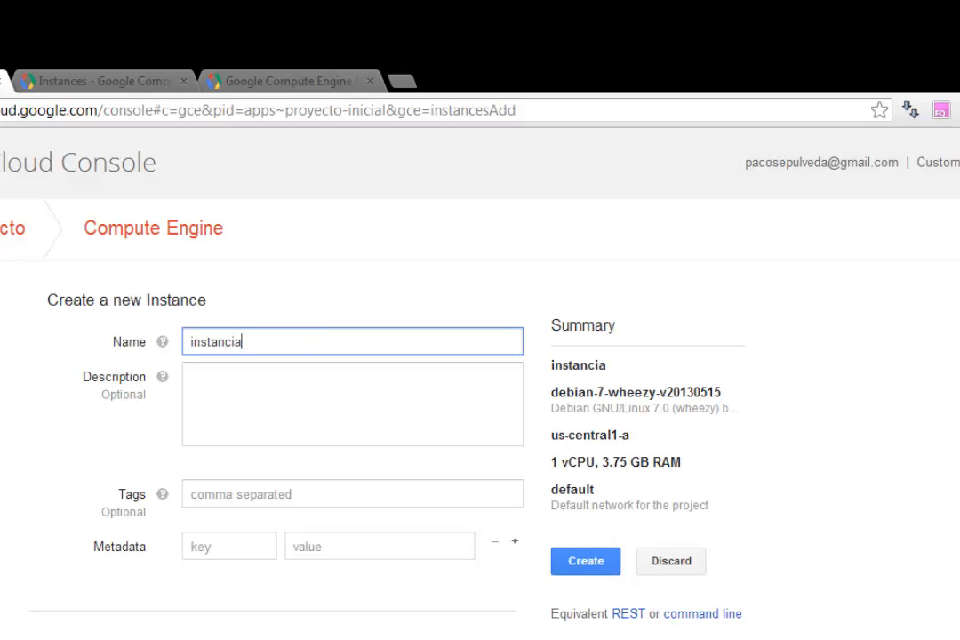
text(prueba)
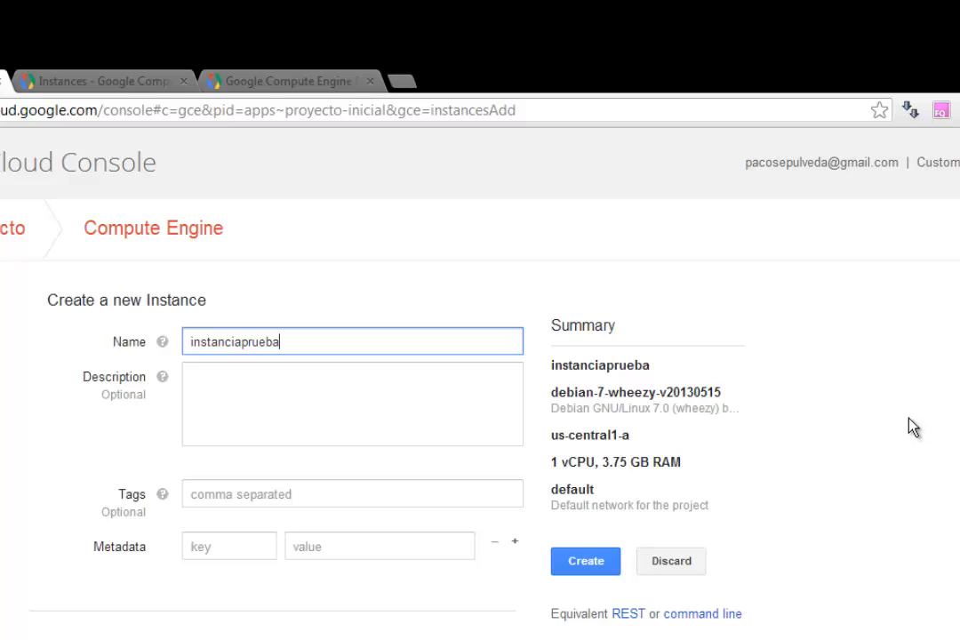
Step: Enter the instance description "En esta instancia voy a probar Debian 7"
click(258, 410)
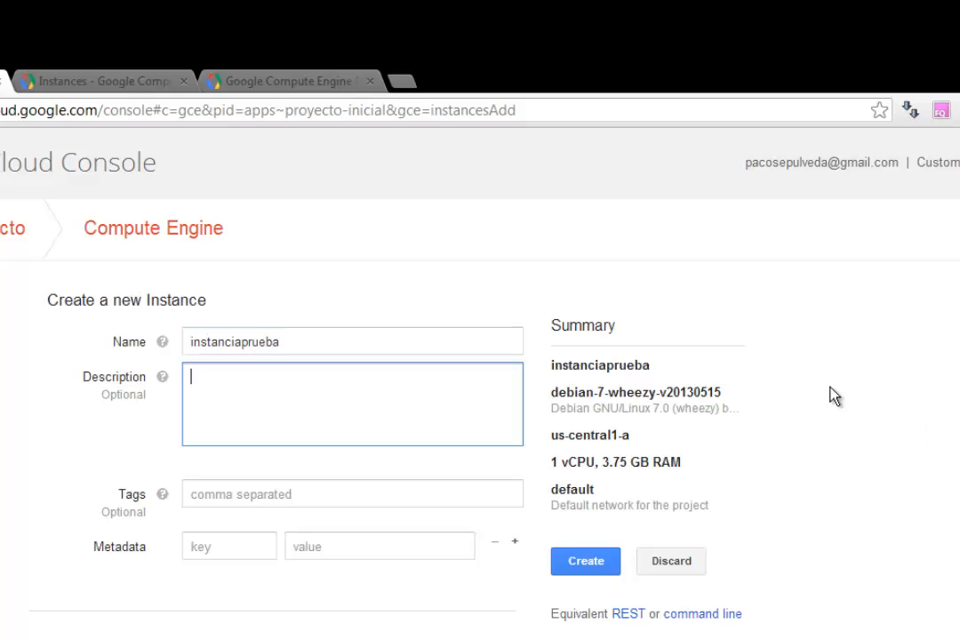
text(En esta ins)
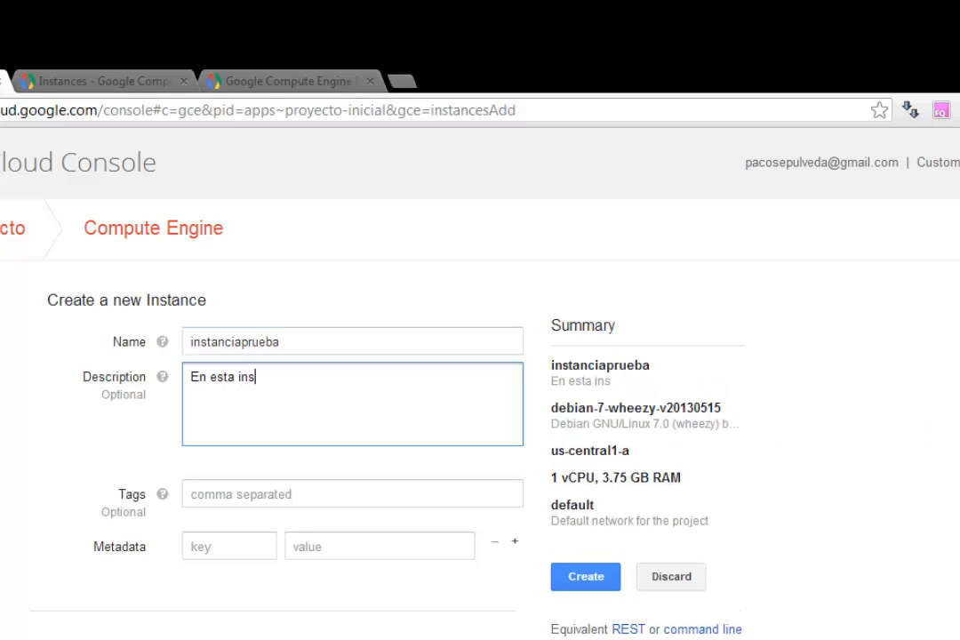
text(tancia voy a probar Debian )
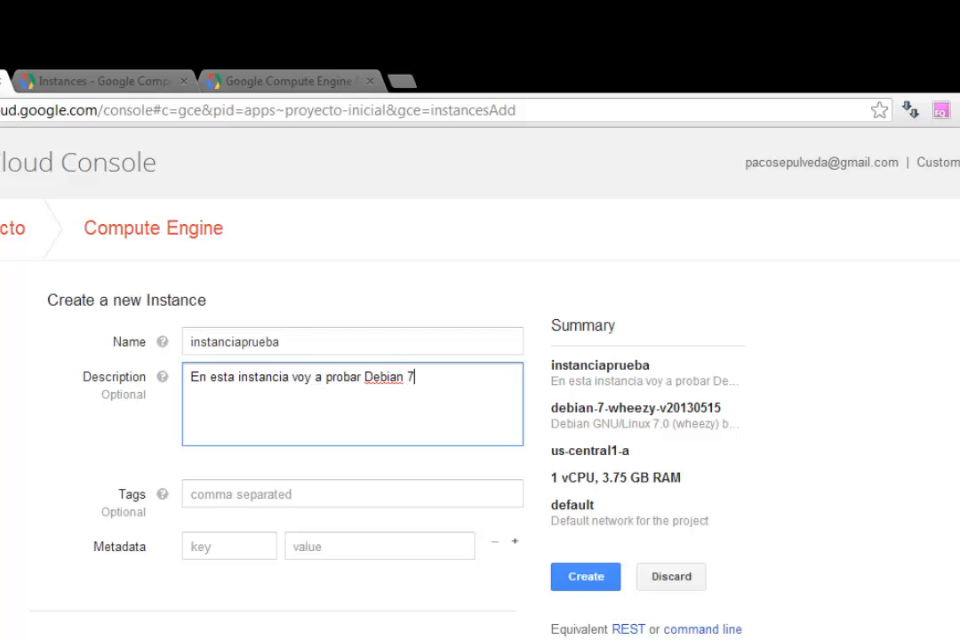
text(7)
Step: Set the instance's zone to europe-west1-a and its machine type to f1-micro
scroll(271, 558, down, 3)
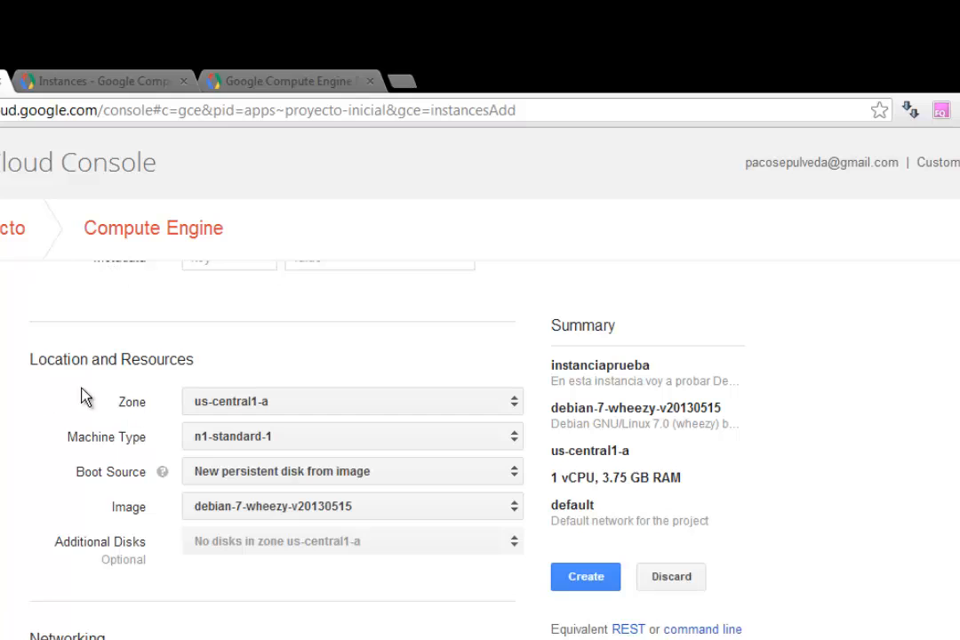
click(508, 401)
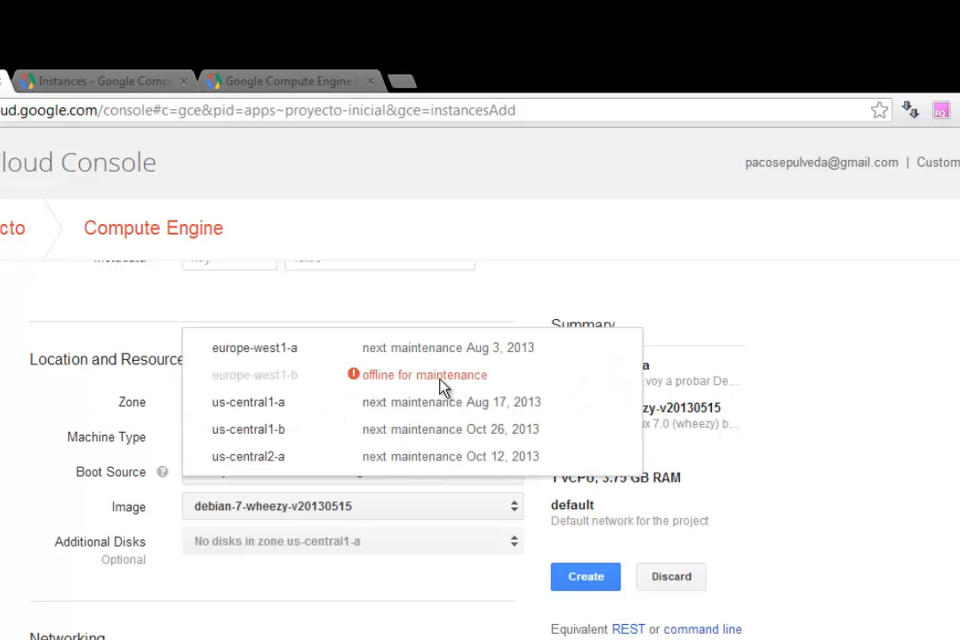
click(303, 356)
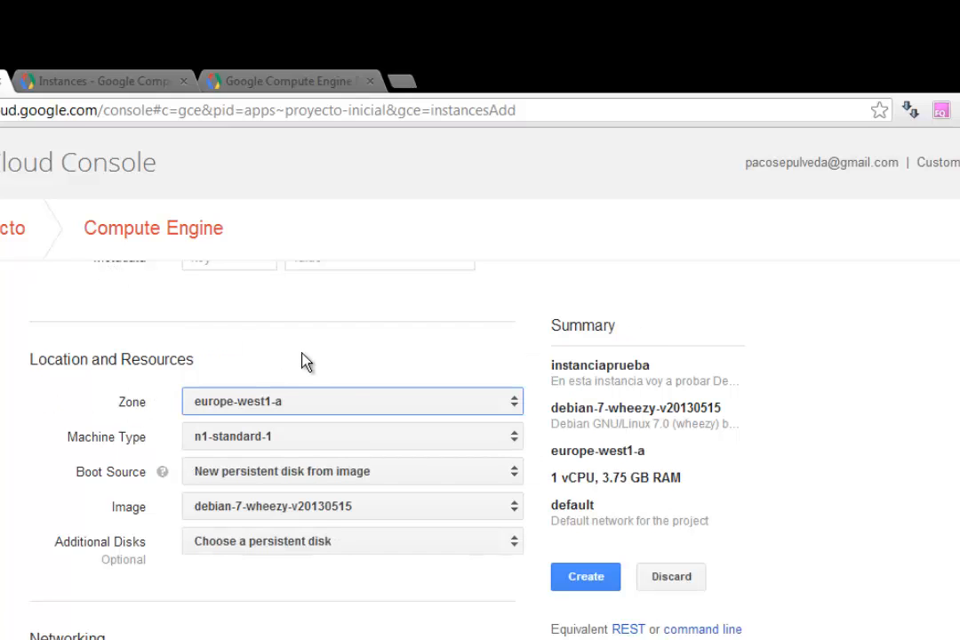
click(518, 445)
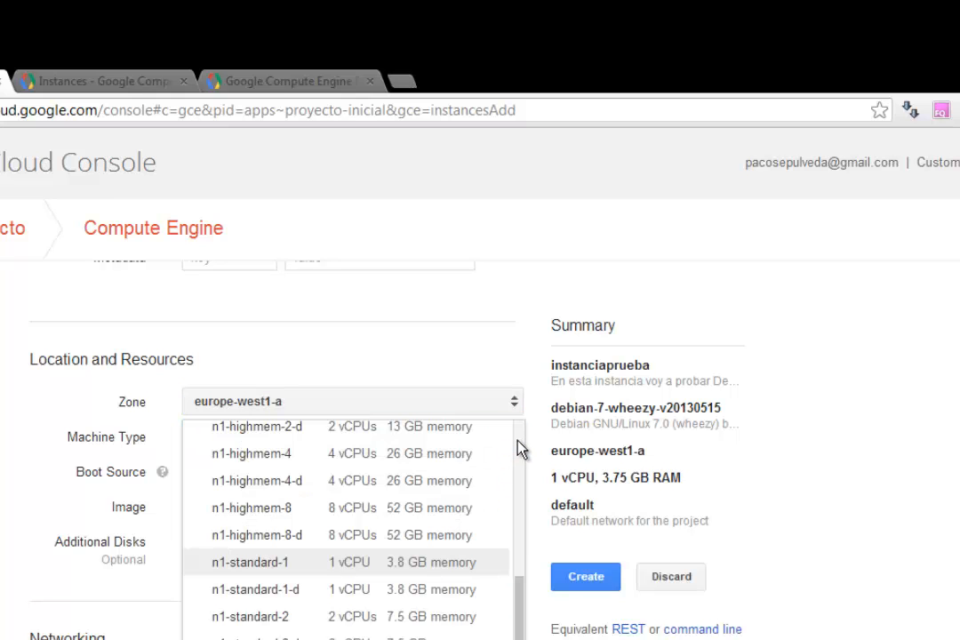
drag(521, 615, 521, 428)
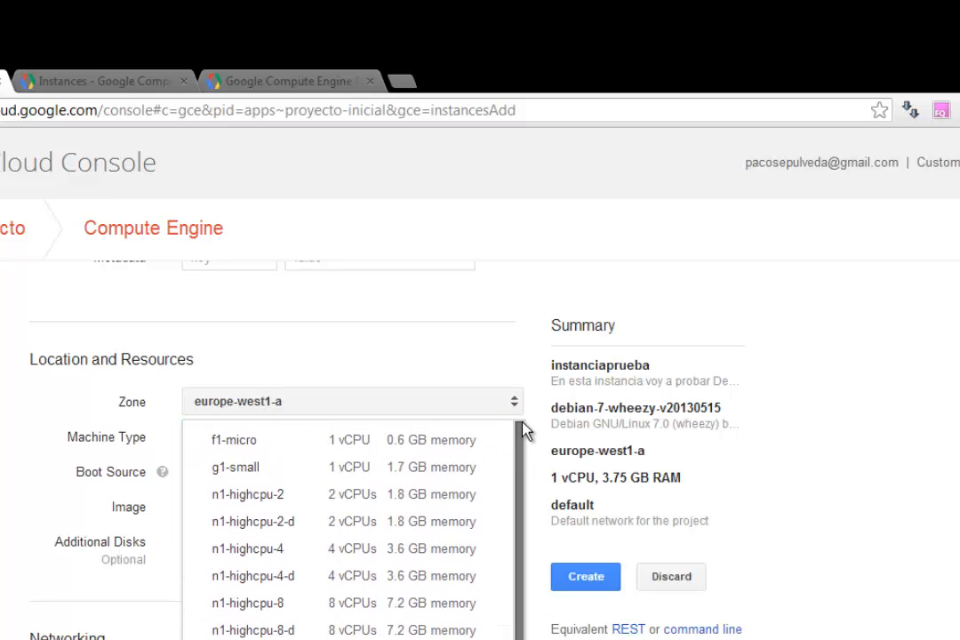
click(252, 452)
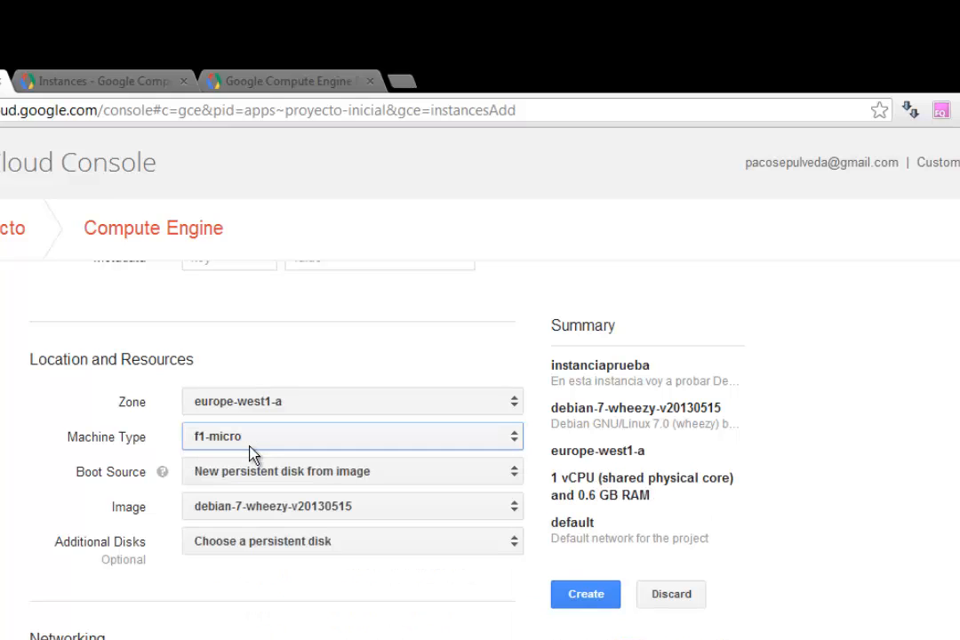
Step: Look through the available Debian and CentOS images and choose debian-7-wheezy-v20130515 for the boot disk
click(514, 509)
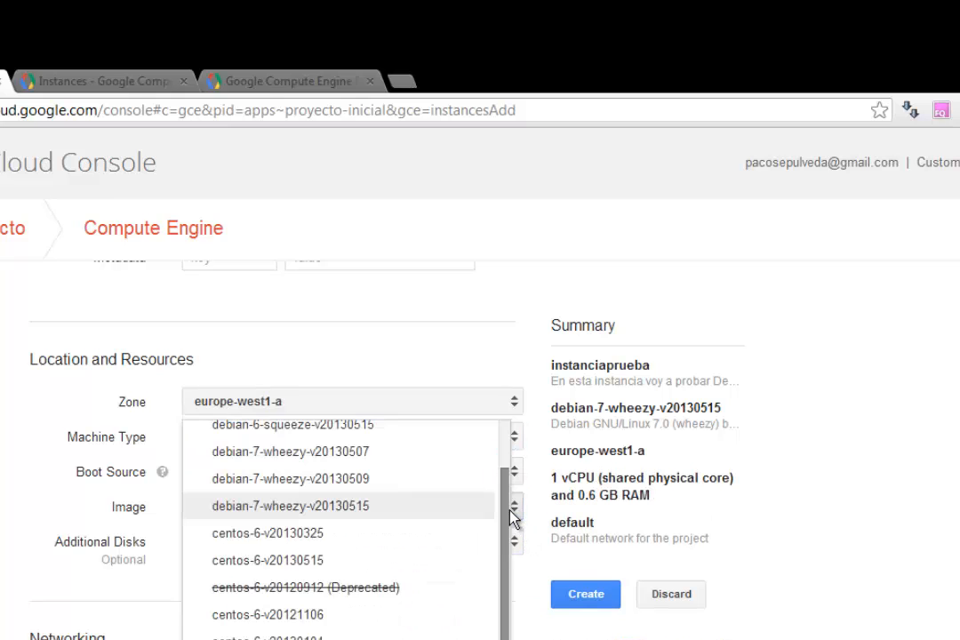
scroll(514, 627, up, 2)
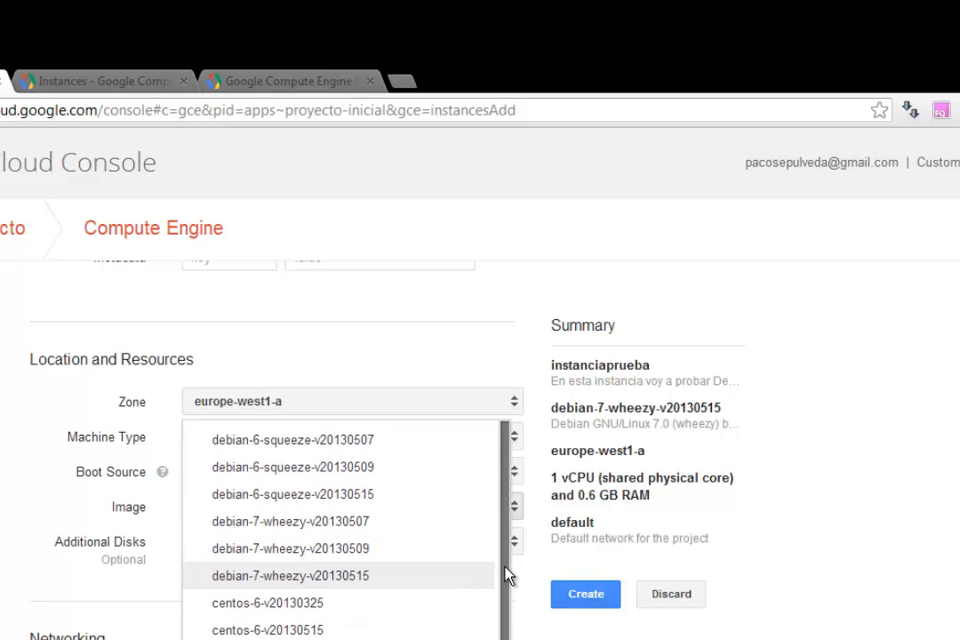
scroll(515, 614, down, 2)
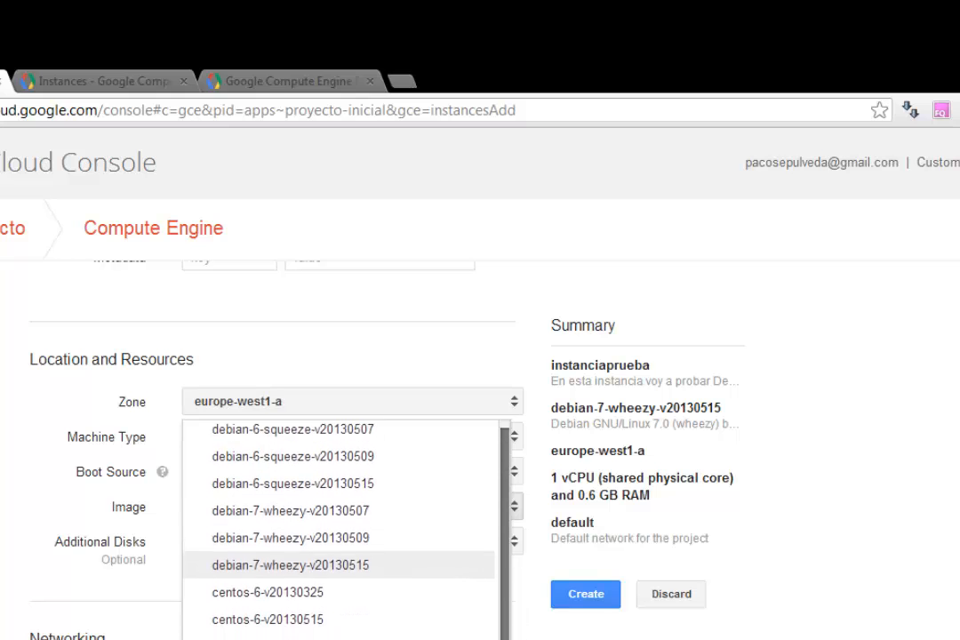
scroll(347, 533, down, 4)
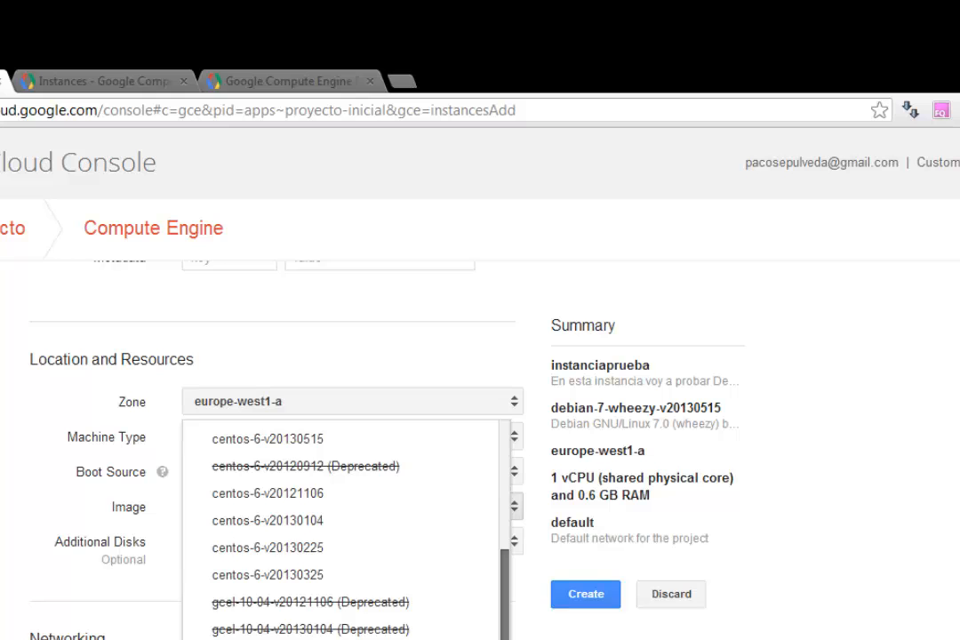
scroll(507, 568, up, 3)
click(358, 580)
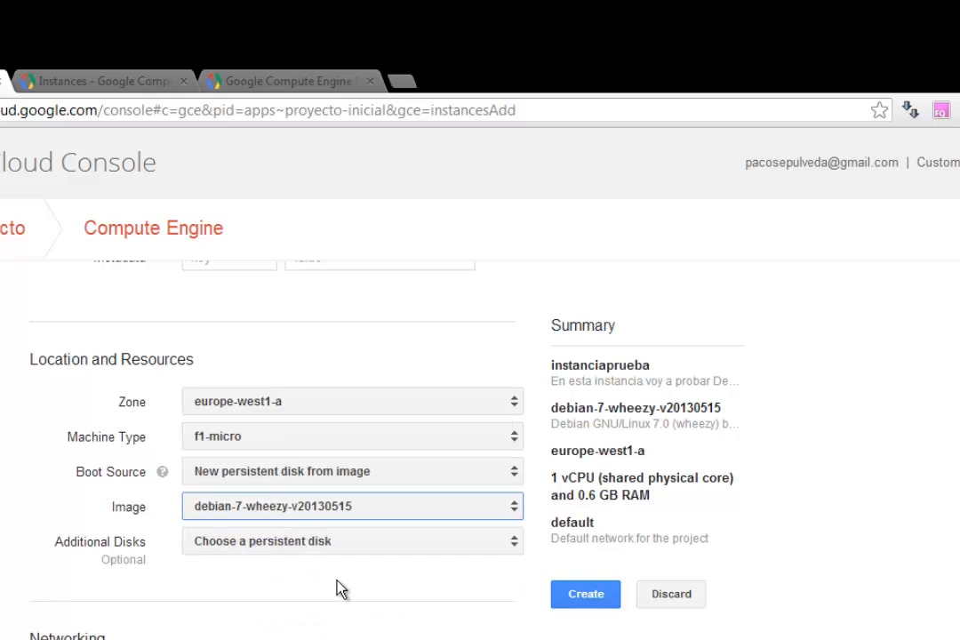
Step: Choose an Ephemeral external IP, leave the project access settings as they are, and create the instance
scroll(347, 445, down, 3)
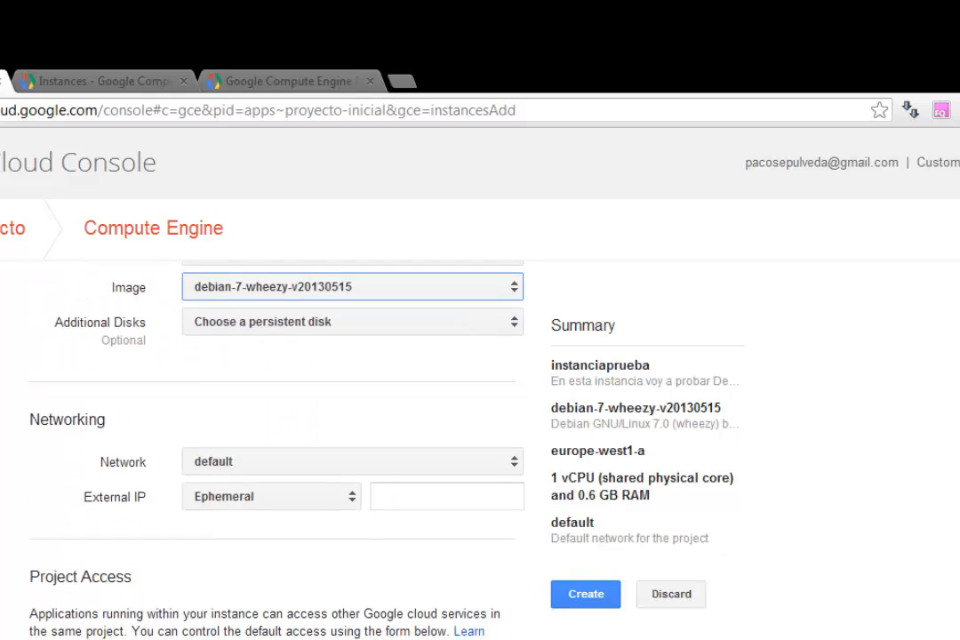
click(353, 505)
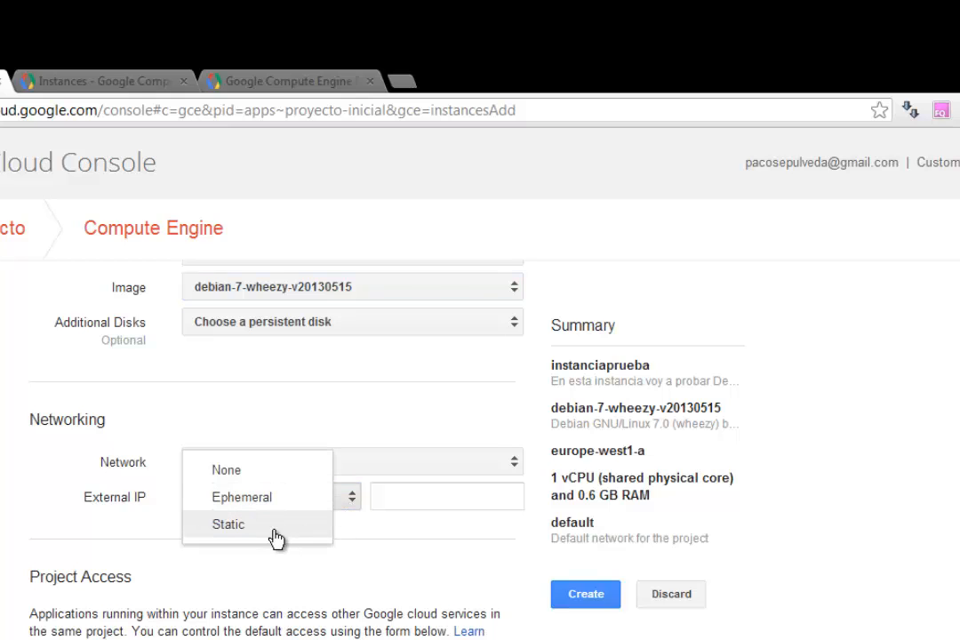
click(223, 503)
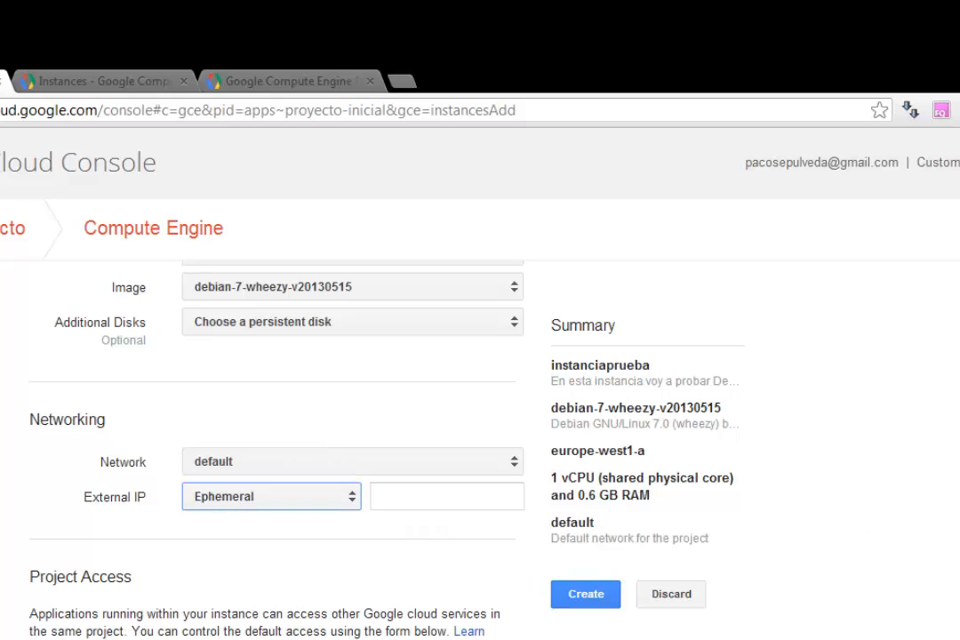
scroll(415, 477, down, 3)
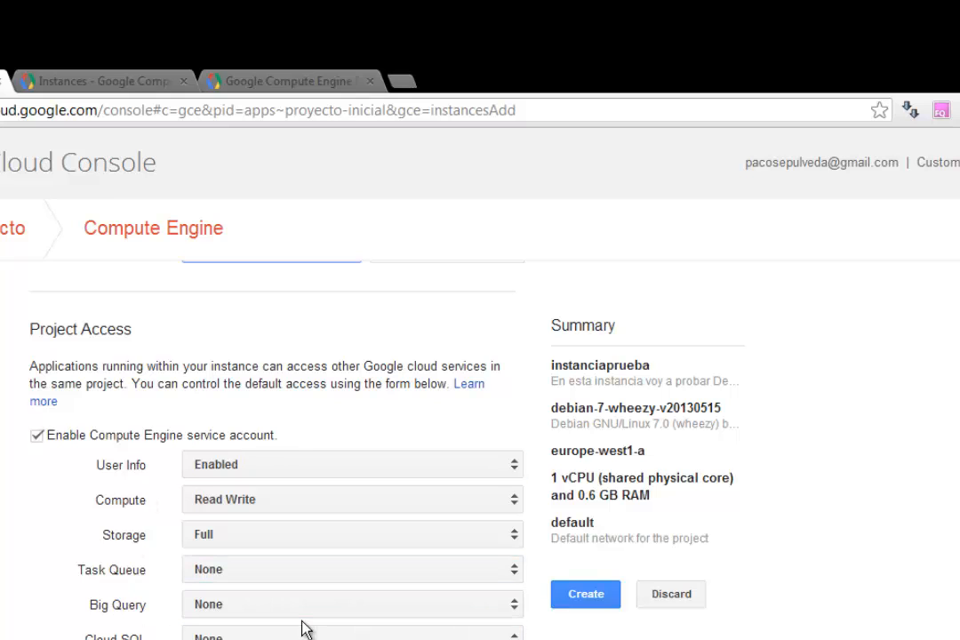
click(585, 595)
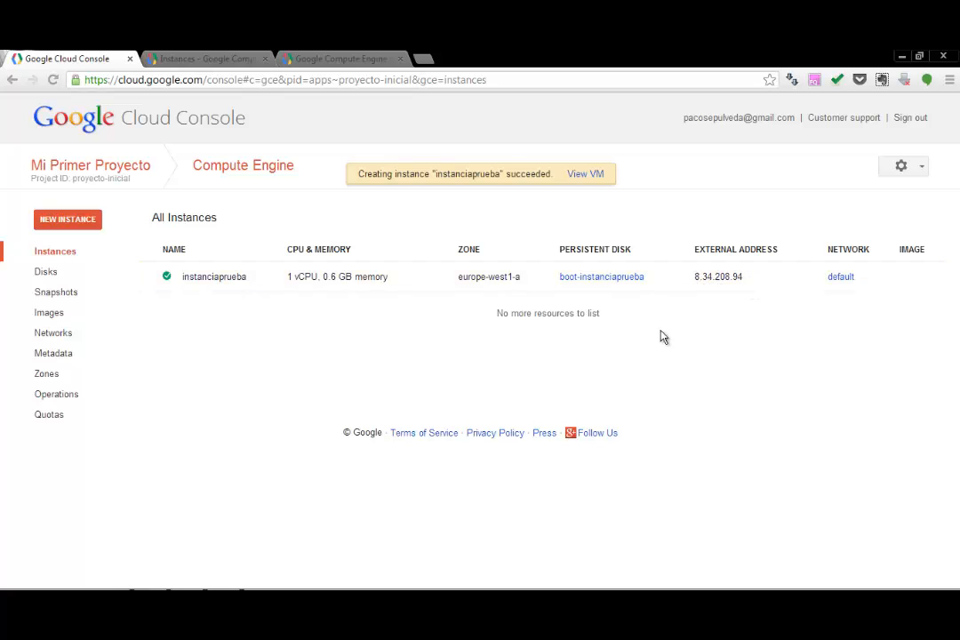
Step: Open the details of instanciaprueba and review its description, CPU and memory, external and internal IPs, disks and permissions
click(223, 279)
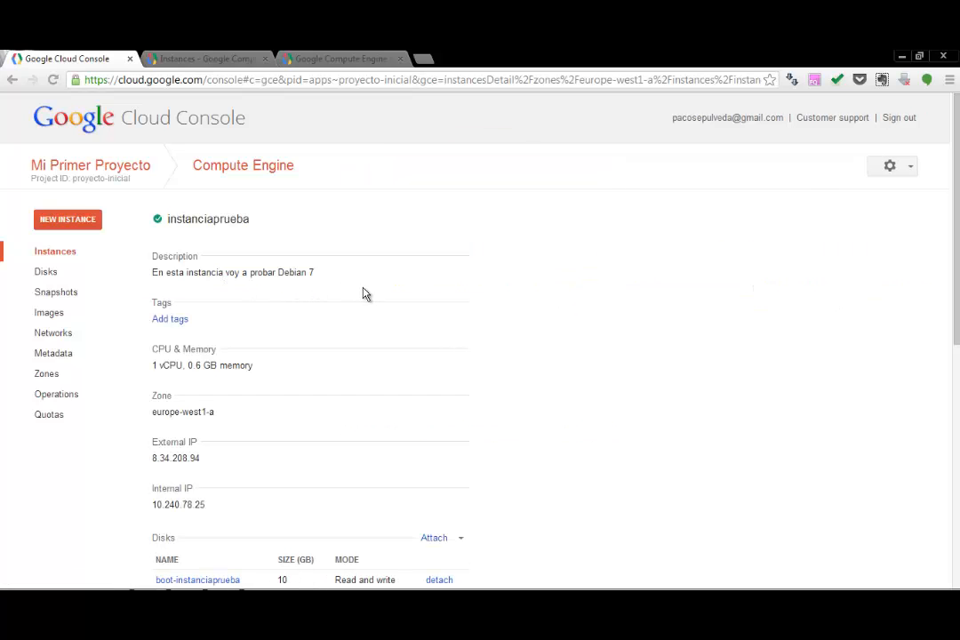
scroll(540, 249, down, 1)
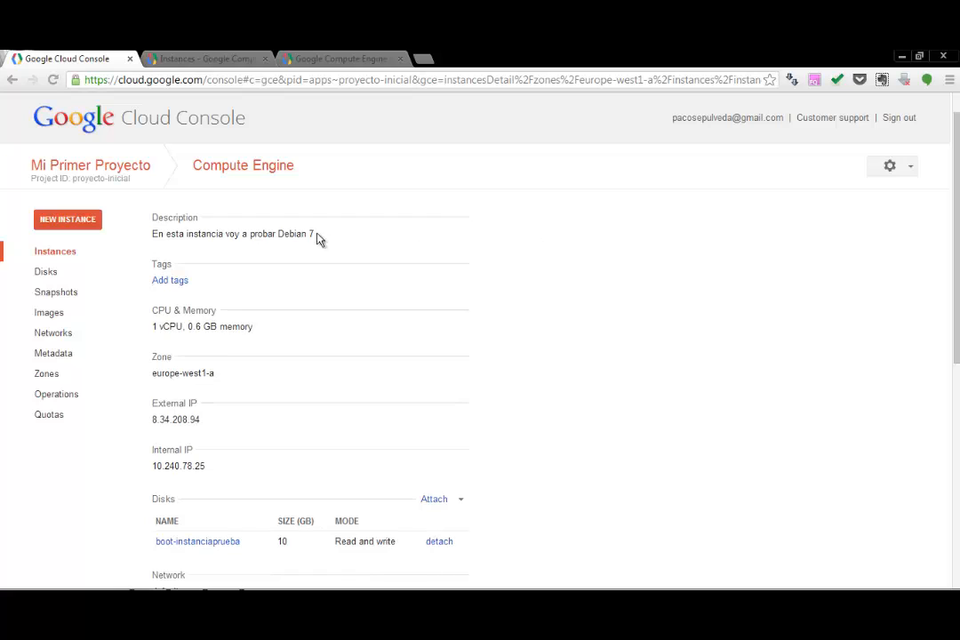
drag(317, 238, 152, 233)
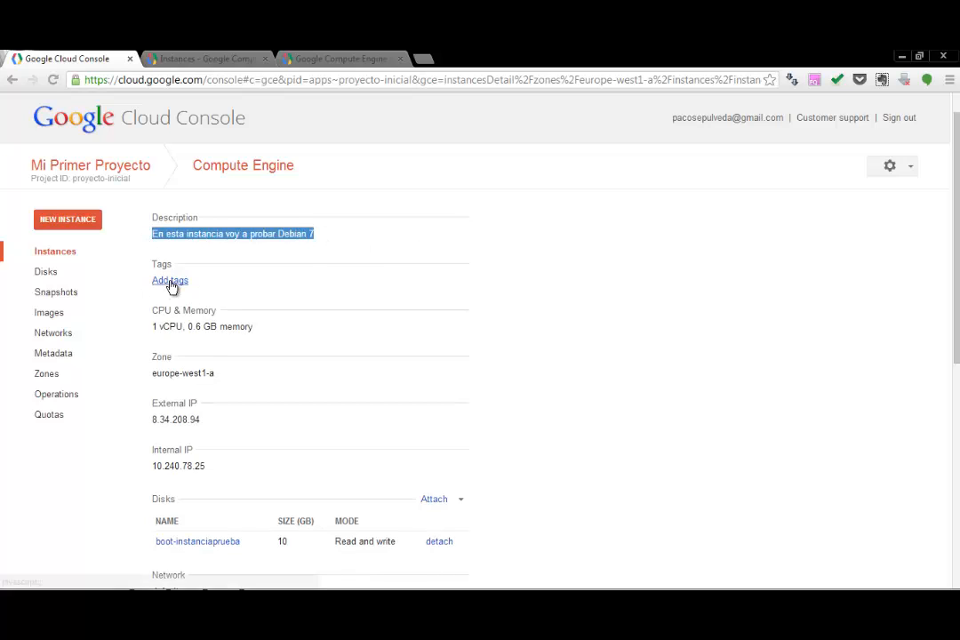
drag(253, 327, 150, 328)
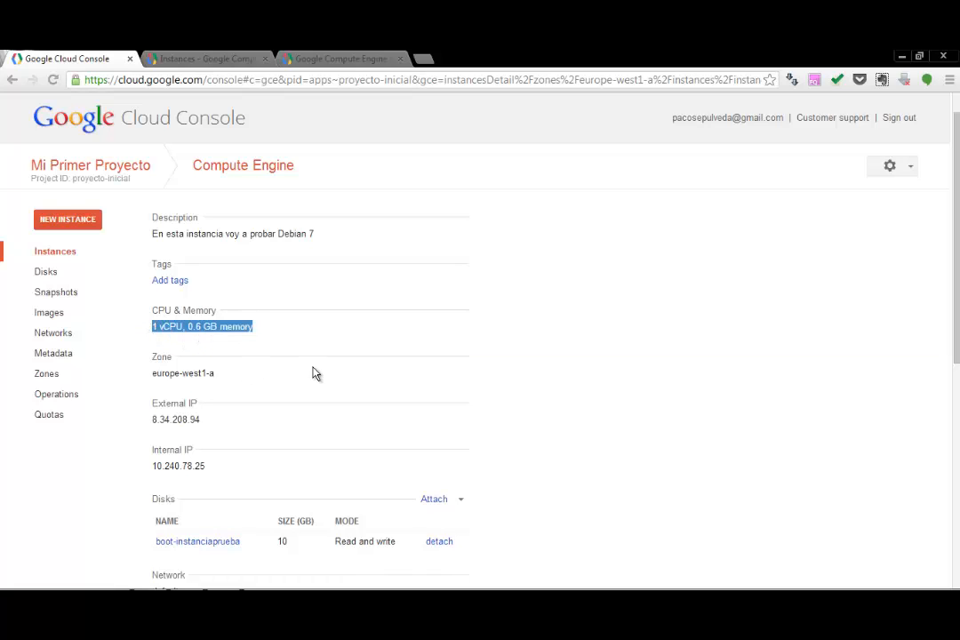
scroll(261, 381, down, 2)
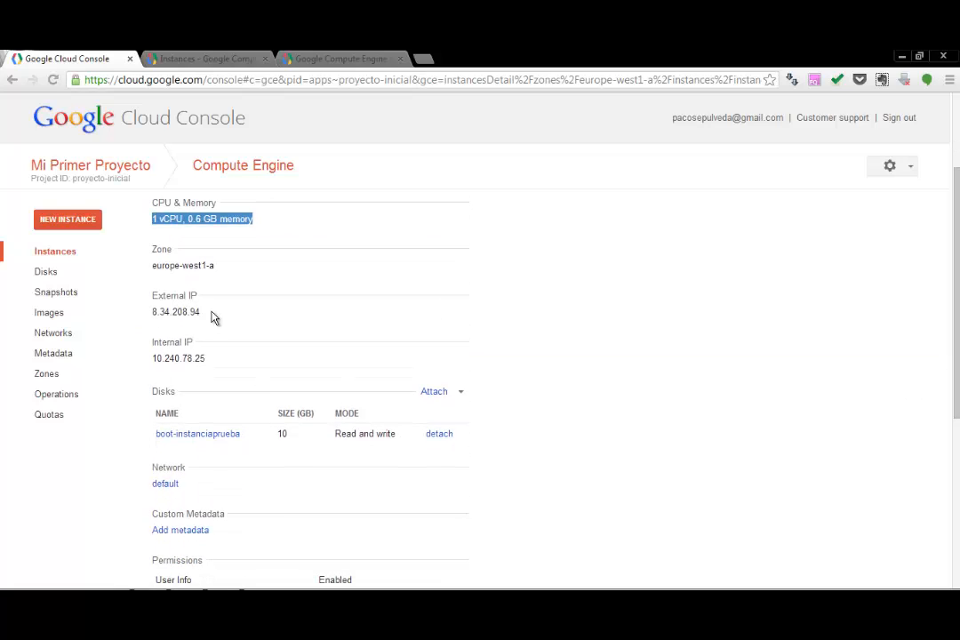
drag(213, 318, 146, 312)
drag(207, 363, 152, 360)
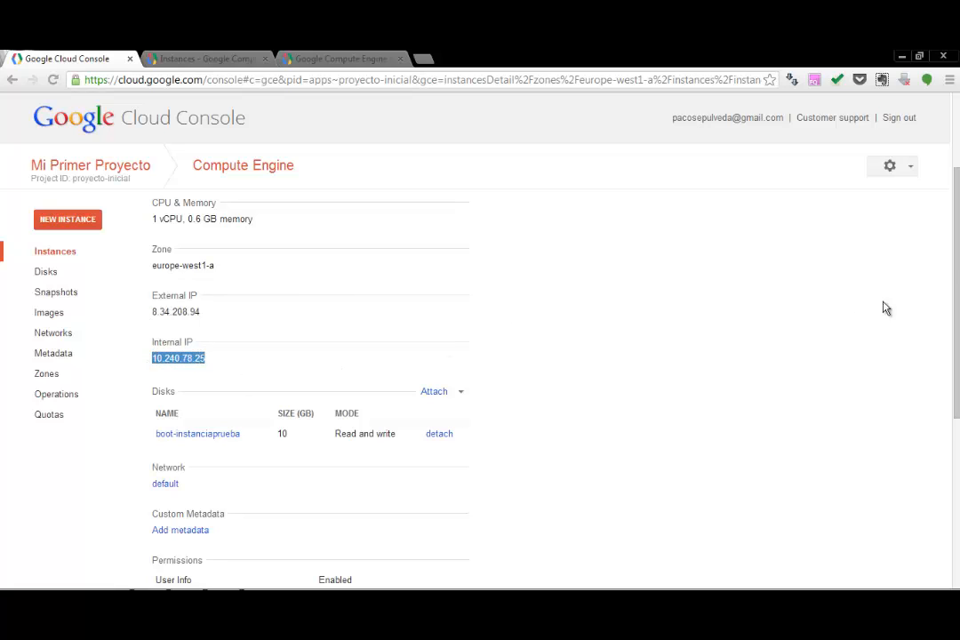
drag(956, 252, 956, 311)
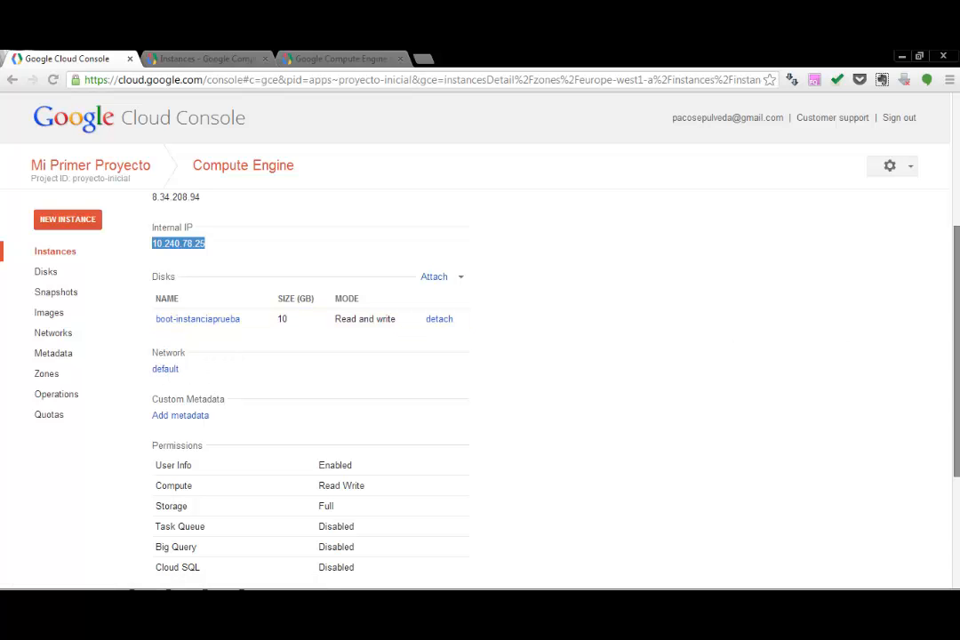
drag(956, 328, 956, 381)
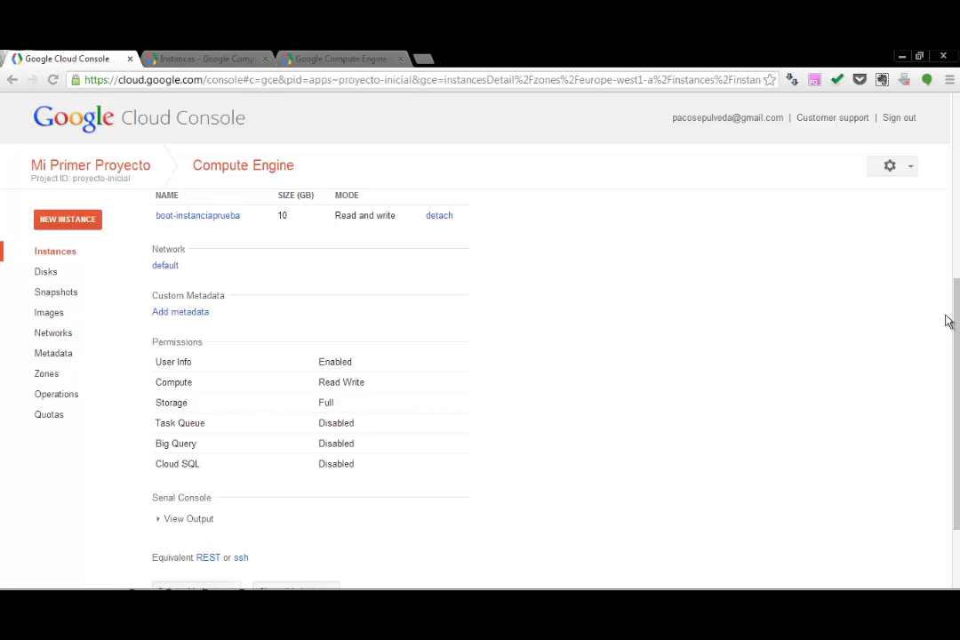
drag(955, 300, 955, 359)
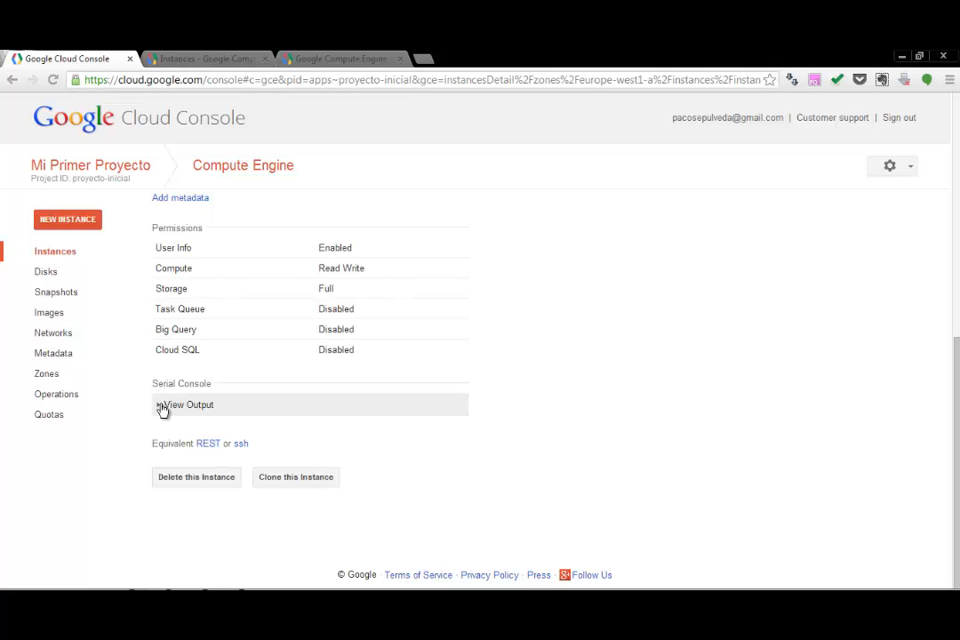
Step: Expand the instance's serial console output, examine the boot log, and collapse it again
click(162, 407)
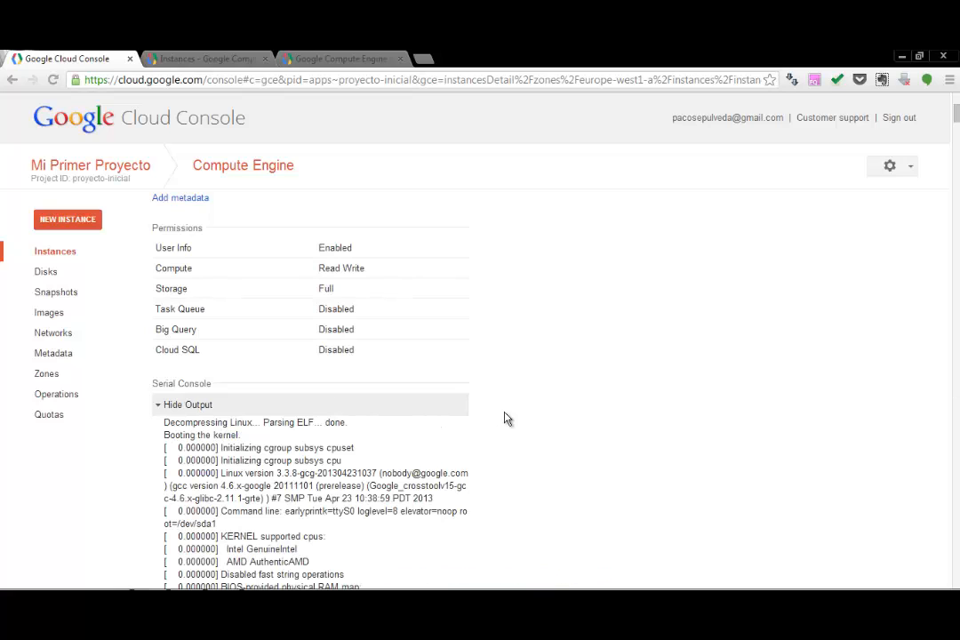
mouse_move(956, 115)
mouse_down()
mouse_move(947, 590)
mouse_move(956, 205)
mouse_up()
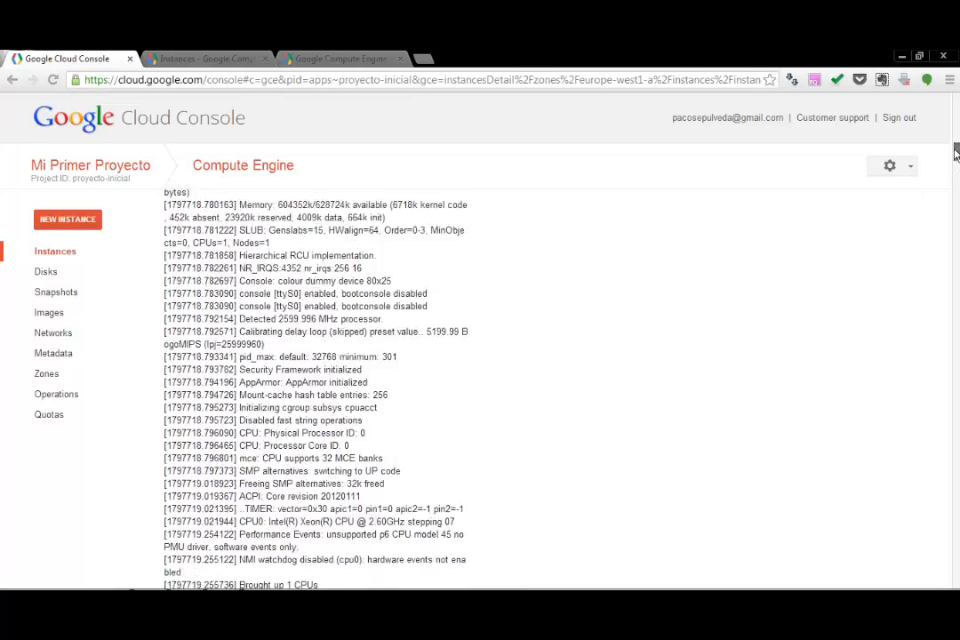
drag(954, 144, 946, 123)
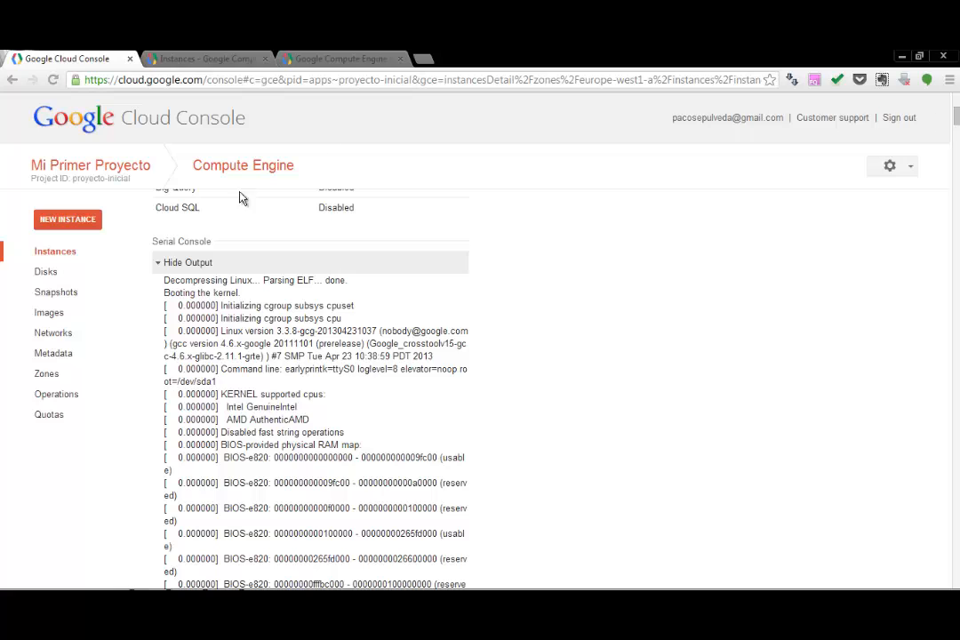
click(159, 266)
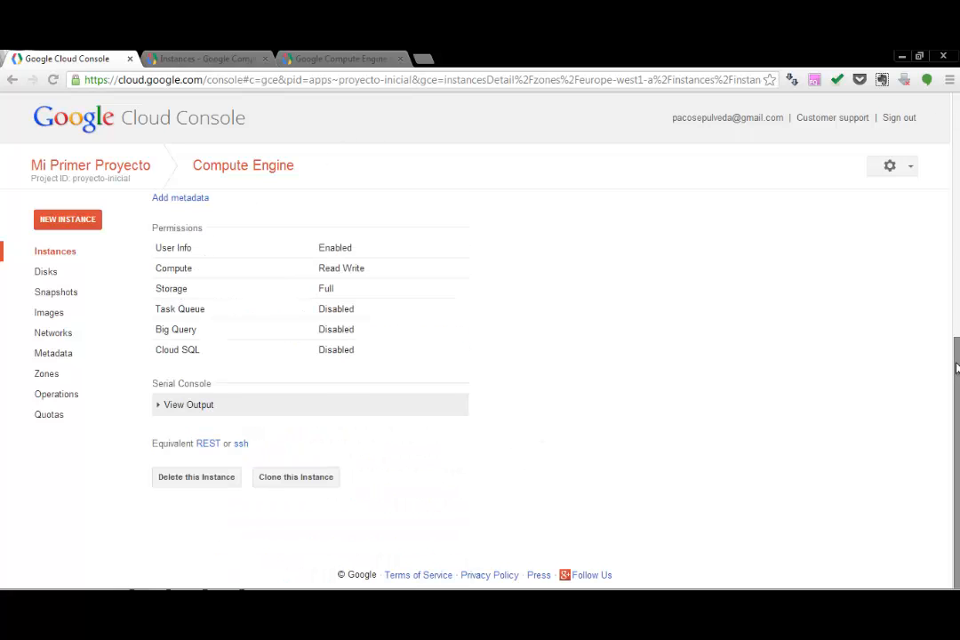
drag(957, 373, 957, 125)
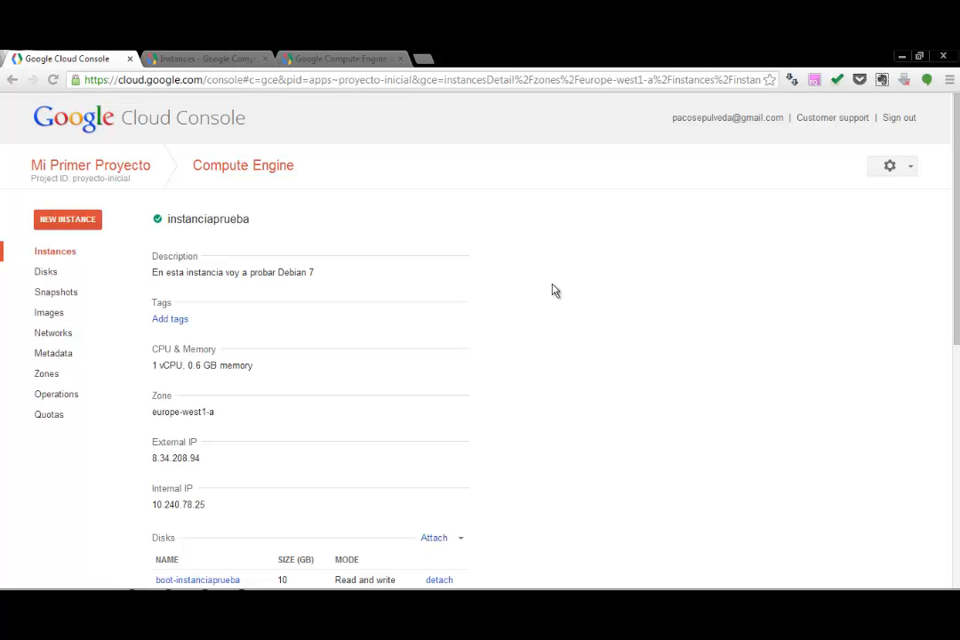
Step: Minimize the browser and run puttygen.exe from the desktop to open the PuTTY Key Generator
click(900, 56)
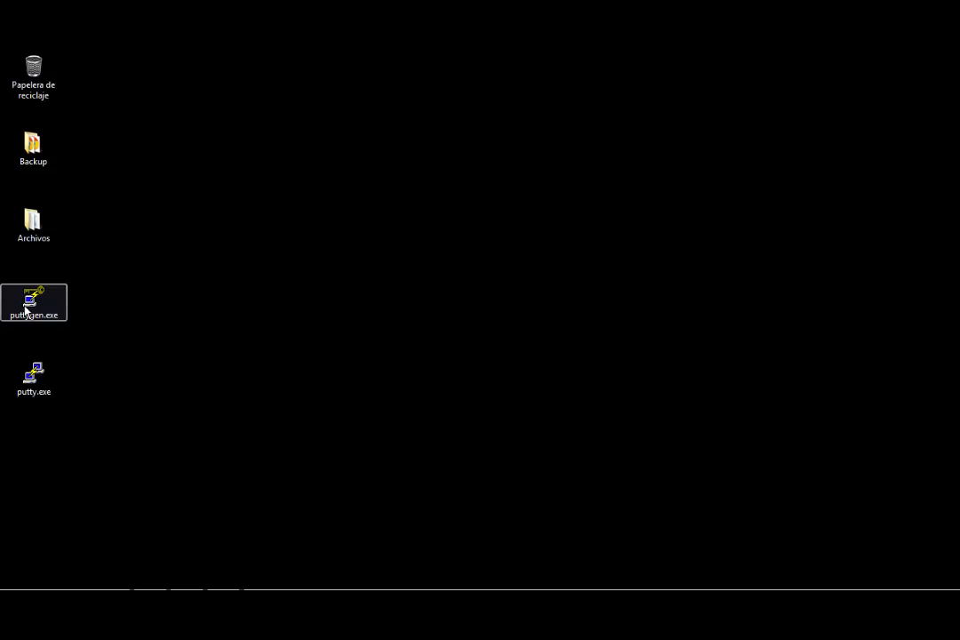
double_click(26, 307)
click(519, 338)
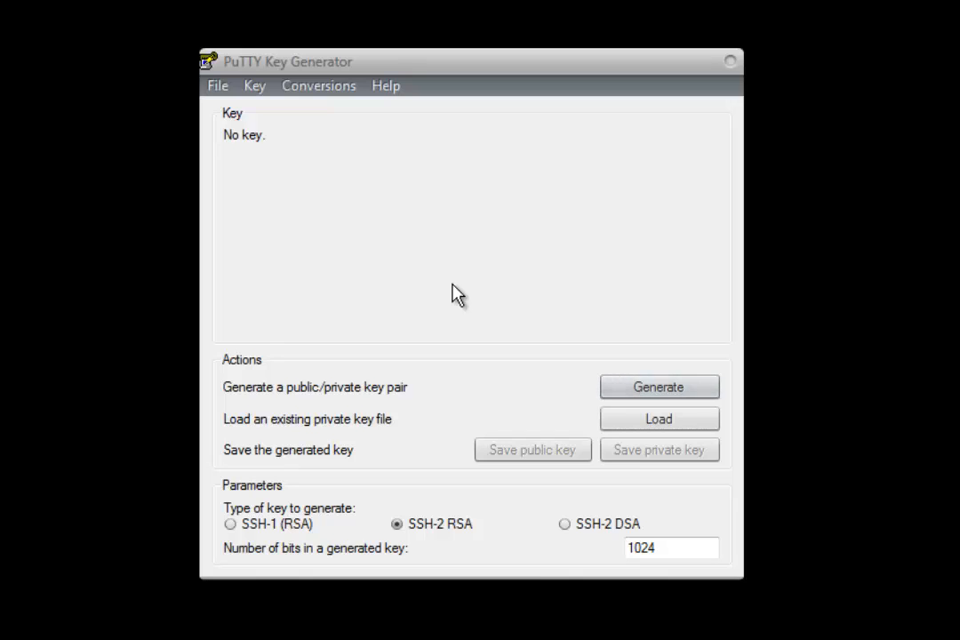
Step: Generate a 1024-bit SSH-2 RSA key pair and save its public key to the desktop as id_rsa.pub
click(681, 397)
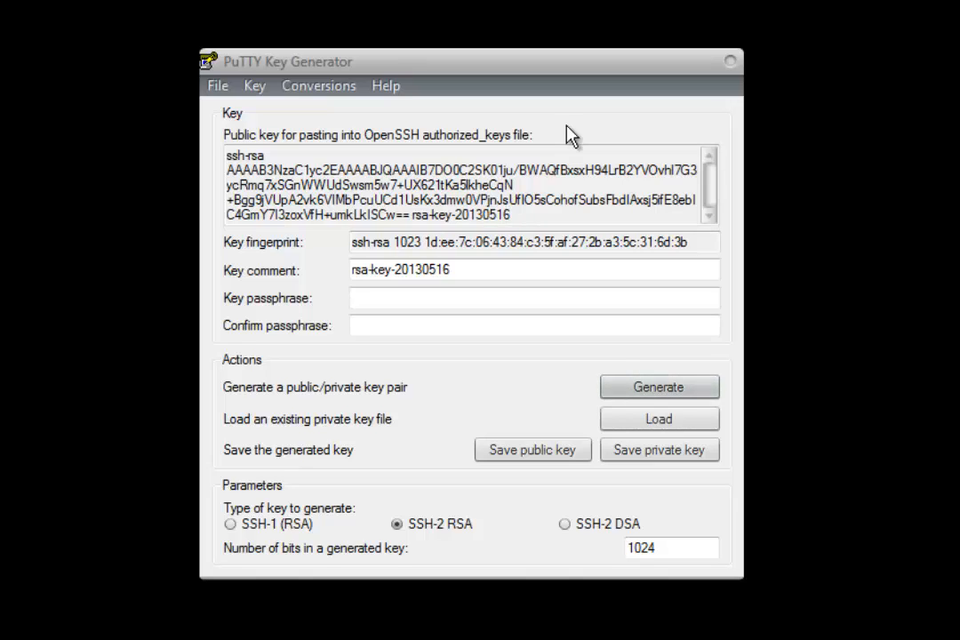
drag(525, 214, 205, 160)
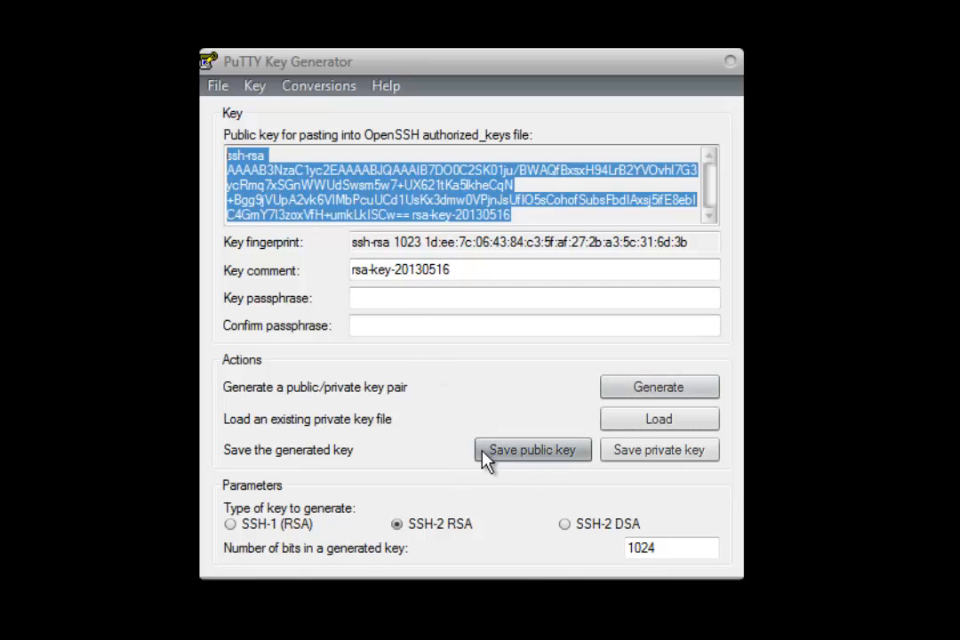
click(534, 460)
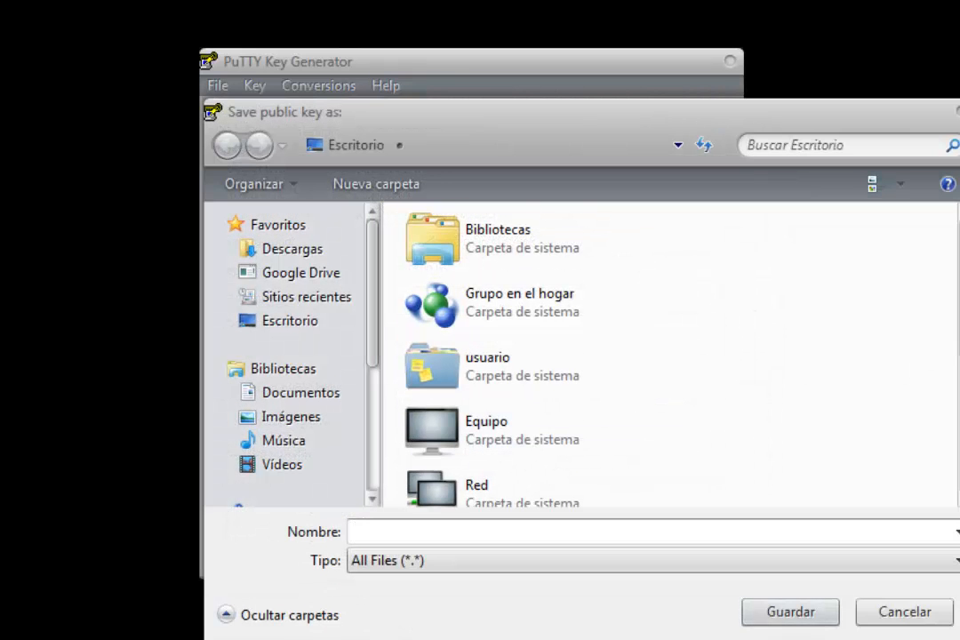
scroll(666, 355, down, 3)
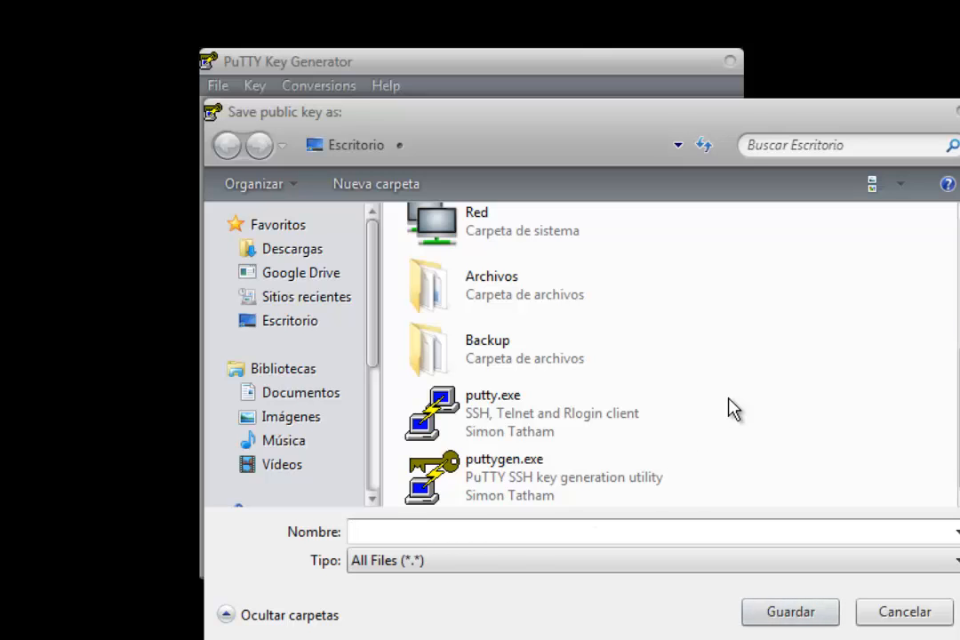
text(id_rsa_)
key(BackSpace)
text(.pub)
key(Return)
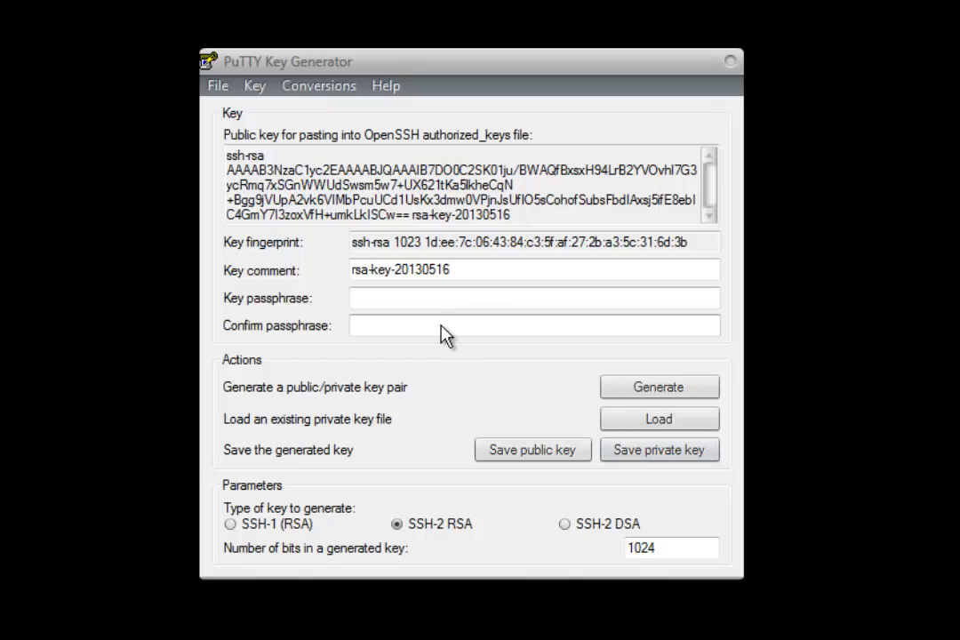
Step: Save the private key without a passphrase to the desktop as id_rsa.ppk
click(648, 453)
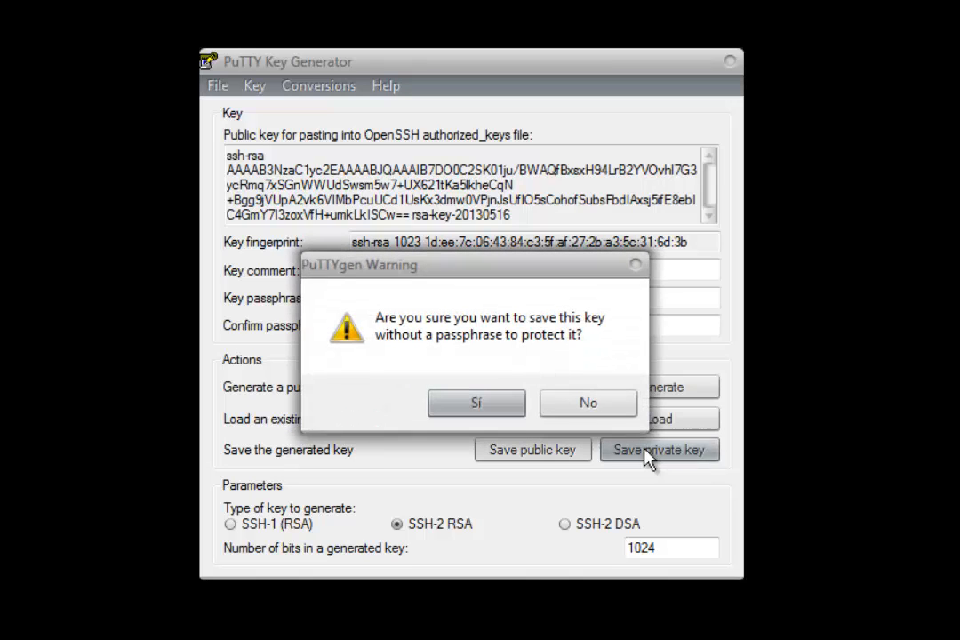
click(477, 404)
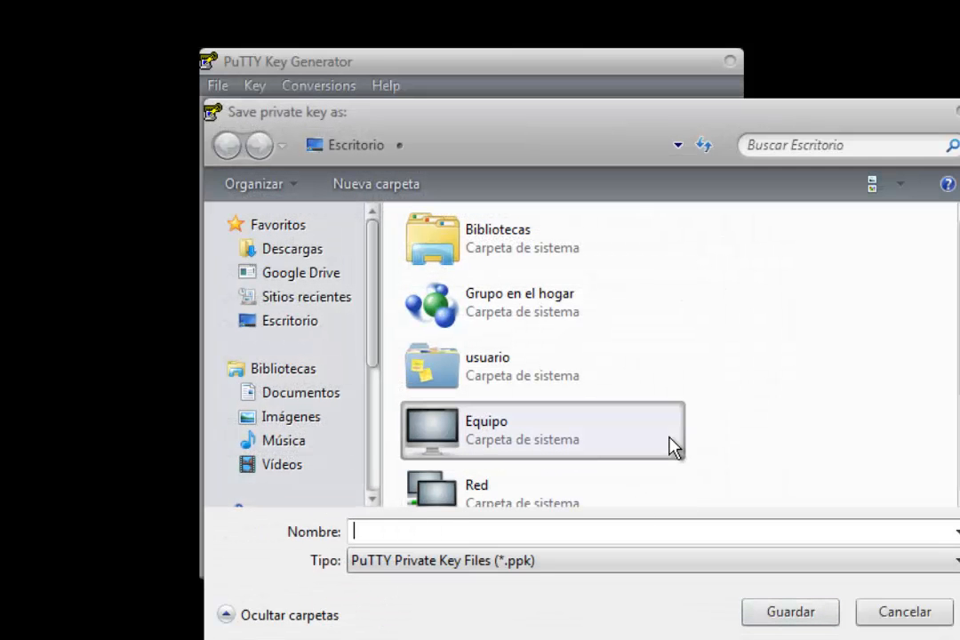
text(id)
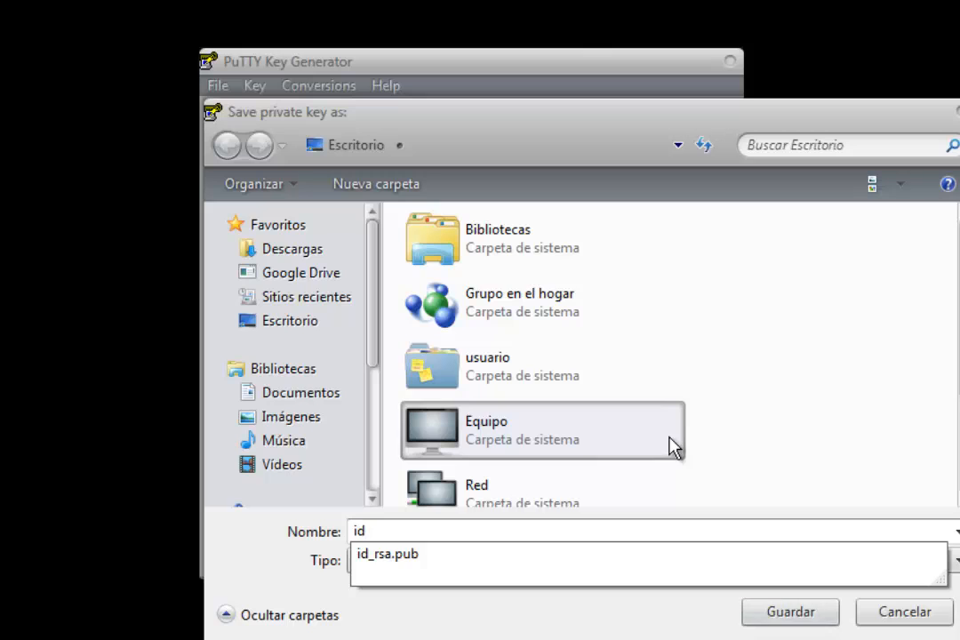
text(_rsa.ppk)
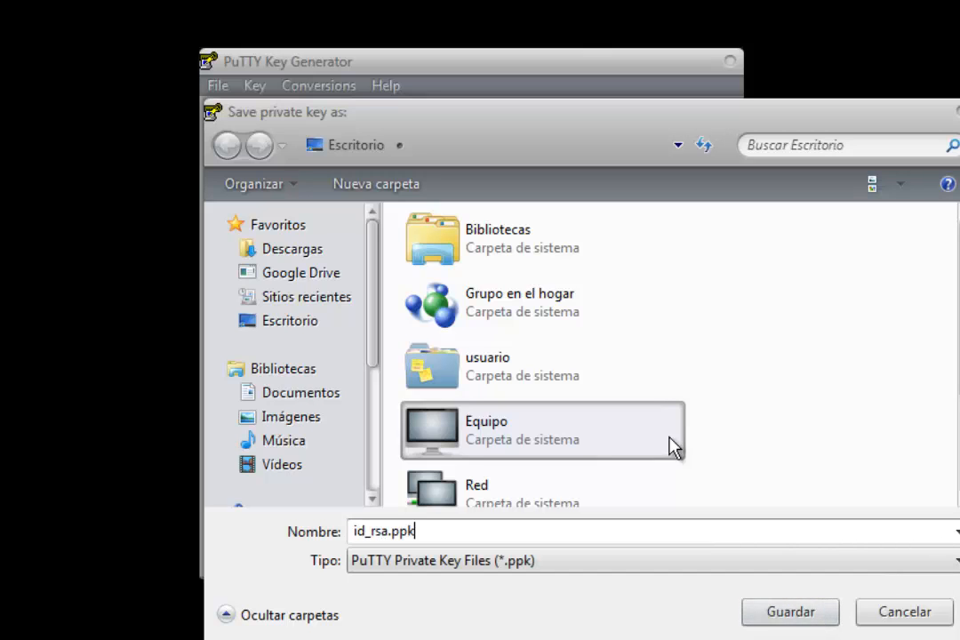
key(Return)
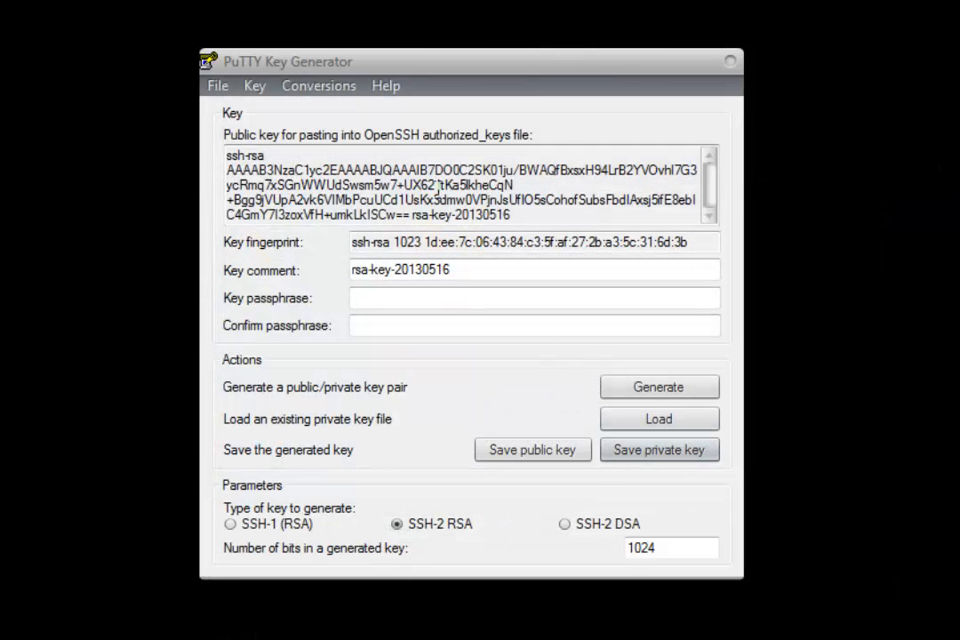
Step: Copy the entire public key text intended for the OpenSSH authorized_keys file
drag(514, 215, 226, 153)
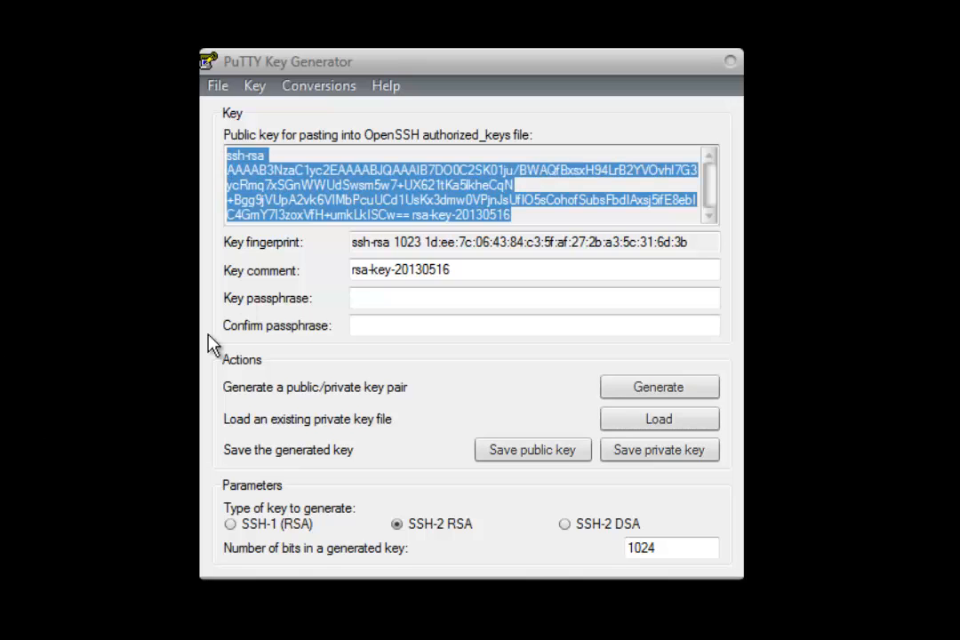
right_click(351, 188)
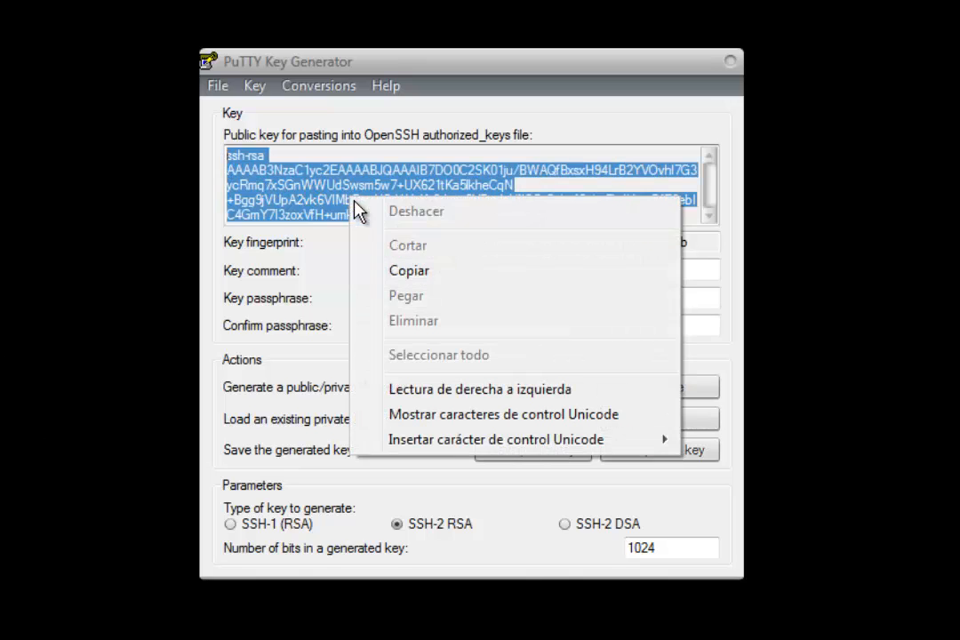
click(395, 270)
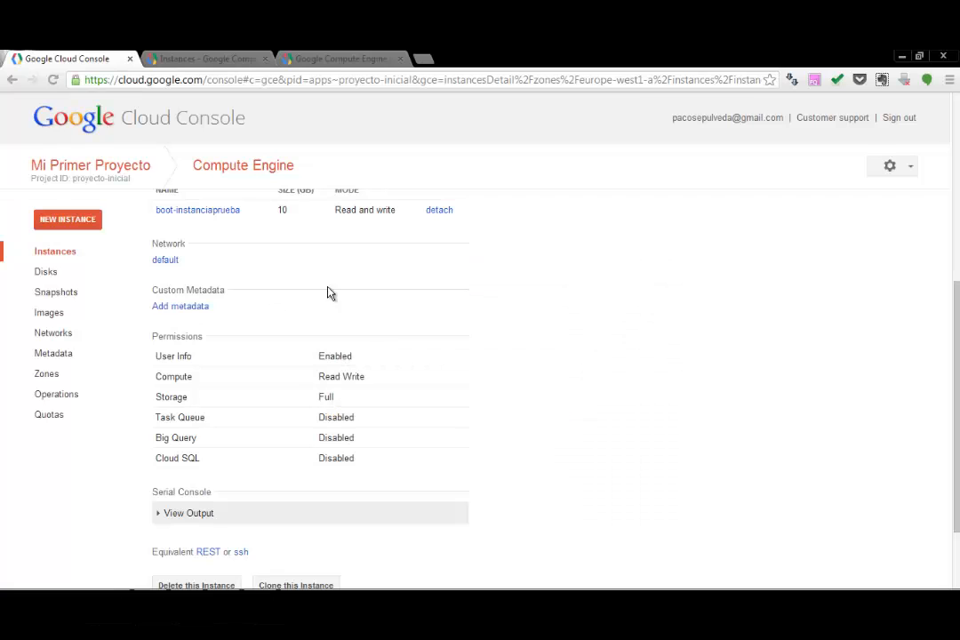
Step: In the Cloud Console, add a custom metadata entry to the instance with sshKeys as its key
click(179, 308)
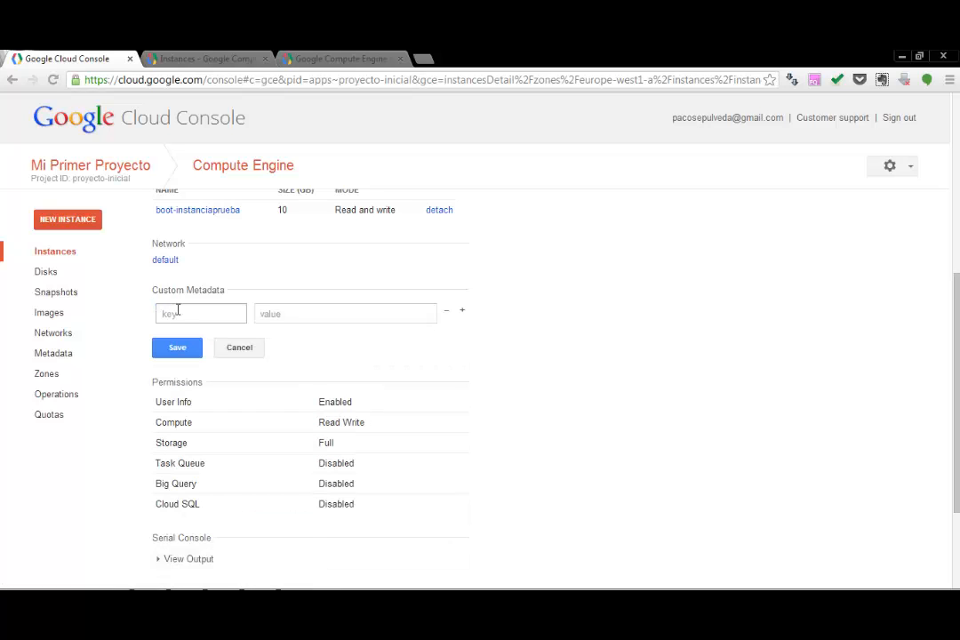
click(177, 311)
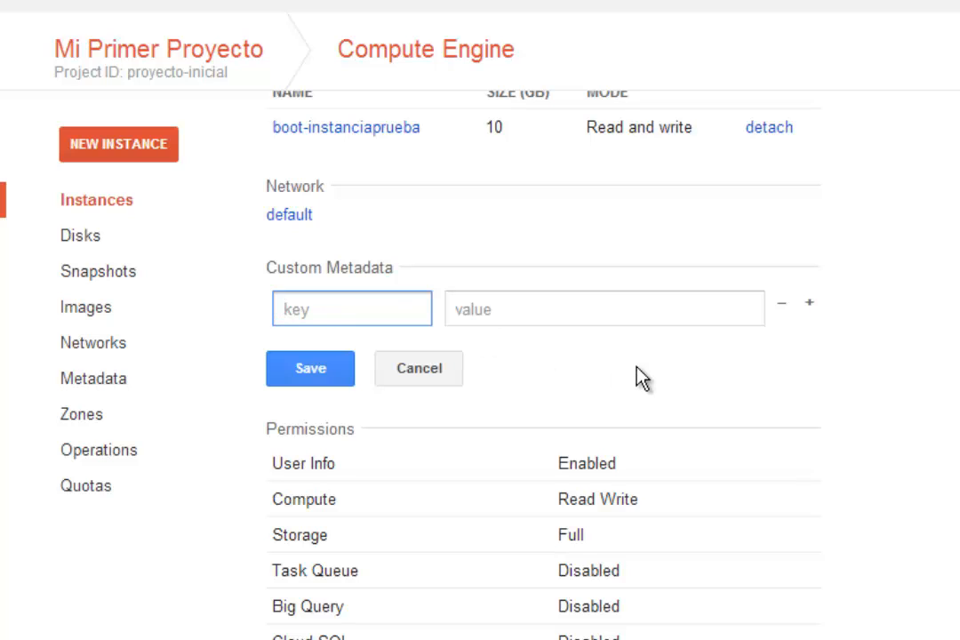
text(sshKeys)
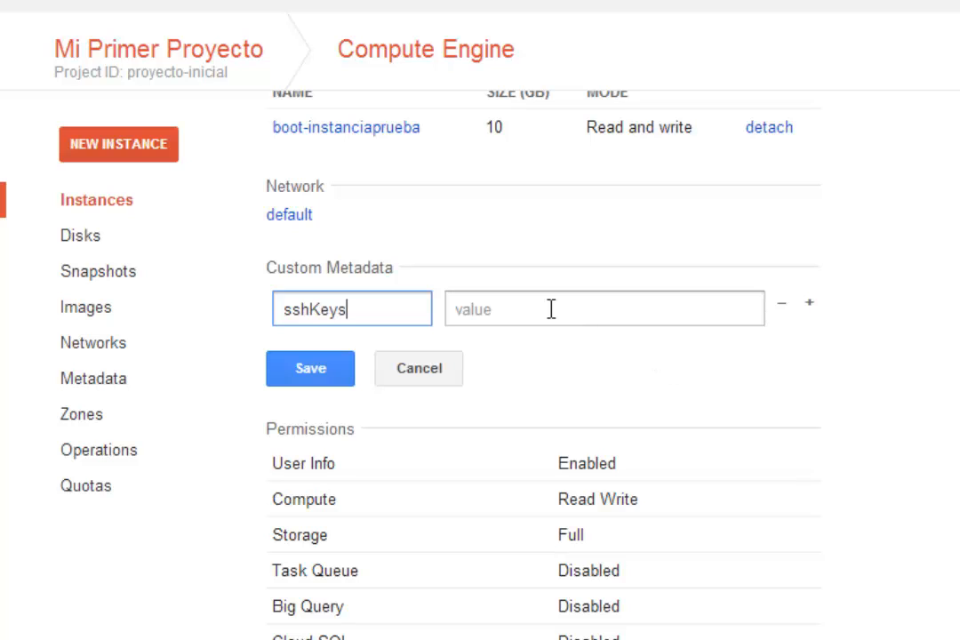
Step: Set the sshKeys value to usuario: followed by the copied public key, and save the custom metadata
click(520, 308)
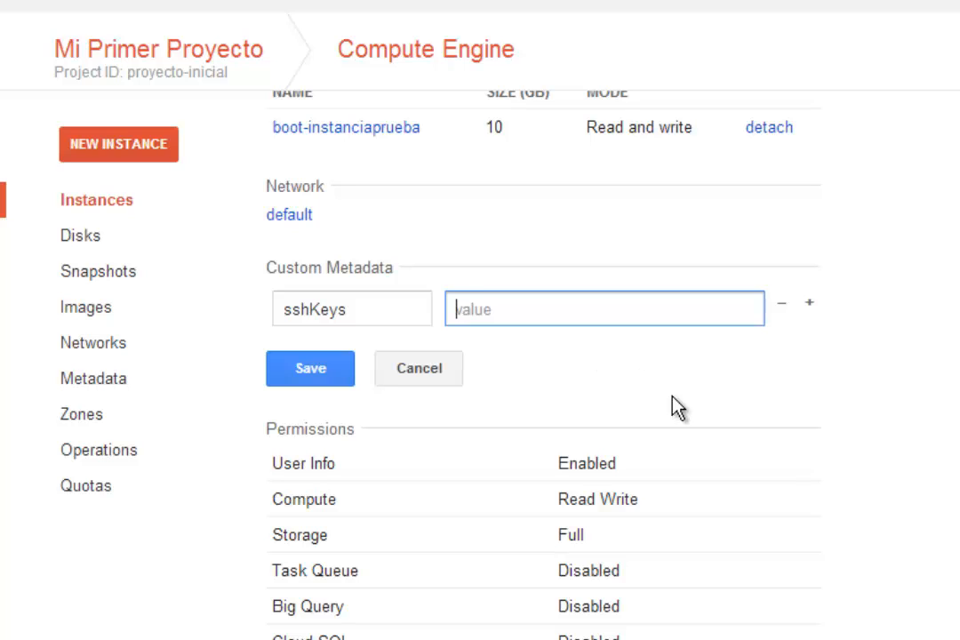
text(usuario:)
right_click(600, 314)
click(763, 487)
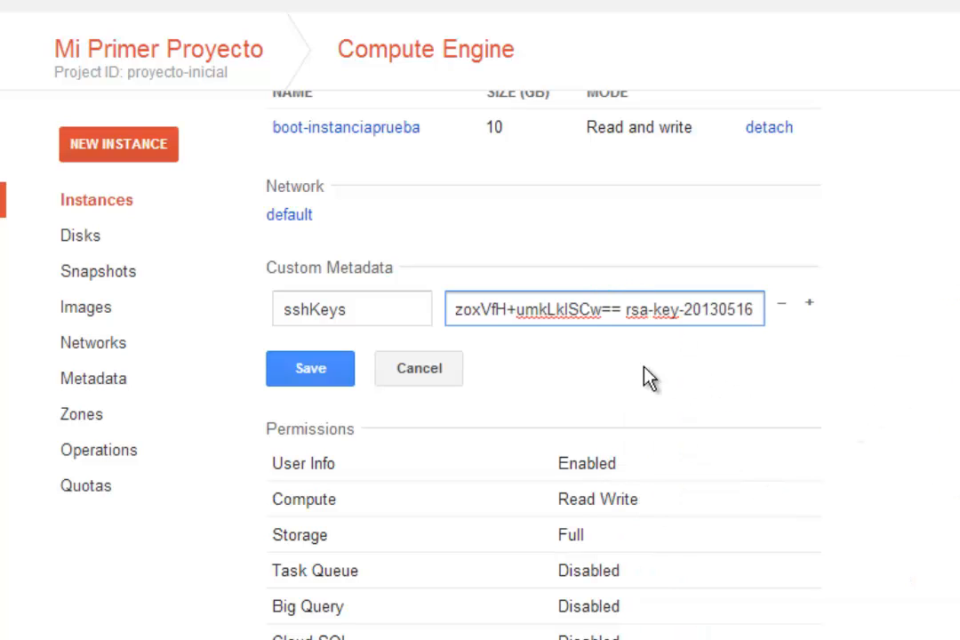
drag(754, 315, 419, 316)
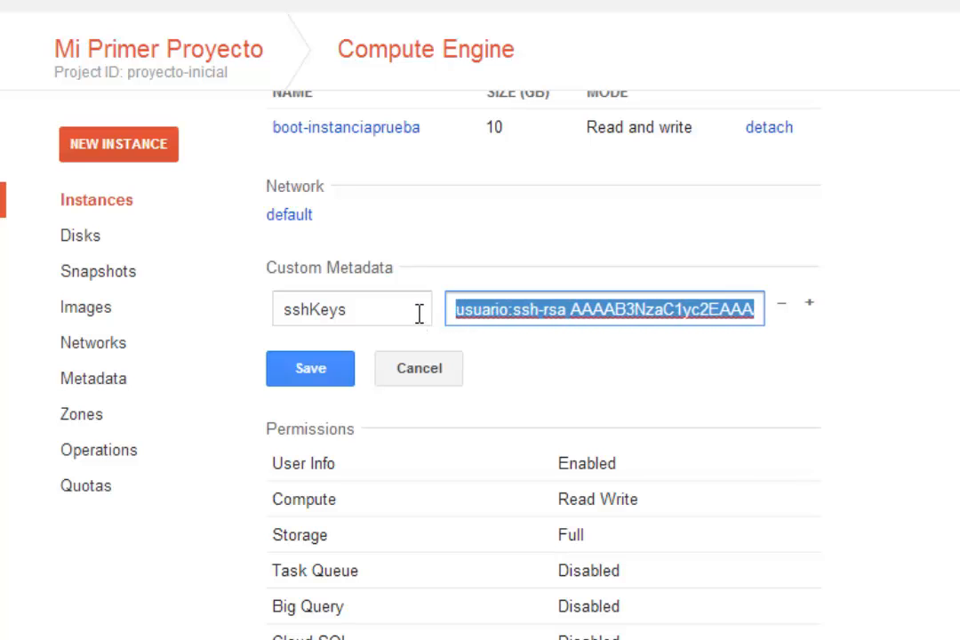
click(309, 375)
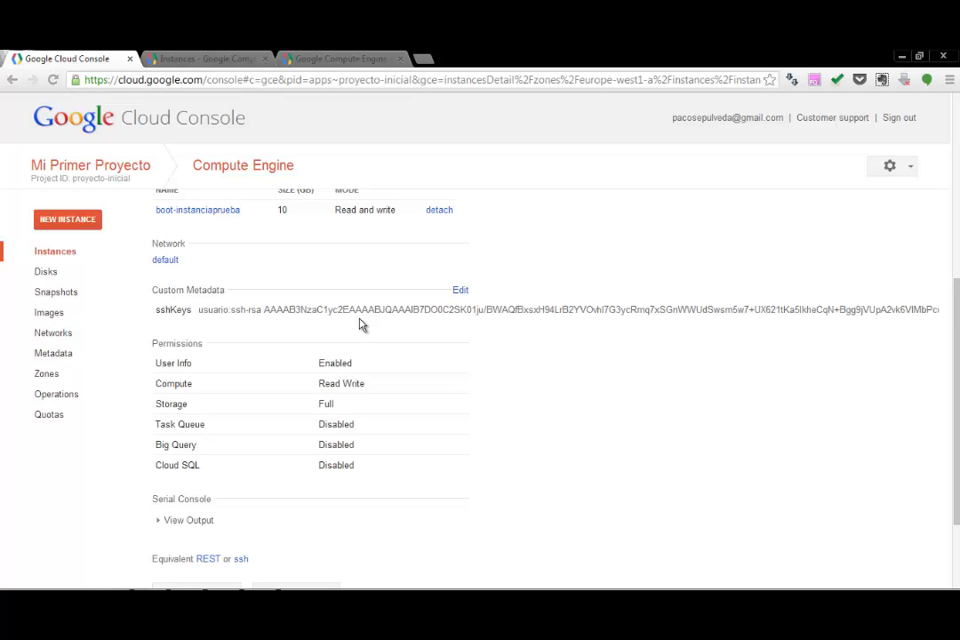
Step: Minimize the browser, close PuTTY Key Generator and run putty.exe from the desktop, accepting the security warning
click(901, 55)
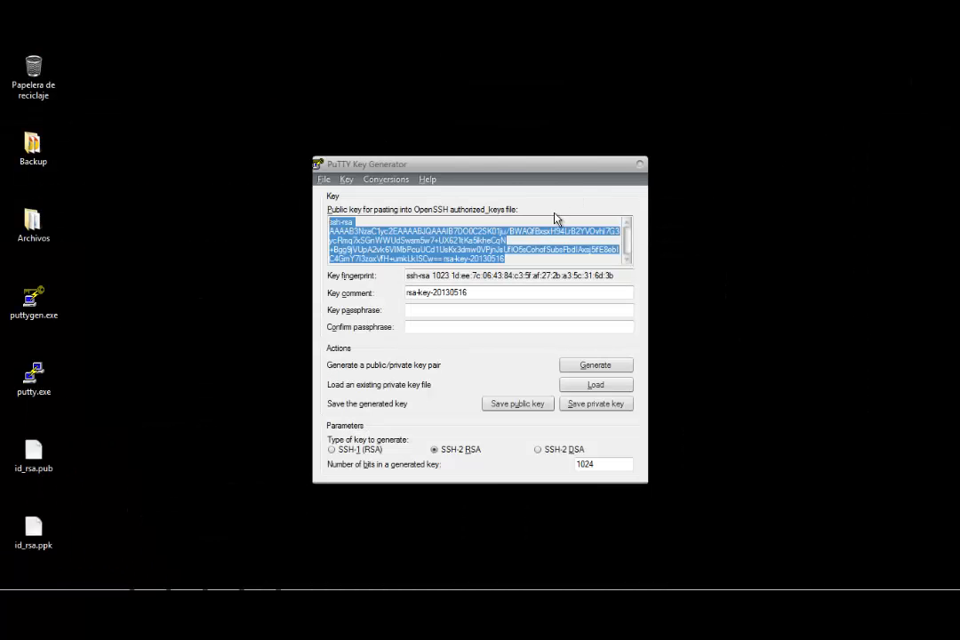
click(641, 165)
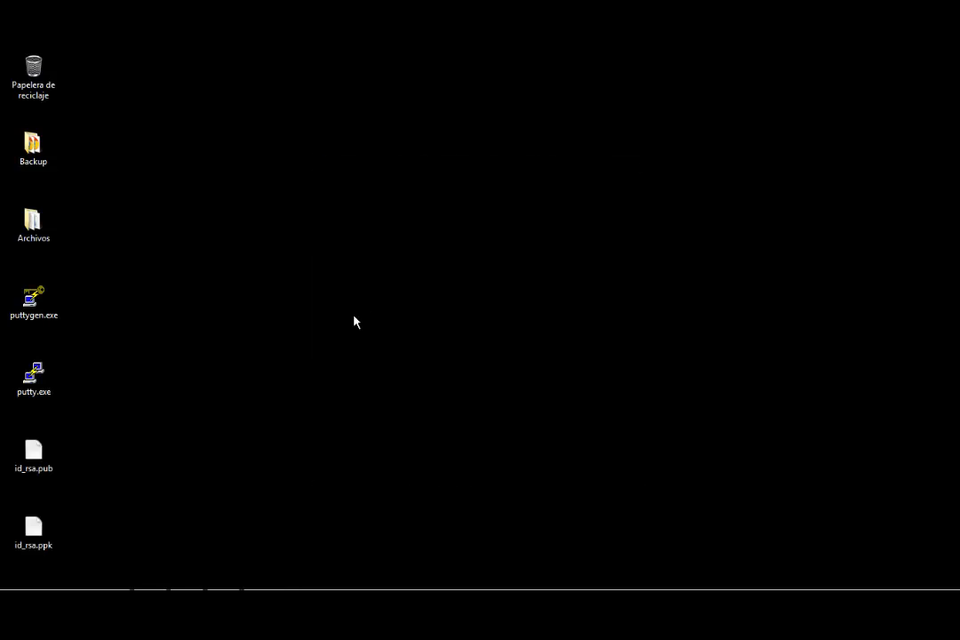
double_click(47, 377)
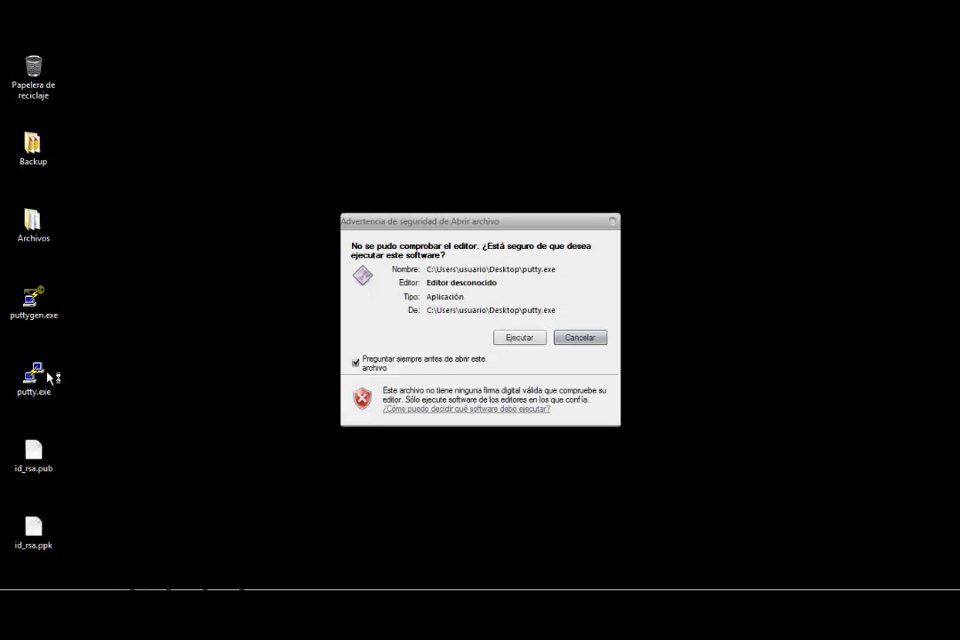
click(512, 339)
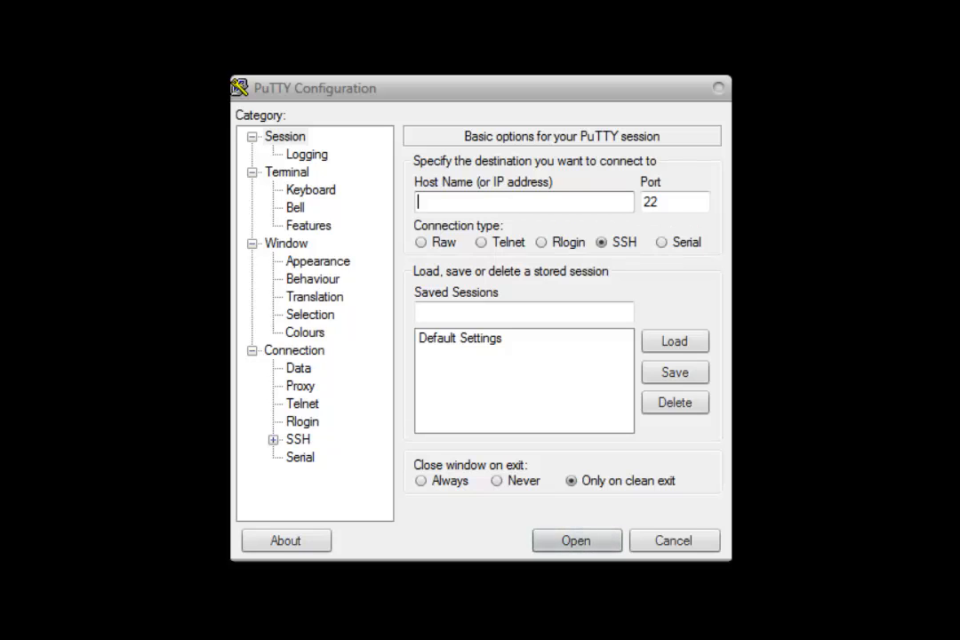
Step: In PuTTY's SSH authentication settings, choose id_rsa.ppk from the desktop as the private key file
click(272, 440)
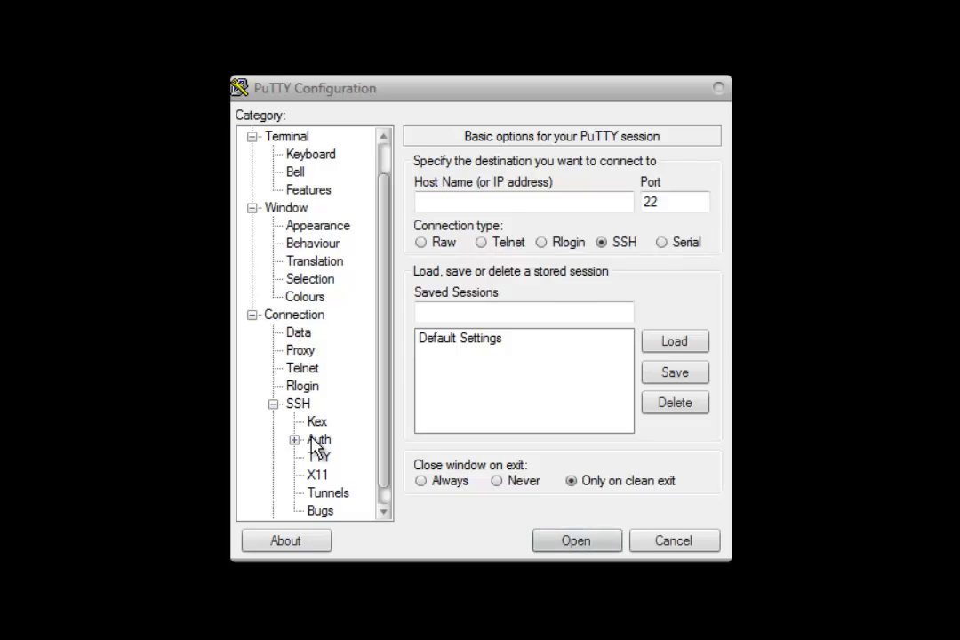
click(318, 441)
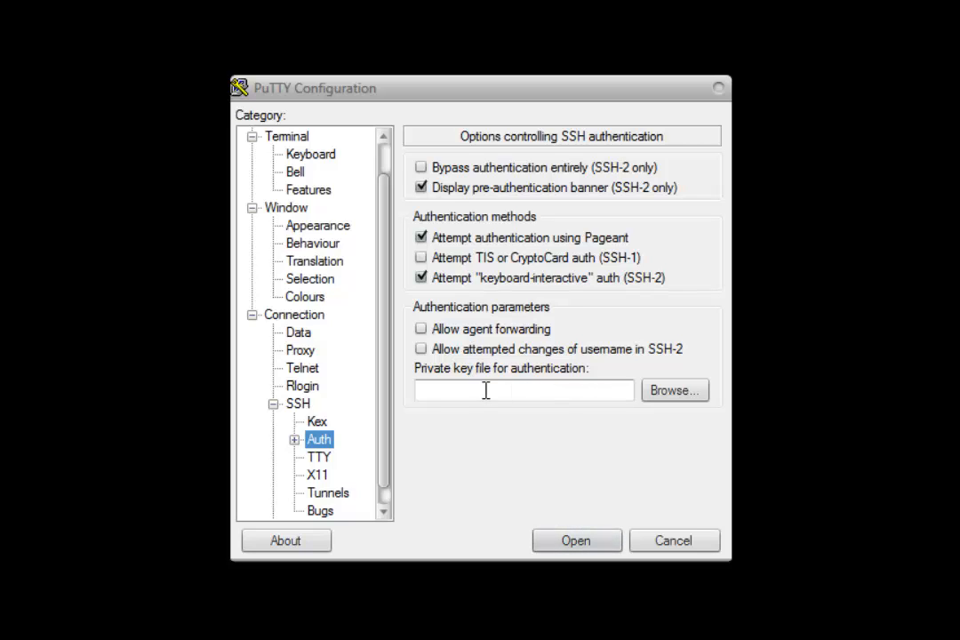
click(684, 393)
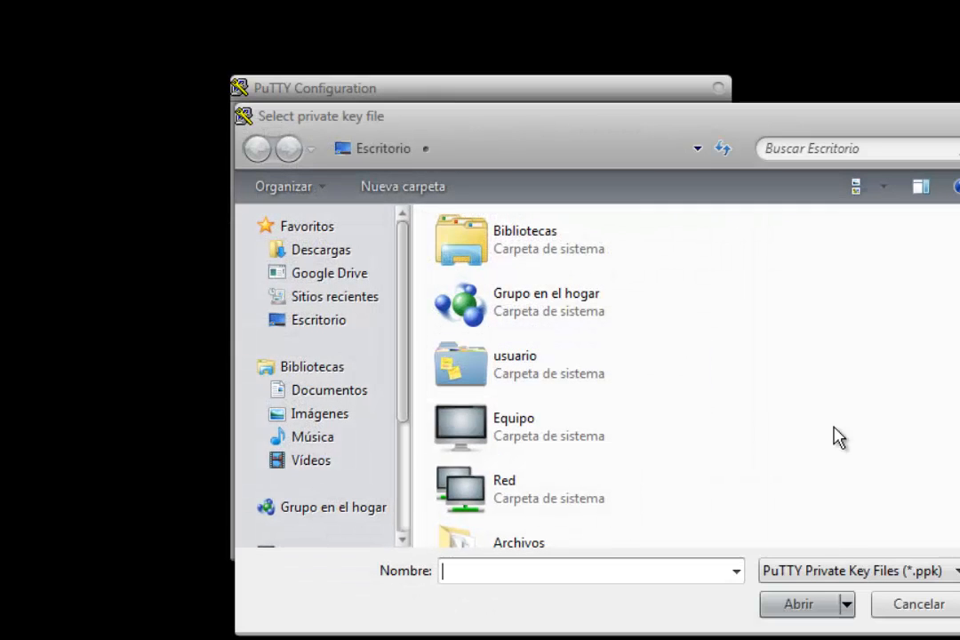
scroll(835, 439, down, 3)
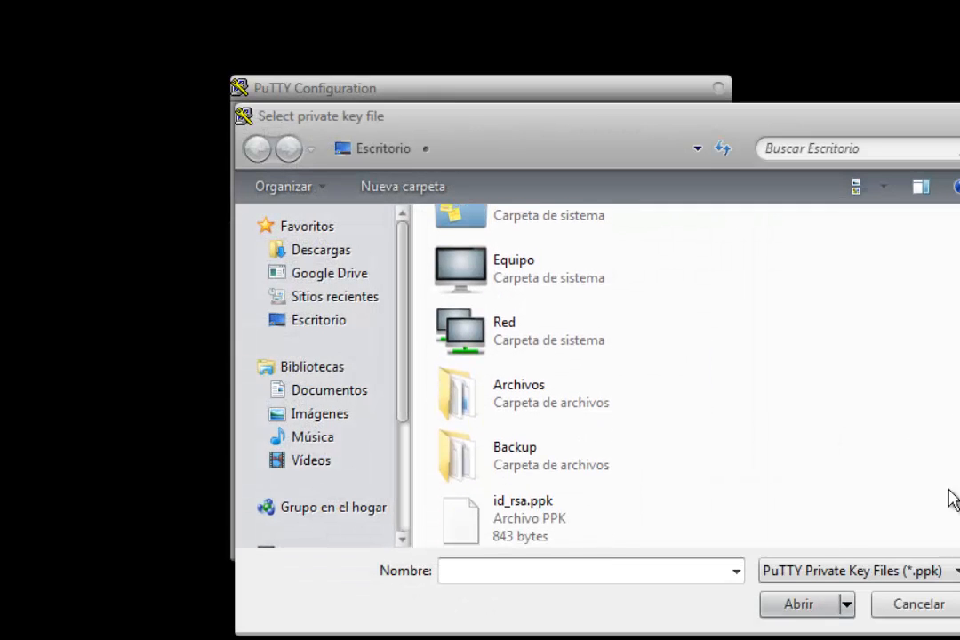
click(494, 520)
double_click(493, 521)
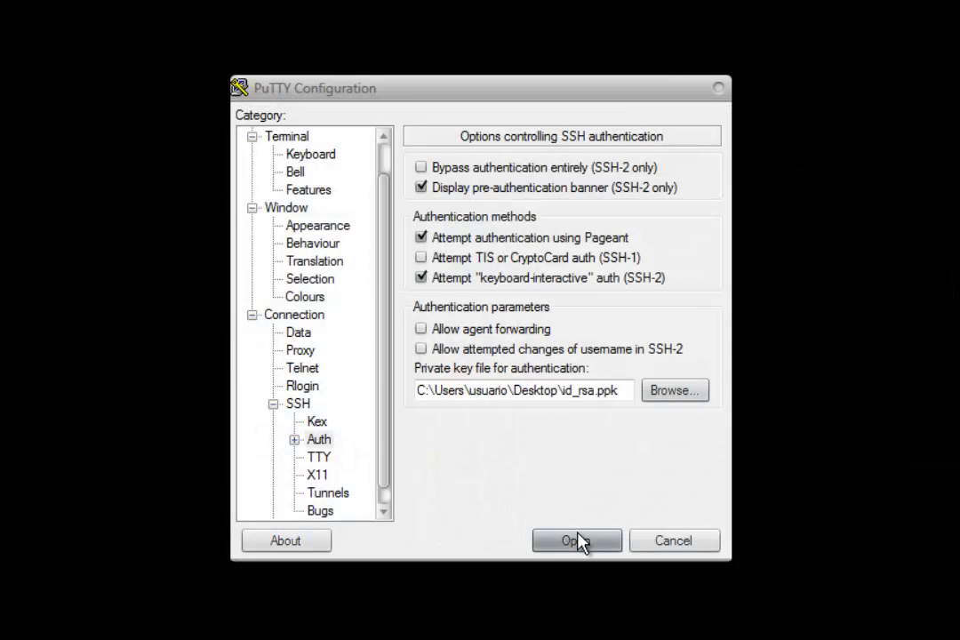
Step: Return to PuTTY's Session settings and copy the instance's external IP address from its Cloud Console details
click(389, 157)
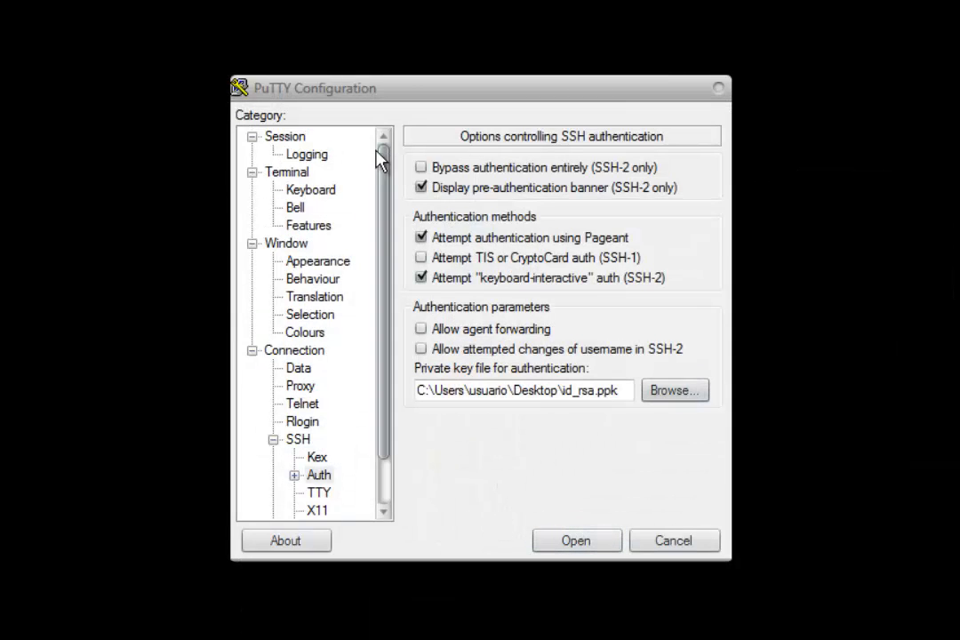
click(284, 140)
click(458, 203)
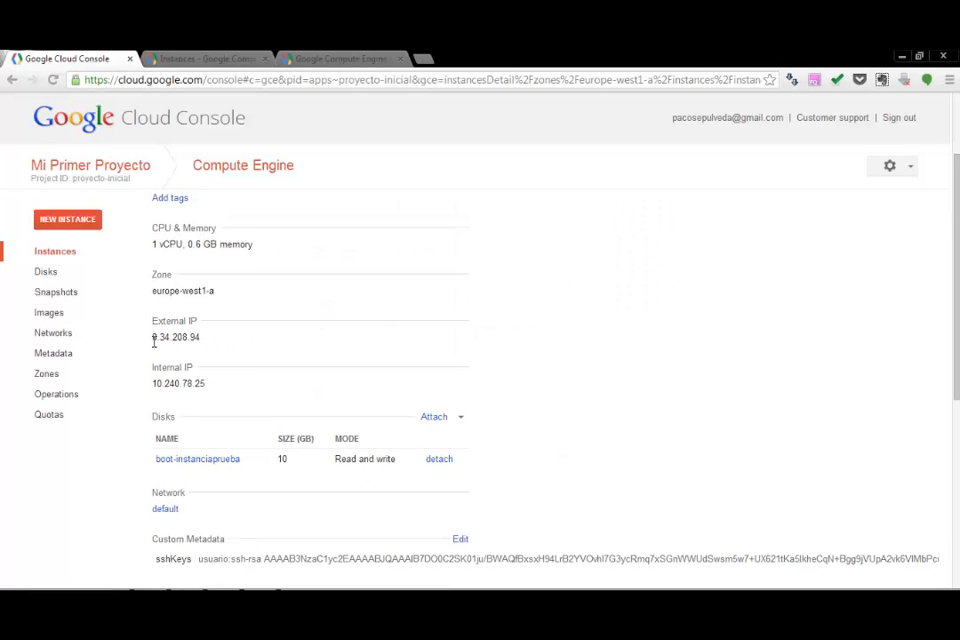
drag(151, 338, 204, 341)
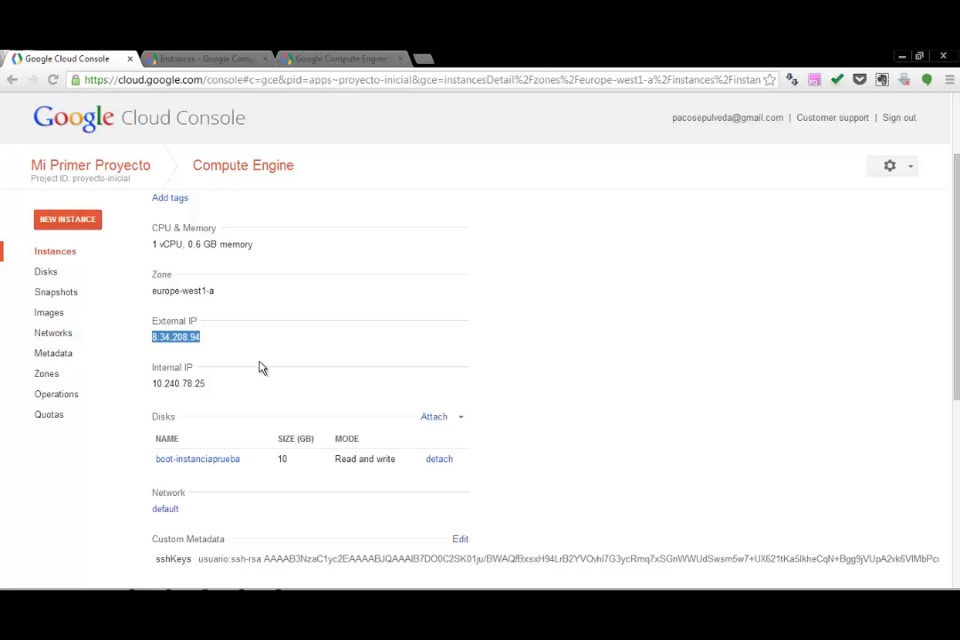
right_click(186, 336)
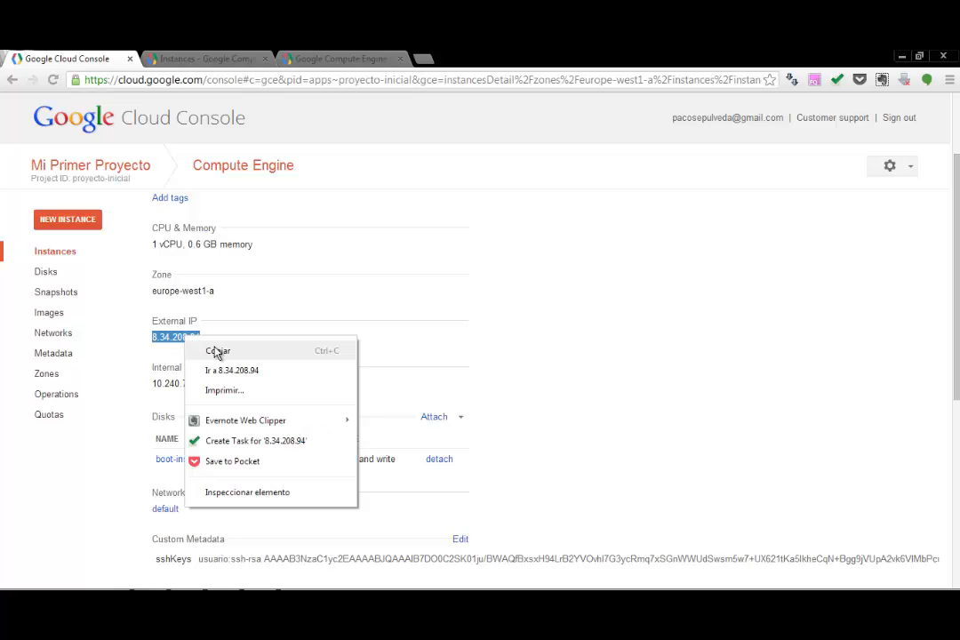
click(216, 353)
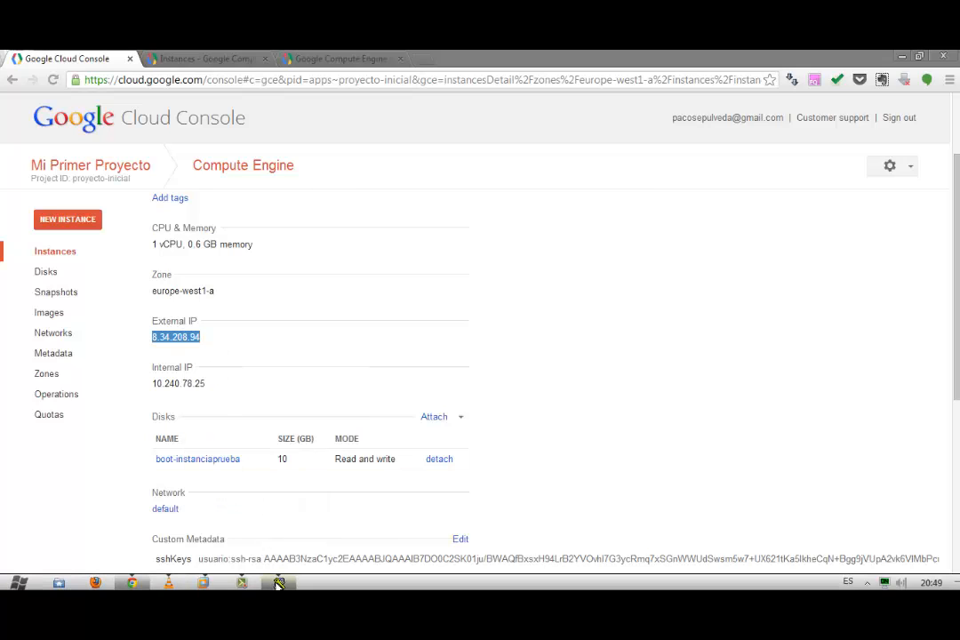
Step: Open a PuTTY SSH connection on port 22 to the copied external IP address 8.34.208.94, trusting and caching the server's host key
click(278, 584)
right_click(459, 248)
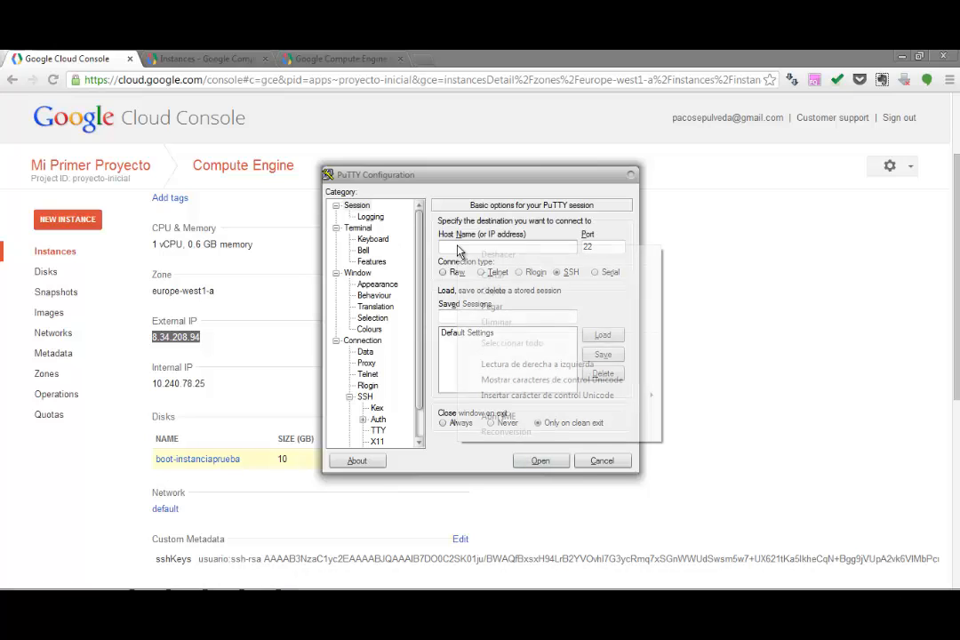
click(504, 307)
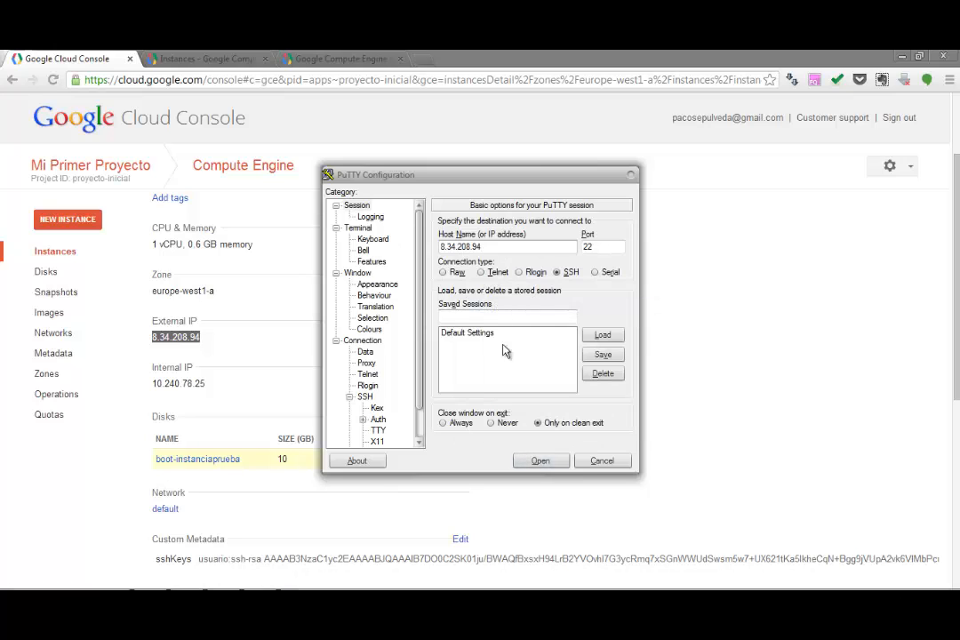
click(539, 461)
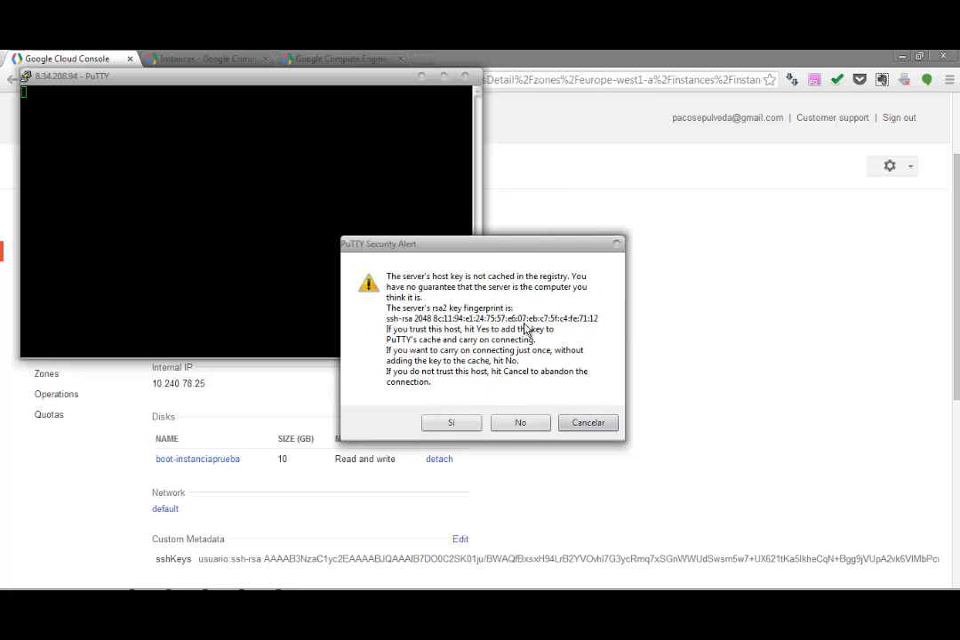
click(453, 424)
Step: Move the terminal window towards the middle of the screen, log in as usuario and switch to root with sudo su
drag(267, 88, 440, 175)
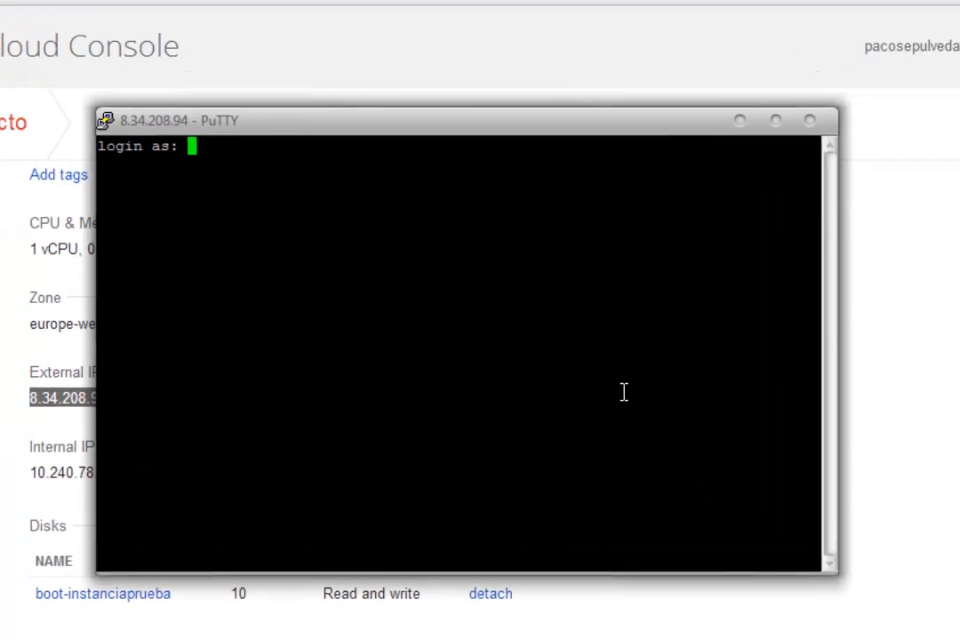
text(usuario)
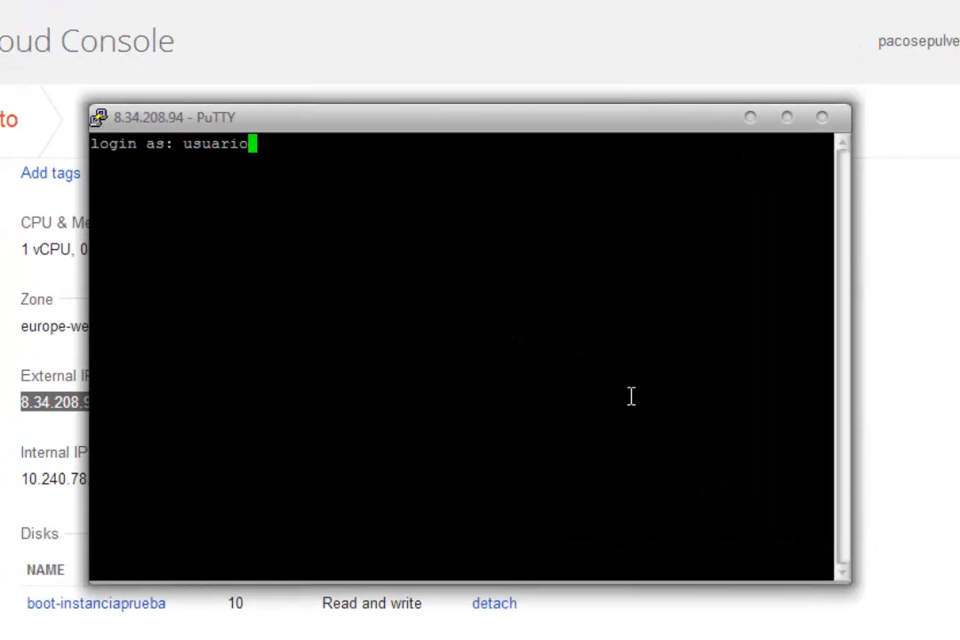
key(Return)
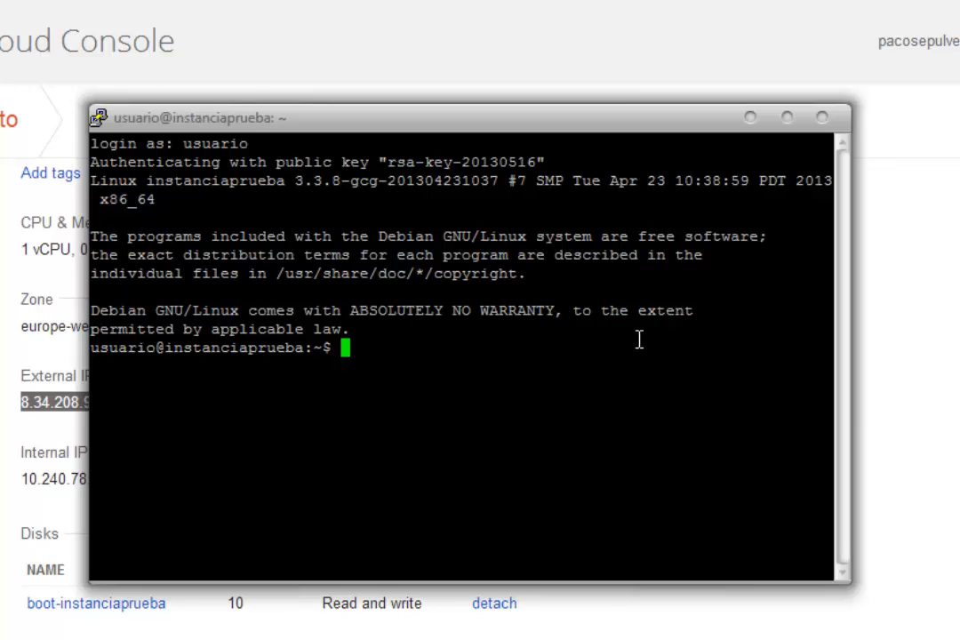
text(sudo su)
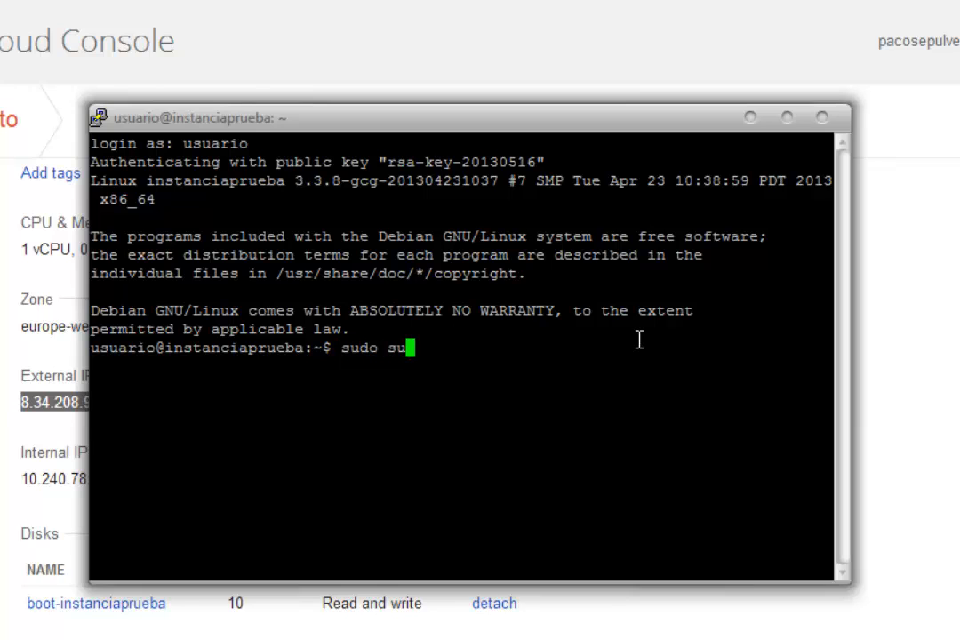
key(Return)
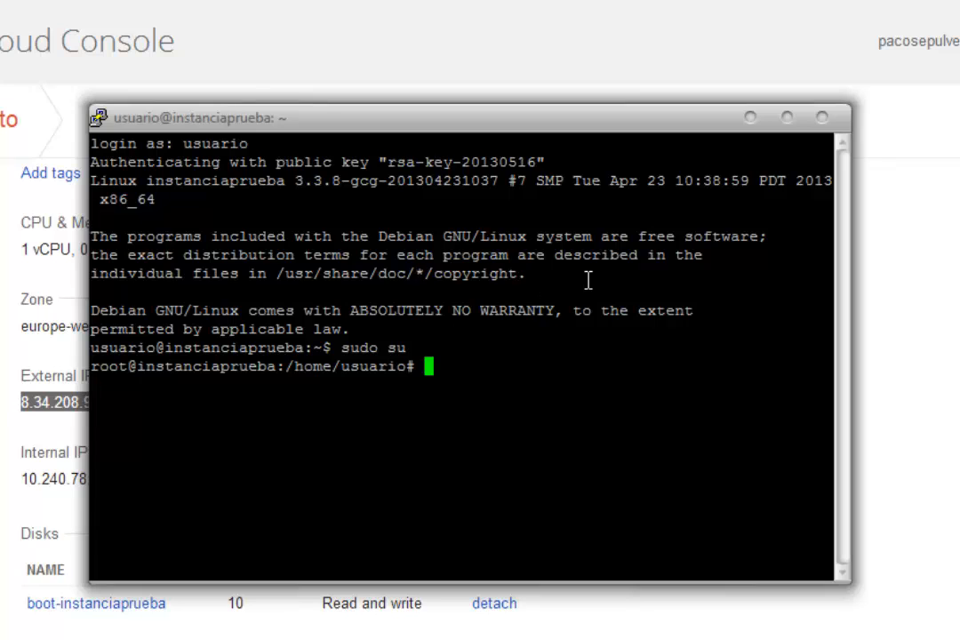
Step: Check the operating system version with cat /etc/issue, highlight the output line and clear the terminal
text(cat /etc/issue)
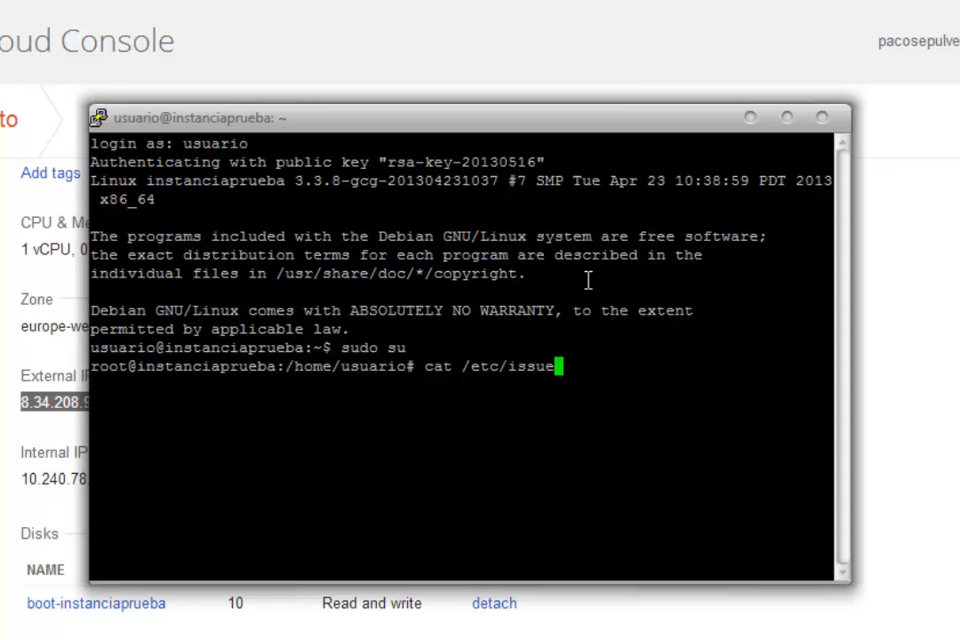
key(Return)
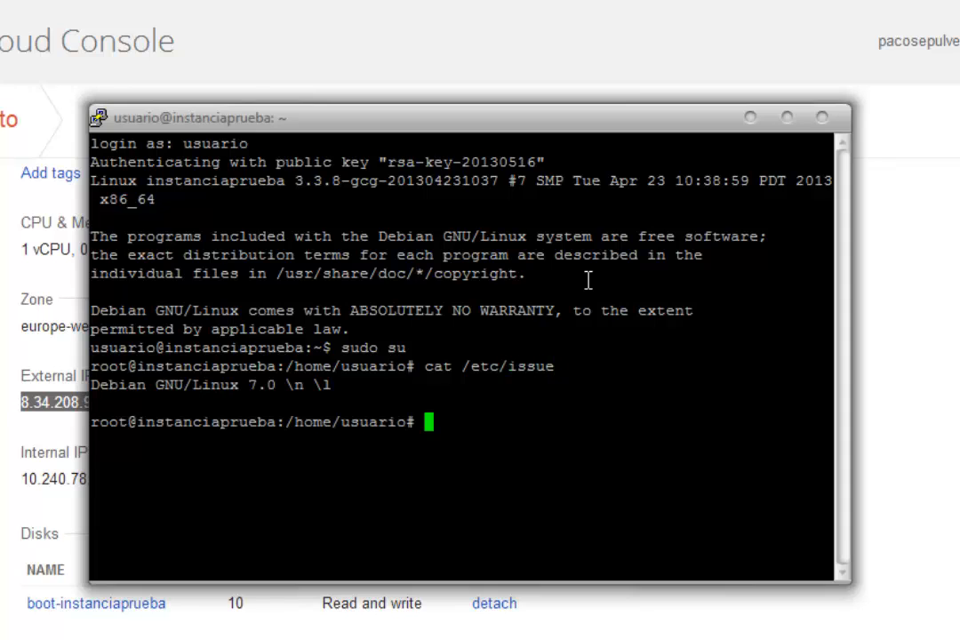
drag(342, 384, 87, 389)
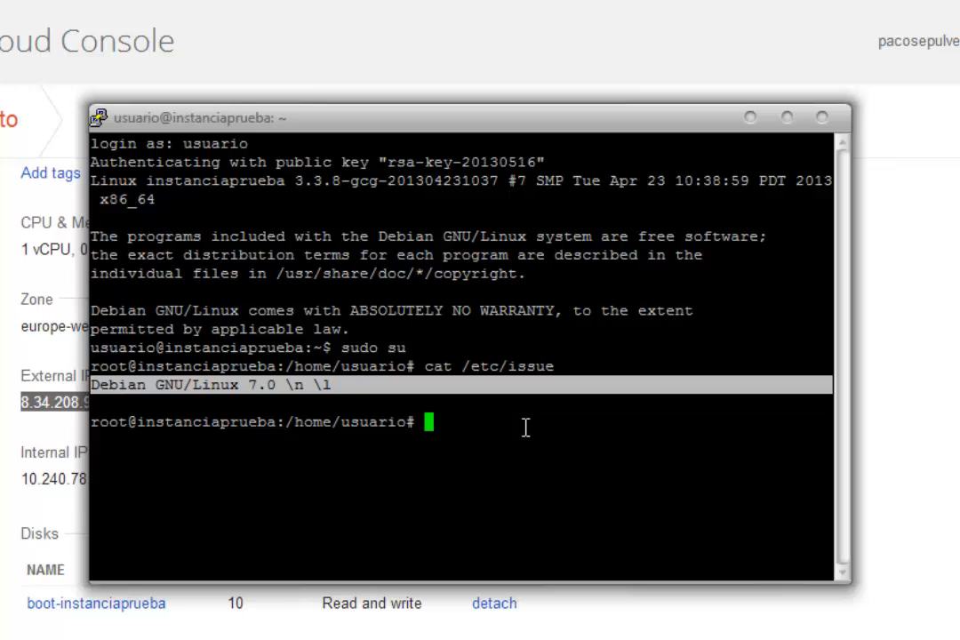
key(ctrl+l)
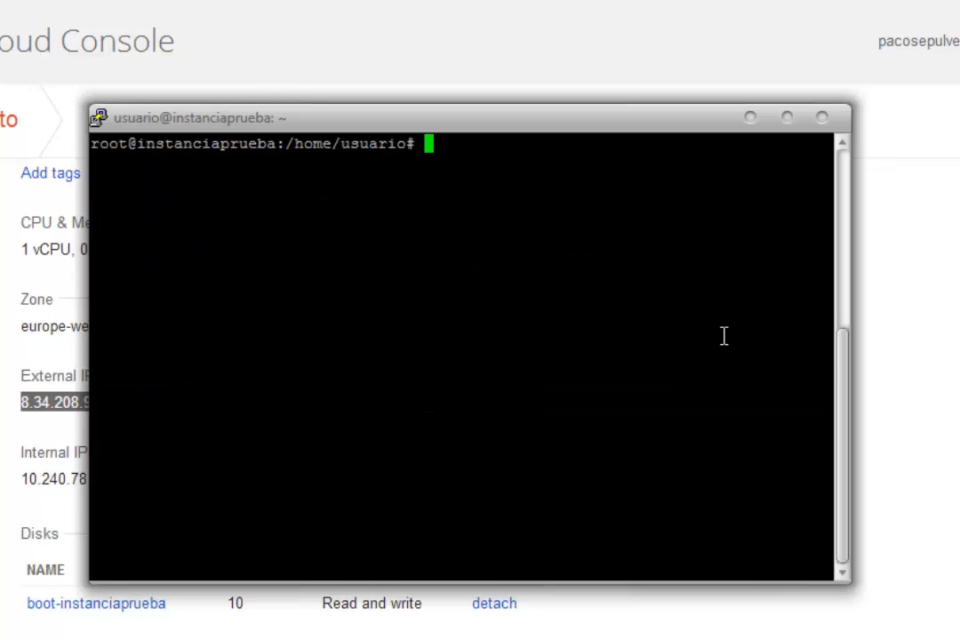
Step: Check the instance's memory with more /proc/meminfo, highlight the MemTotal line, quit the listing and clear the terminal
text(more /)
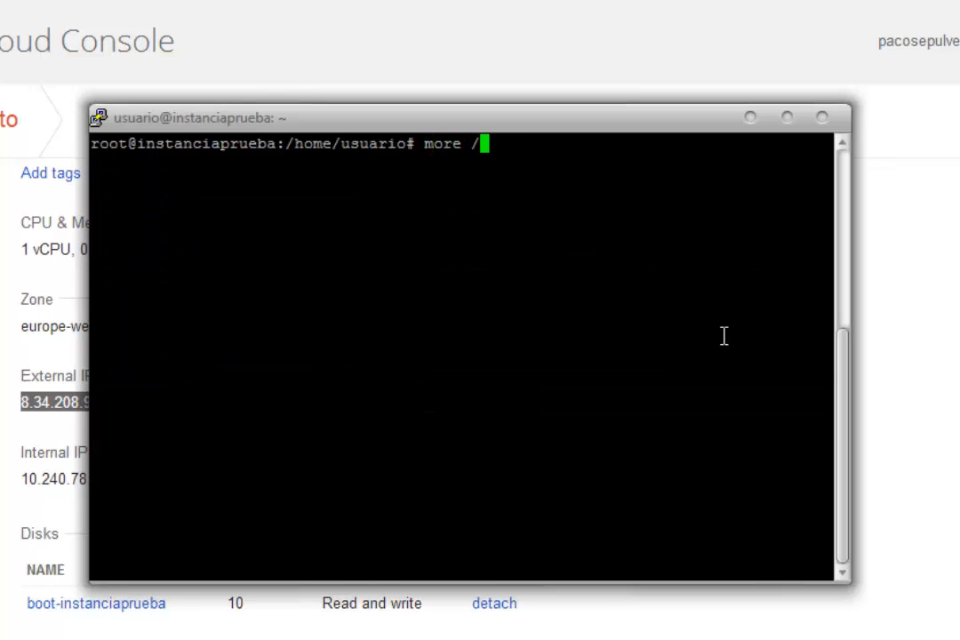
text(proc/meminfo)
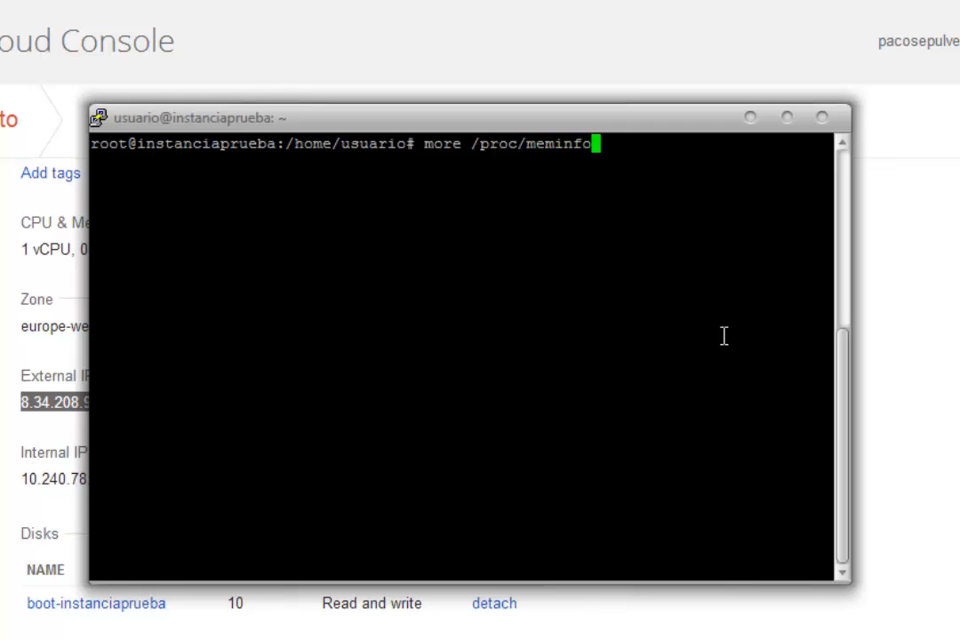
key(Return)
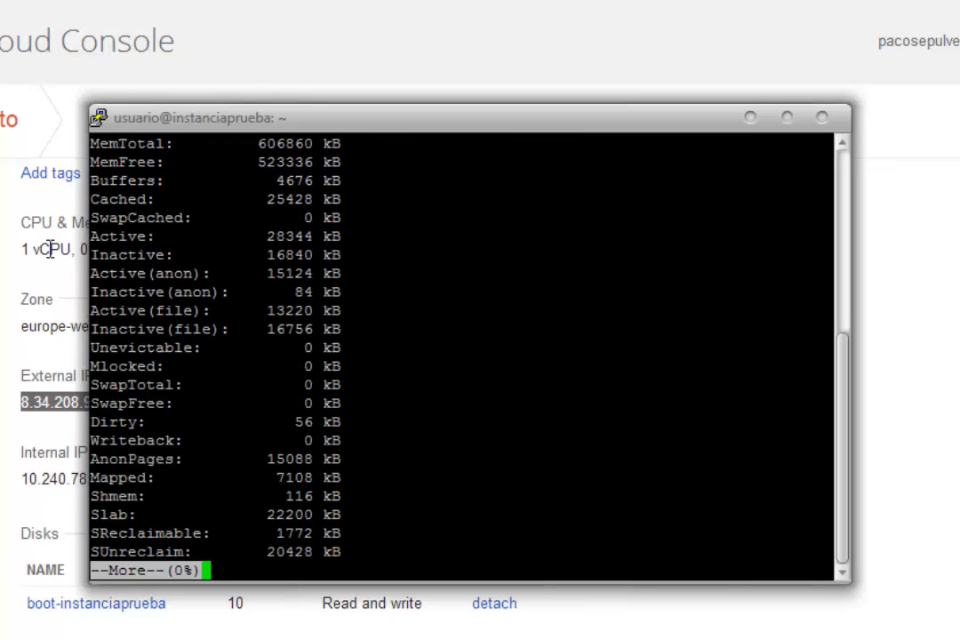
drag(348, 148, 87, 144)
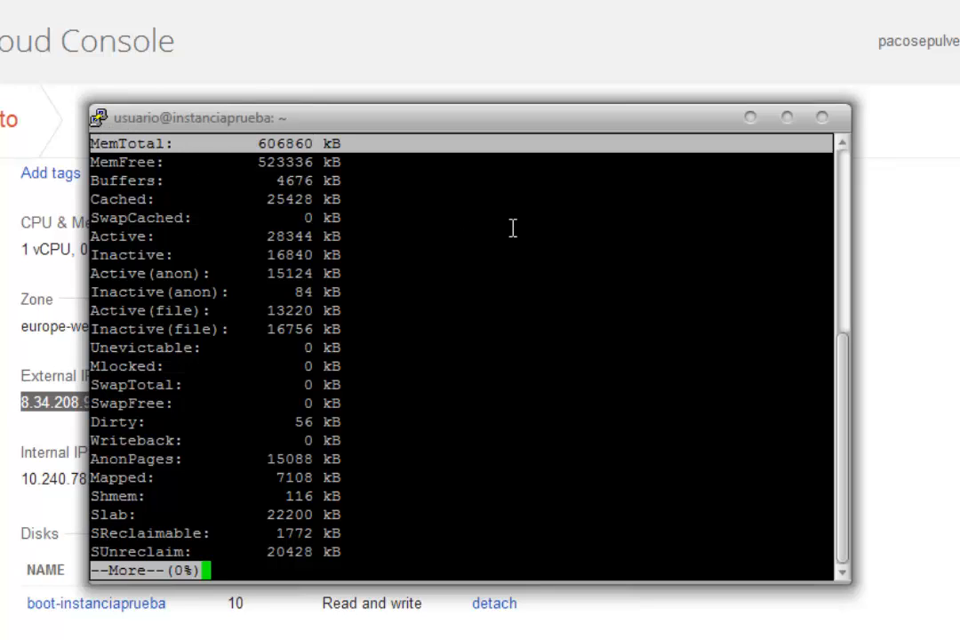
text(q)
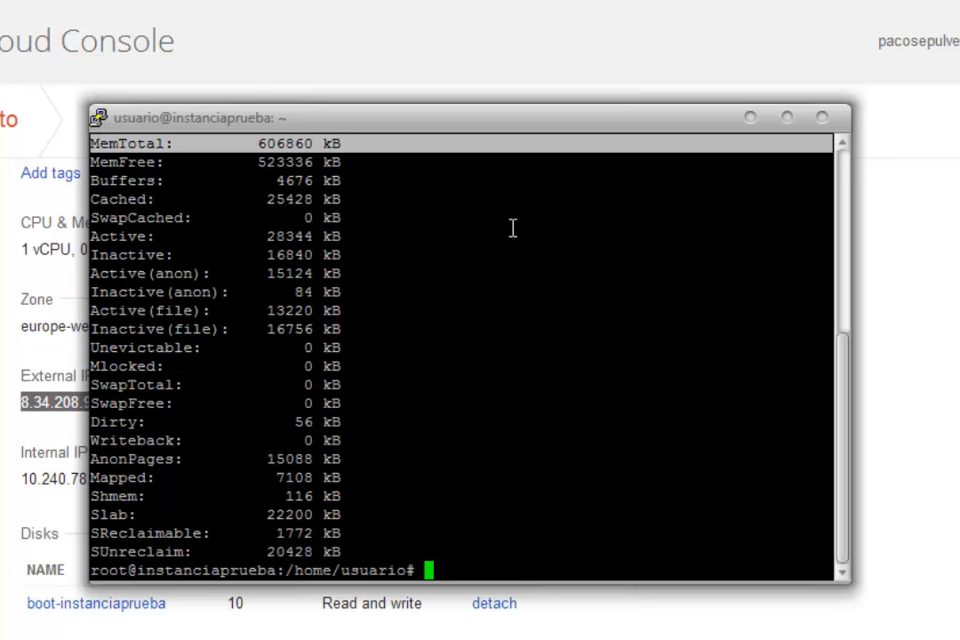
text(clear)
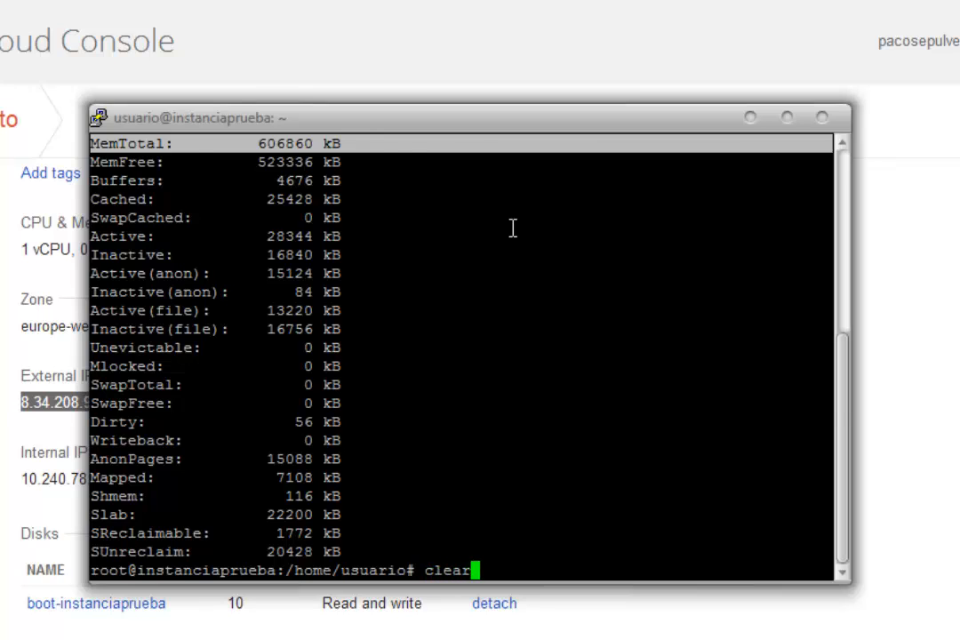
key(Return)
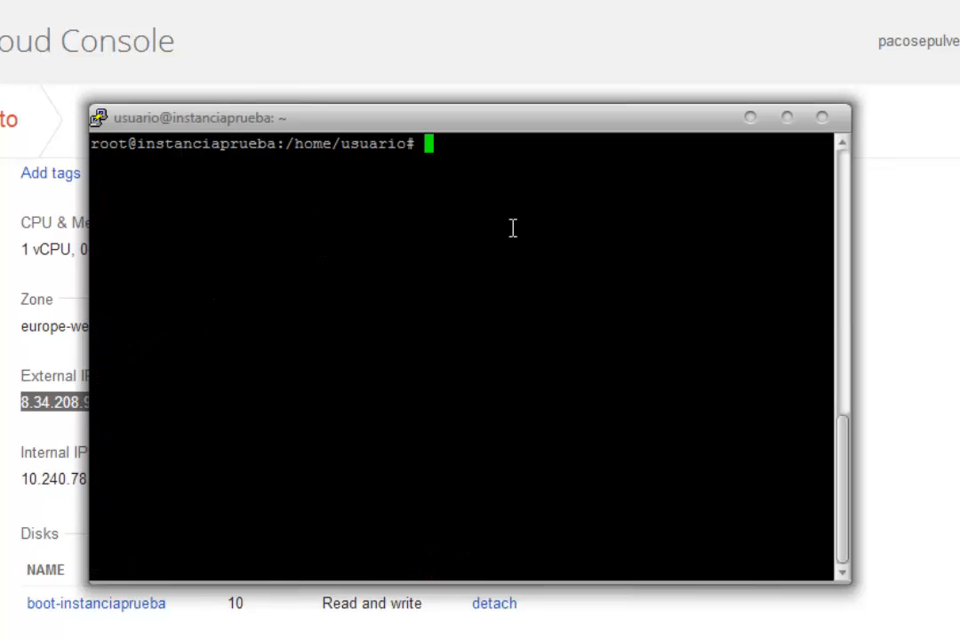
Step: Check the instance's disk usage with df -h and briefly highlight the filesystem table
text(df -h)
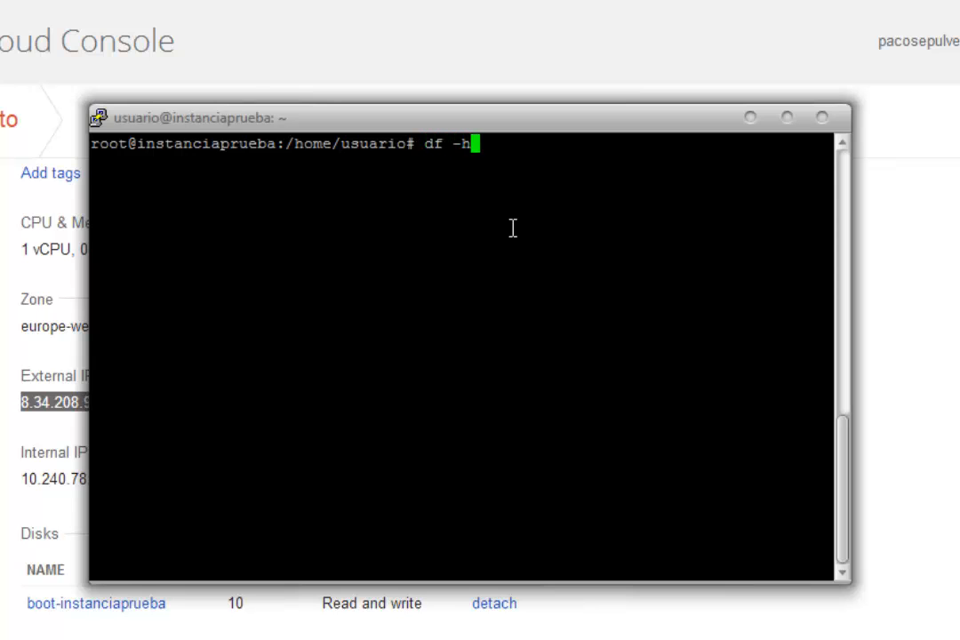
key(Return)
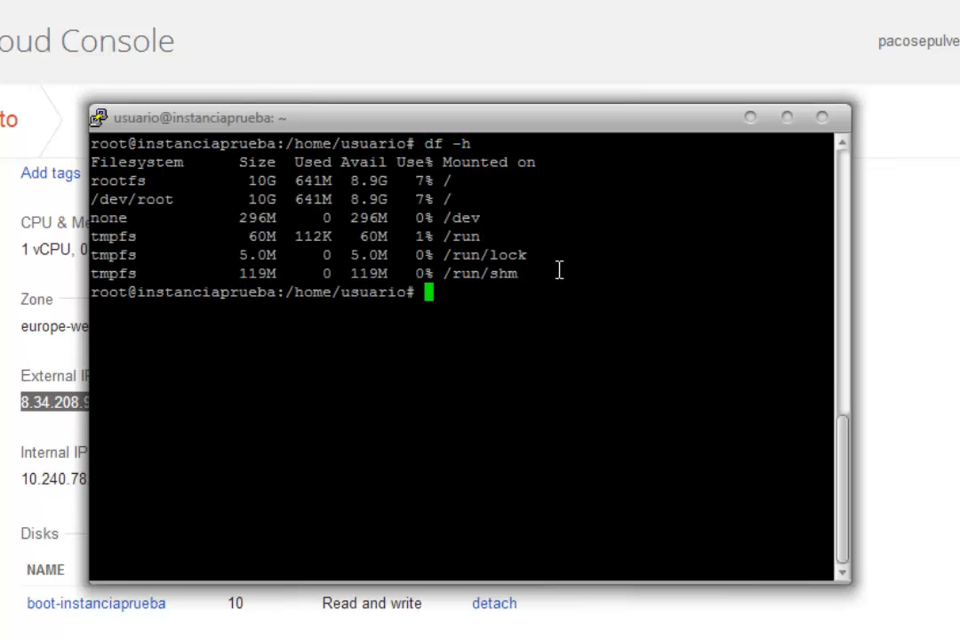
drag(559, 269, 78, 133)
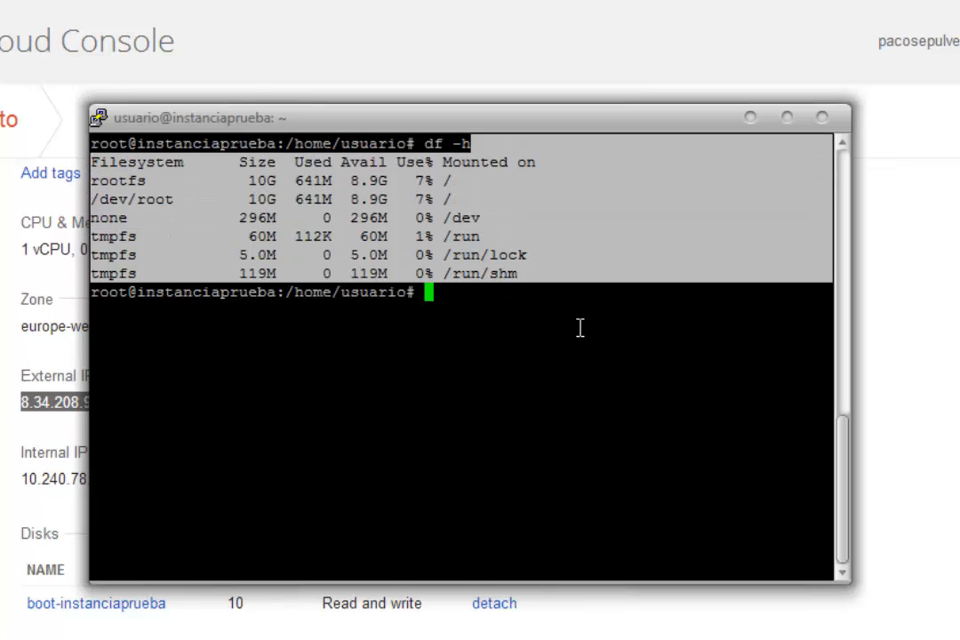
click(500, 304)
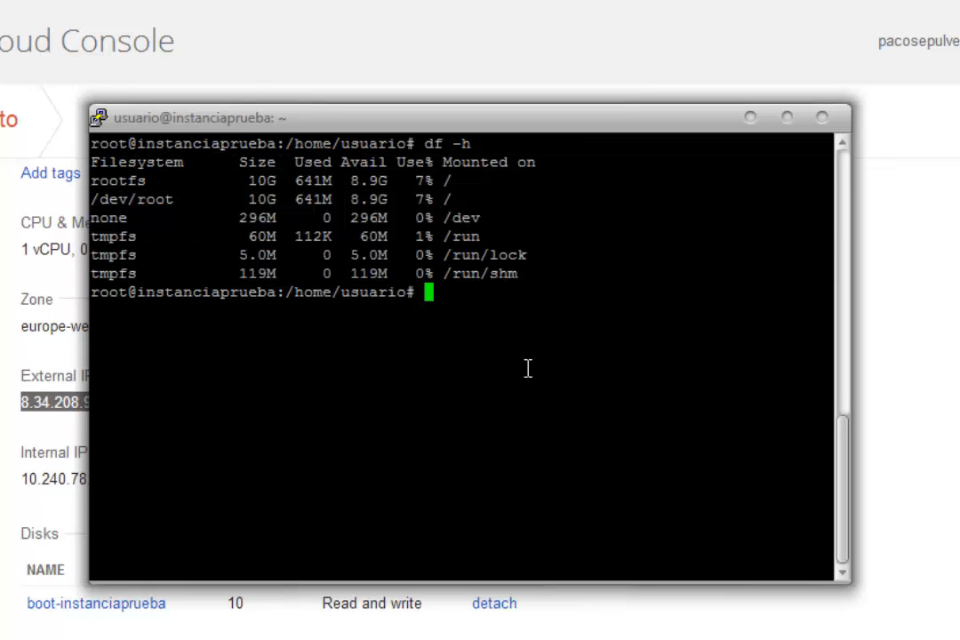
Step: Install the apache2 package with aptitude, agreeing to continue, and clear the terminal once the installation has finished
text(aptit)
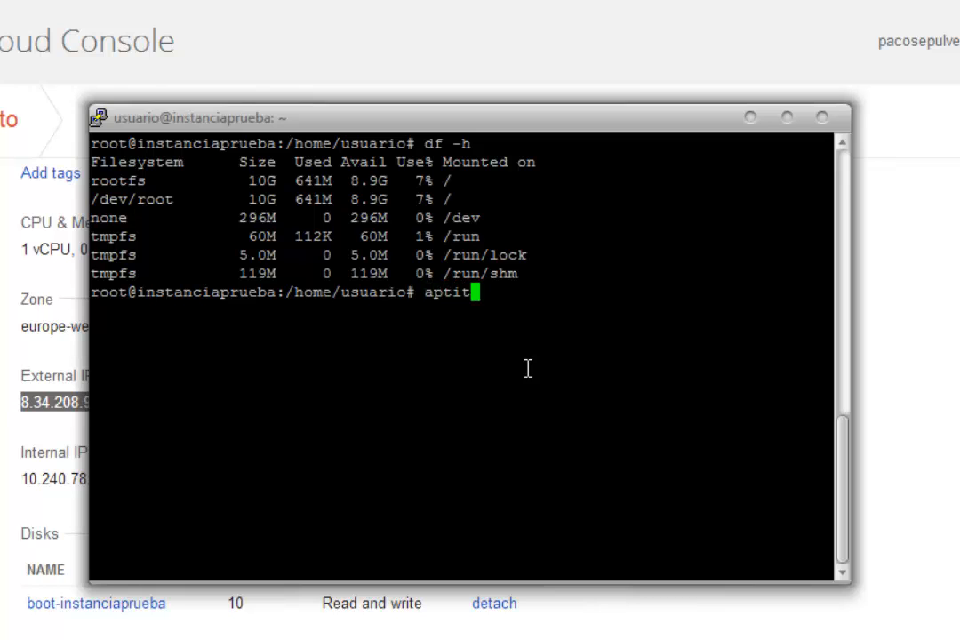
text(ude install apache)
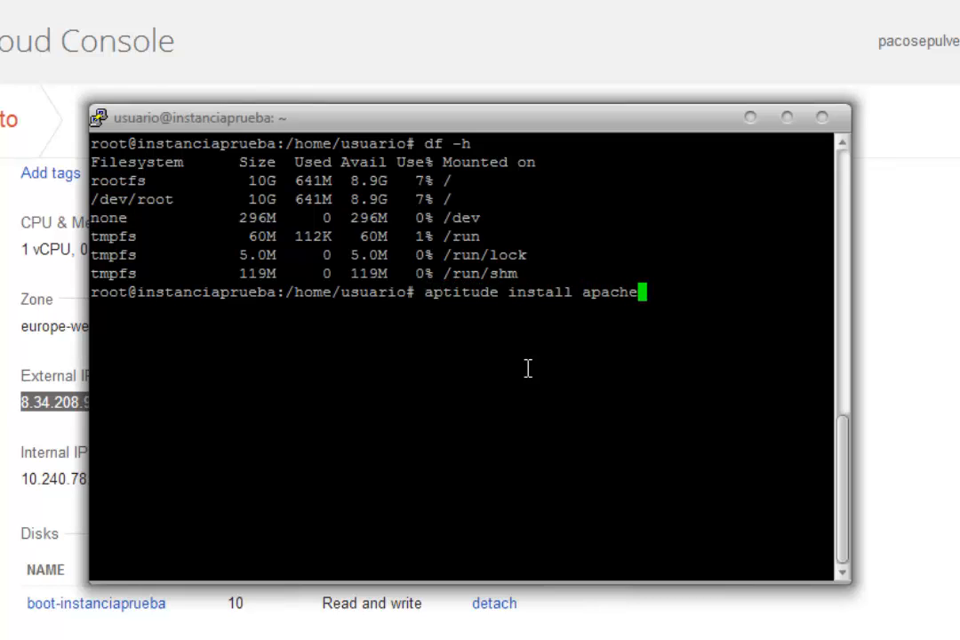
text(2)
key(Return)
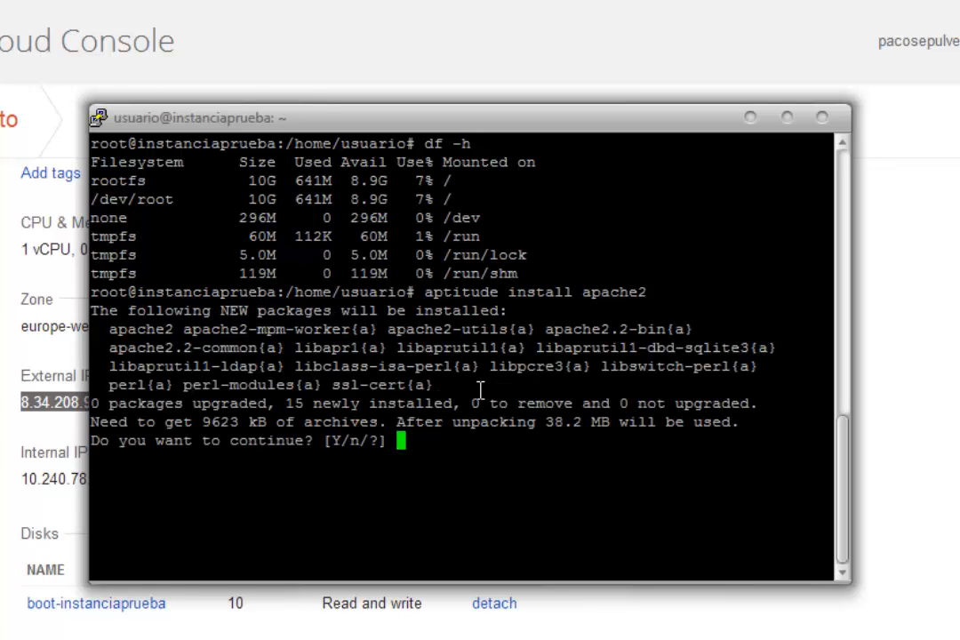
text(Y)
key(Return)
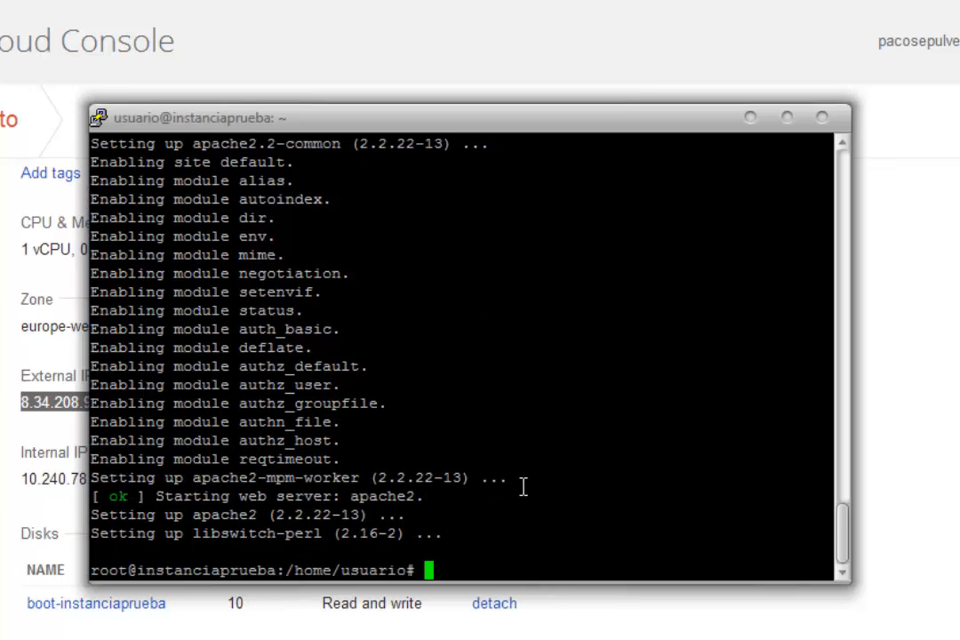
key(ctrl+l)
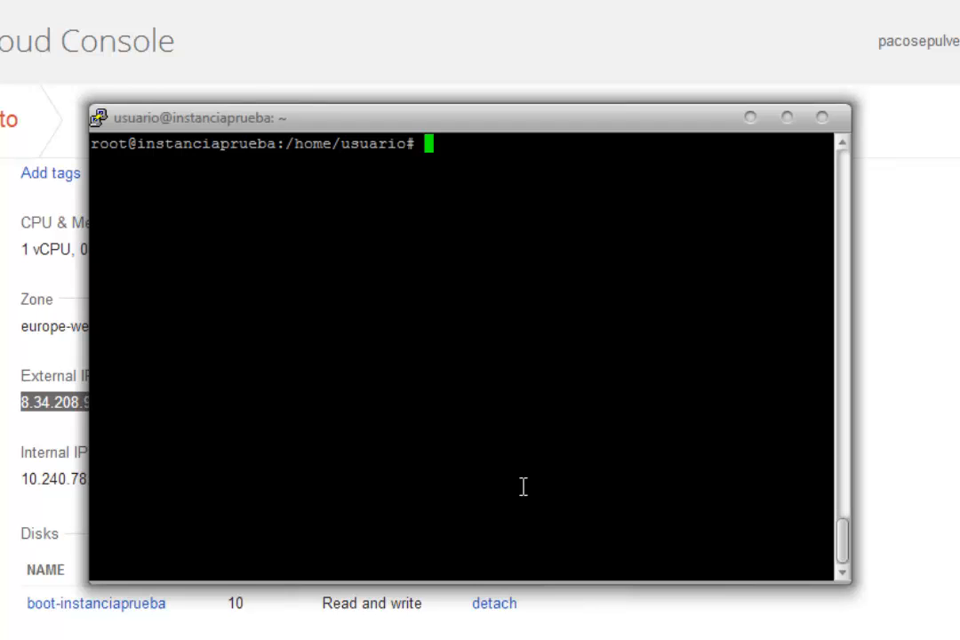
Step: Change to the web server's /var/www/ directory and list its files
text(cd /var/)
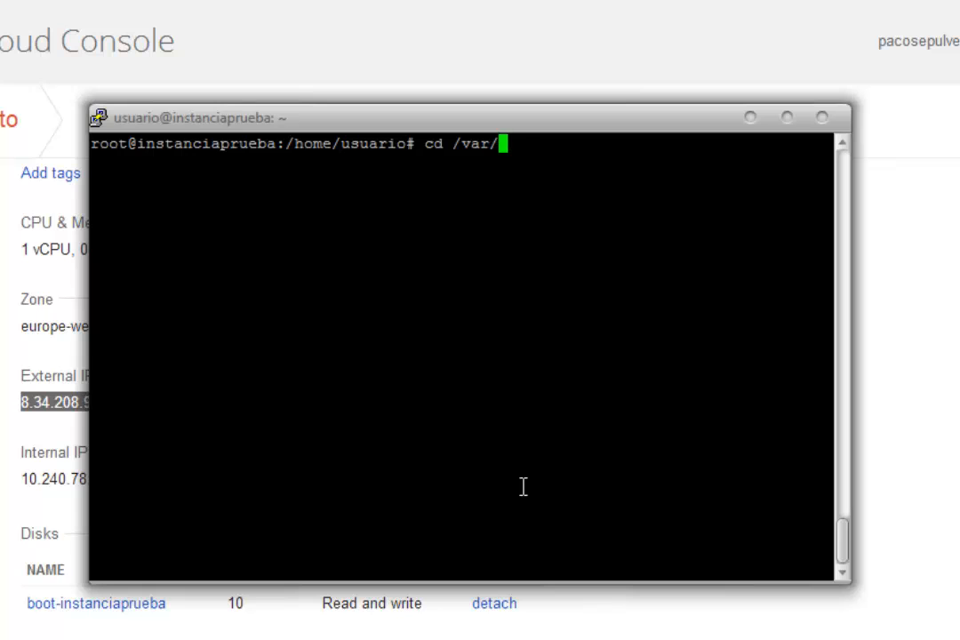
text(www/)
key(Return)
text(l)
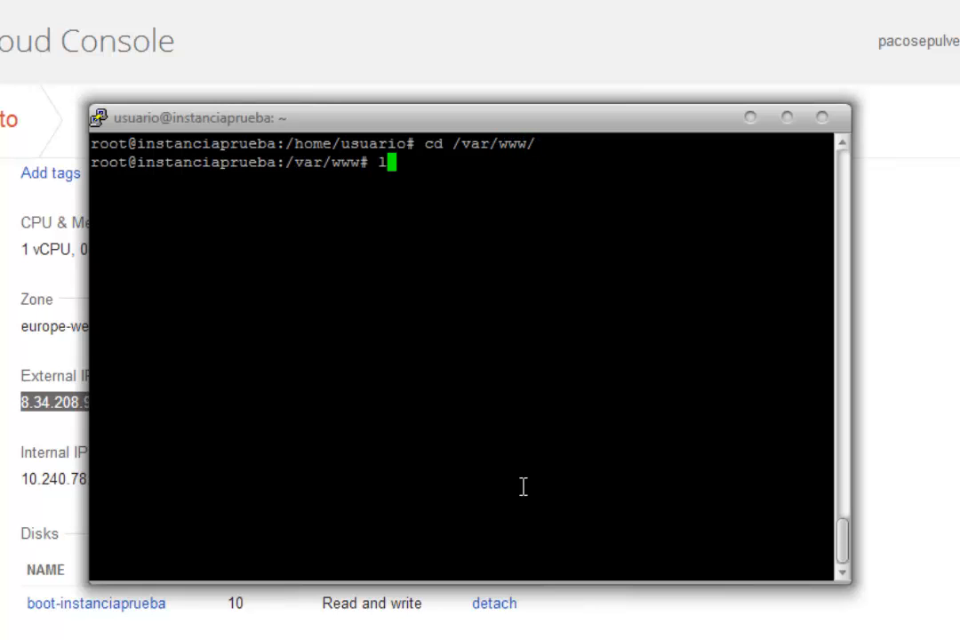
text(s)
key(Return)
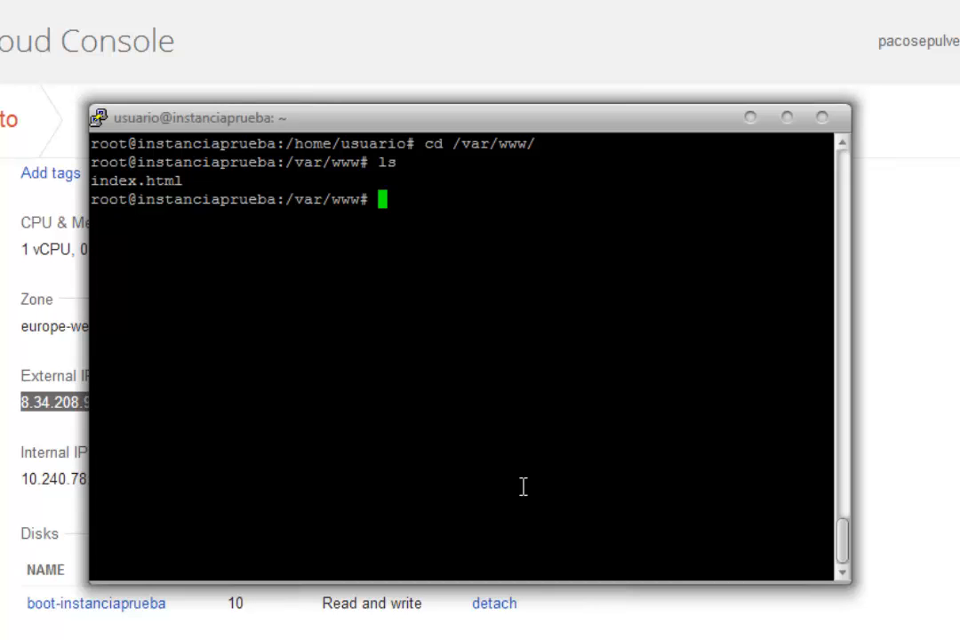
Step: Open index.html for editing in nano
text(nano inde)
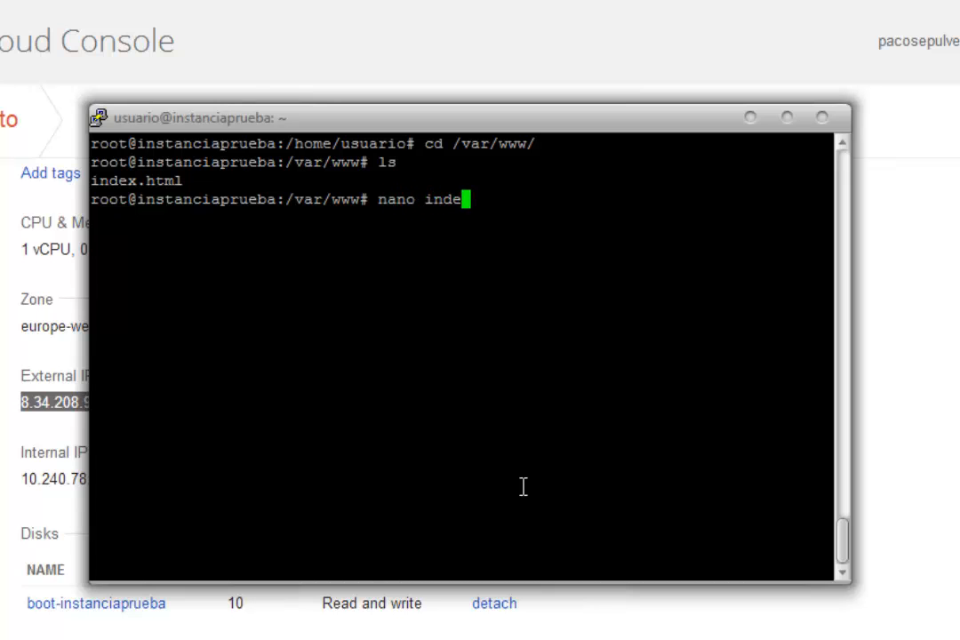
key(Tab)
key(Return)
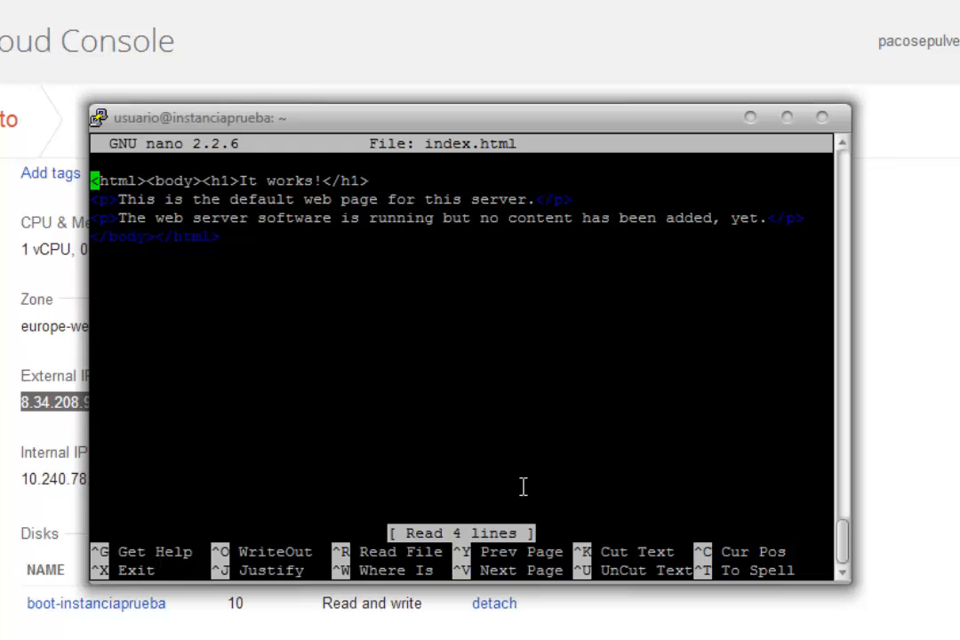
Step: Replace the level-one heading text in index.html with "Este es mi servidor en Google Compute Engine"
key(Right)
key(Right)
key(Right)
key(Right)
key(Right)
key(Right)
key(Right)
key(Right)
key(Right)
key(Right)
key(Right)
key(Right)
key(Right)
key(Right)
key(Right)
key(Right)
key(Right)
key(Right)
key(Right)
key(Right)
key(Delete)
key(BackSpace)
key(BackSpace)
key(BackSpace)
key(BackSpace)
key(BackSpace)
key(BackSpace)
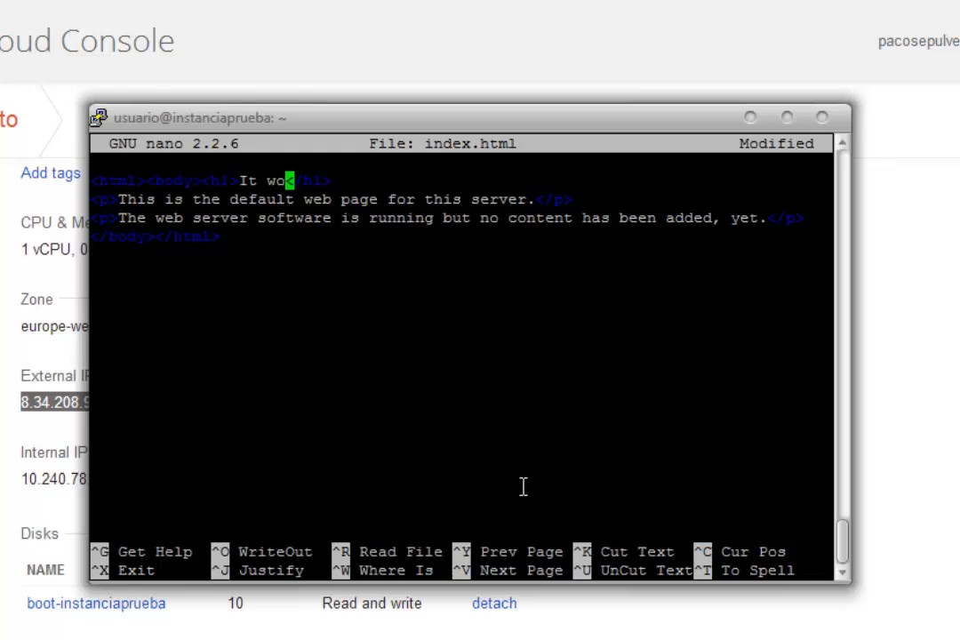
key(BackSpace)
key(BackSpace)
text(Este e)
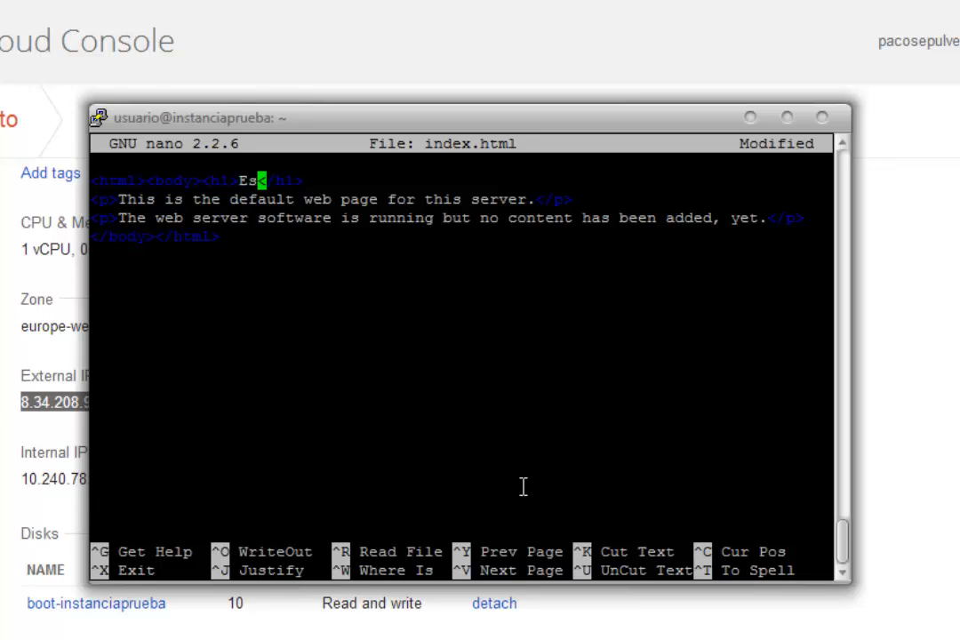
text(s mi servidor )
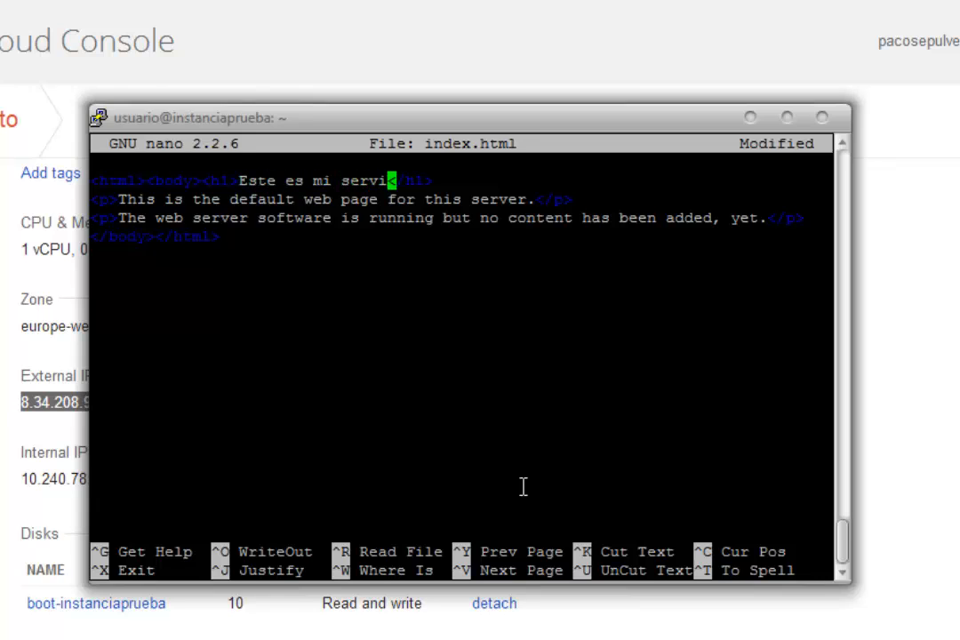
text(en Google )
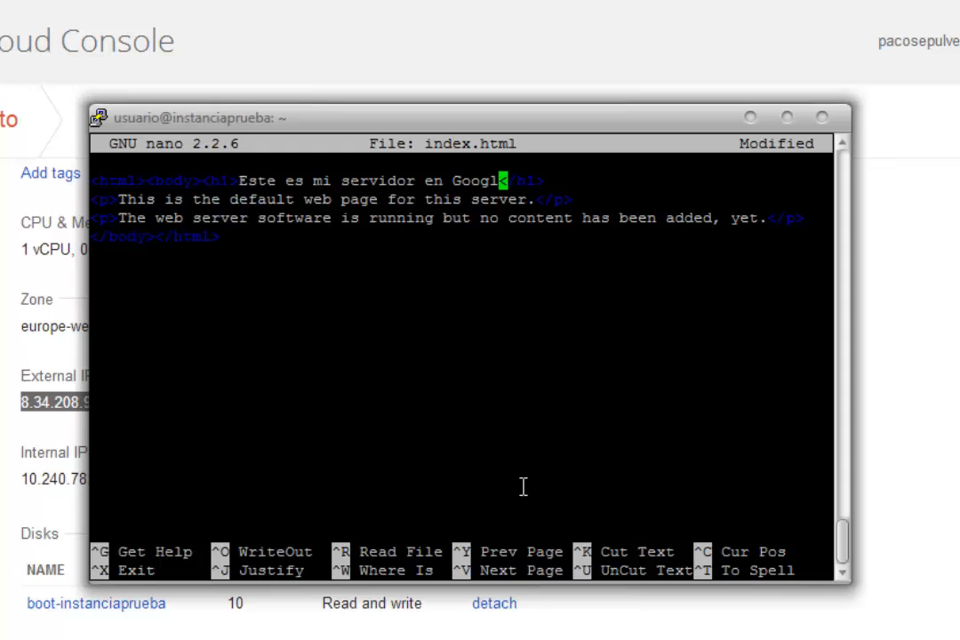
text(Compute E)
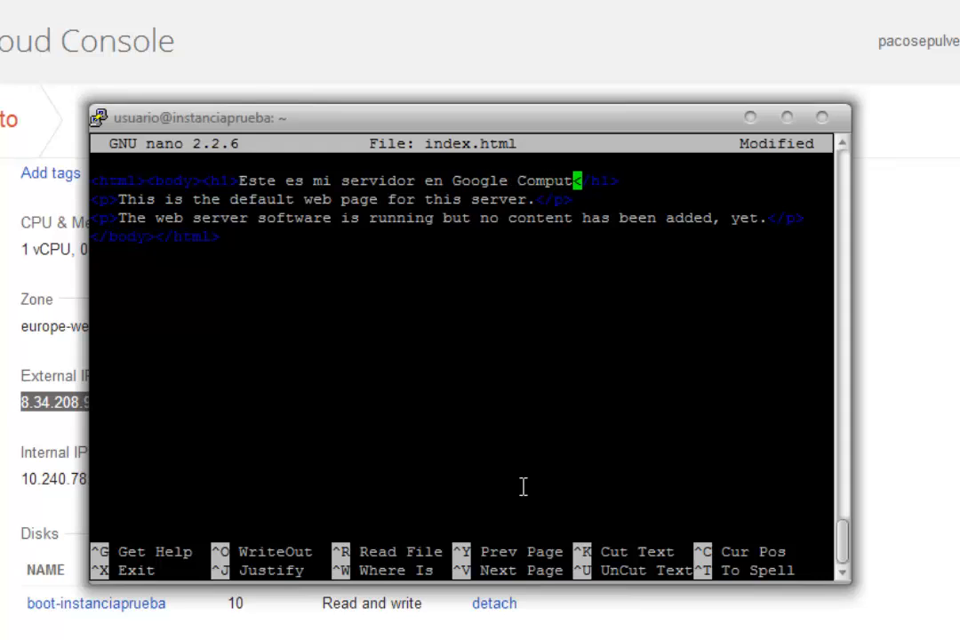
text(ngine)
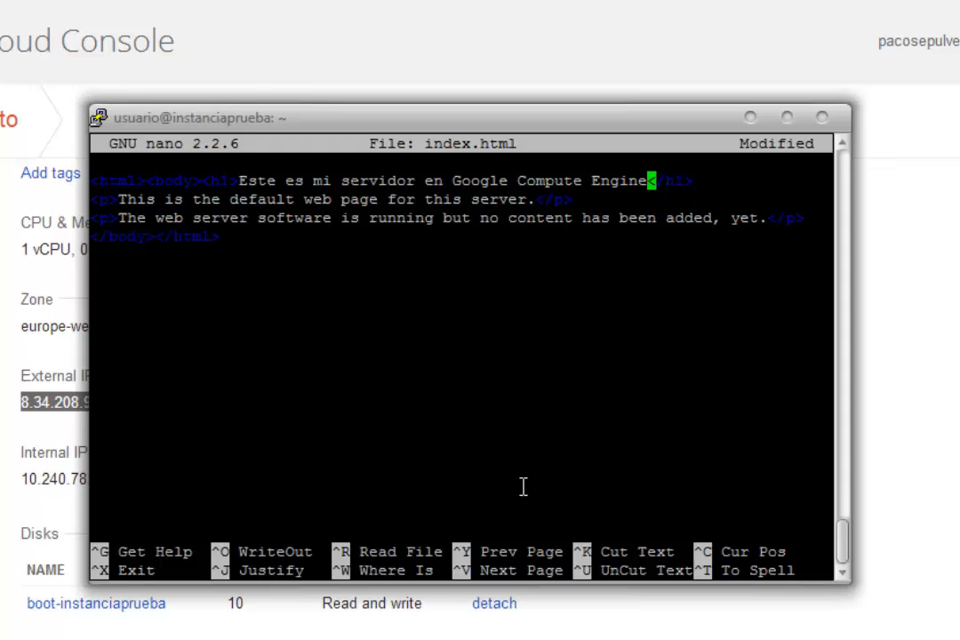
Step: Save the changes under the file name index.html and exit nano
key(ctrl+x)
key(y)
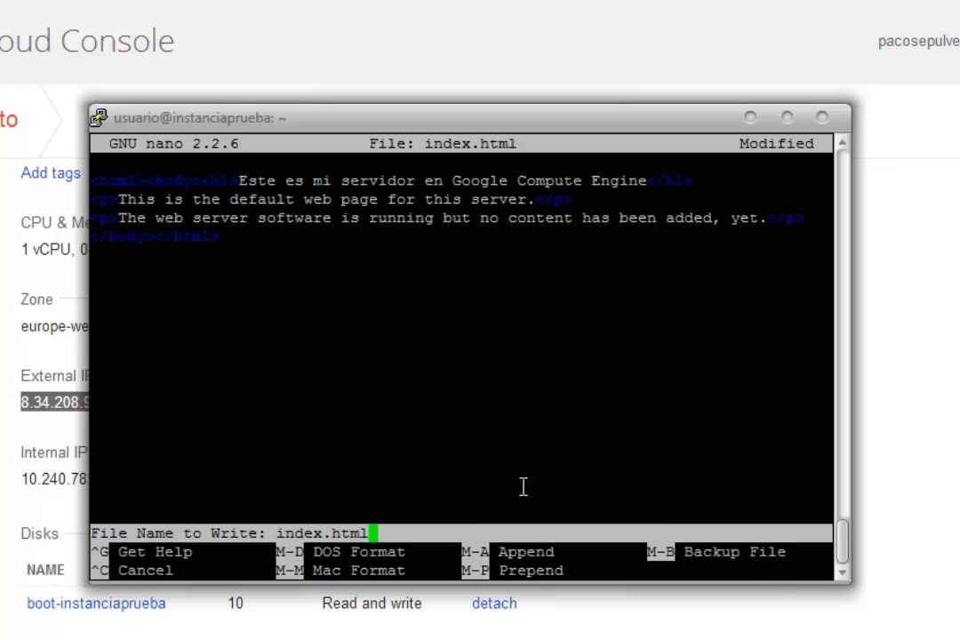
key(Return)
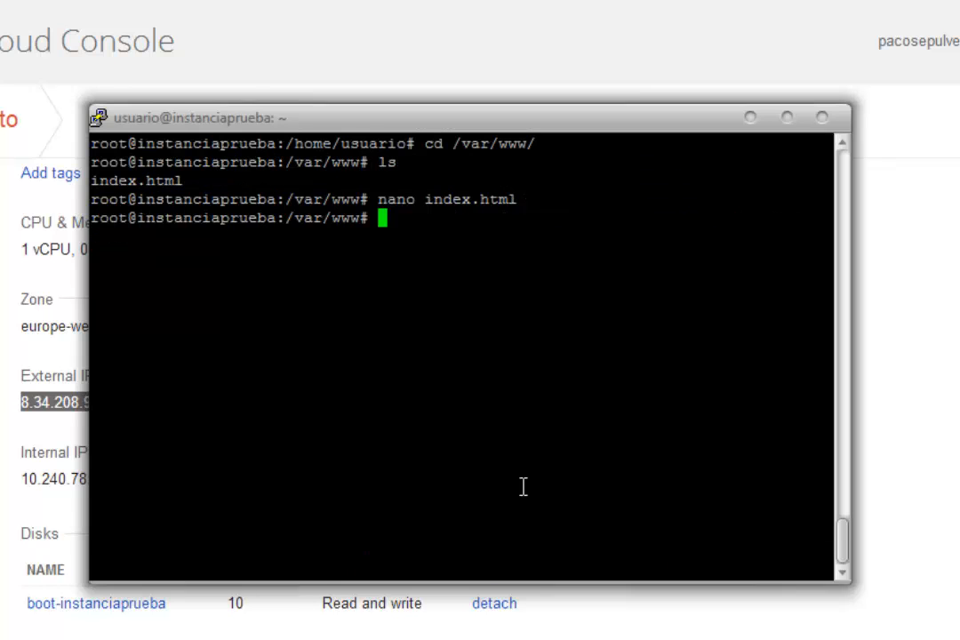
Step: Restart the Apache web server with /etc/init.d/apache2 restart
text(/etc/init)
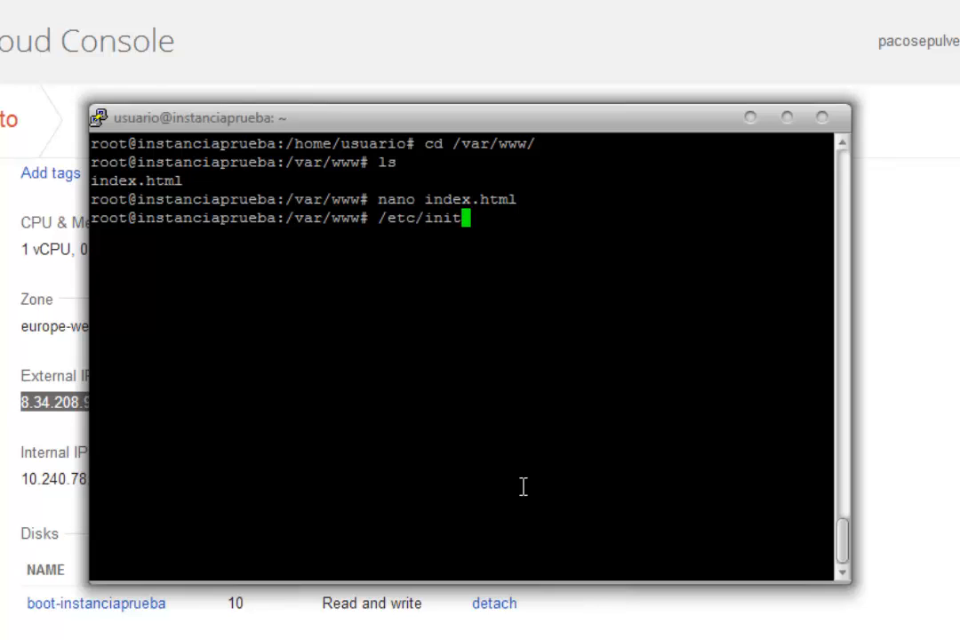
text(.d/apache)
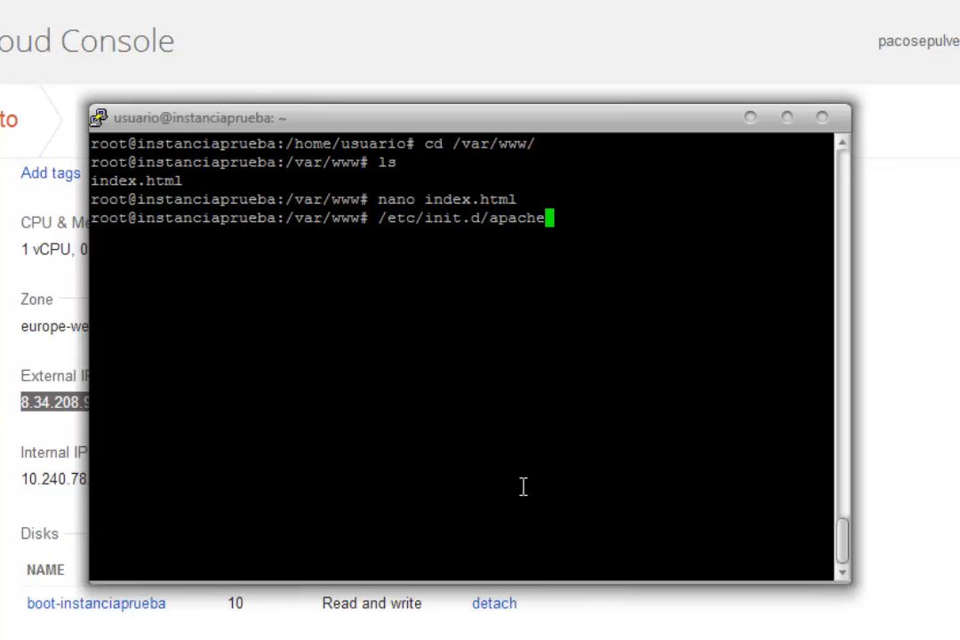
text(2 restart)
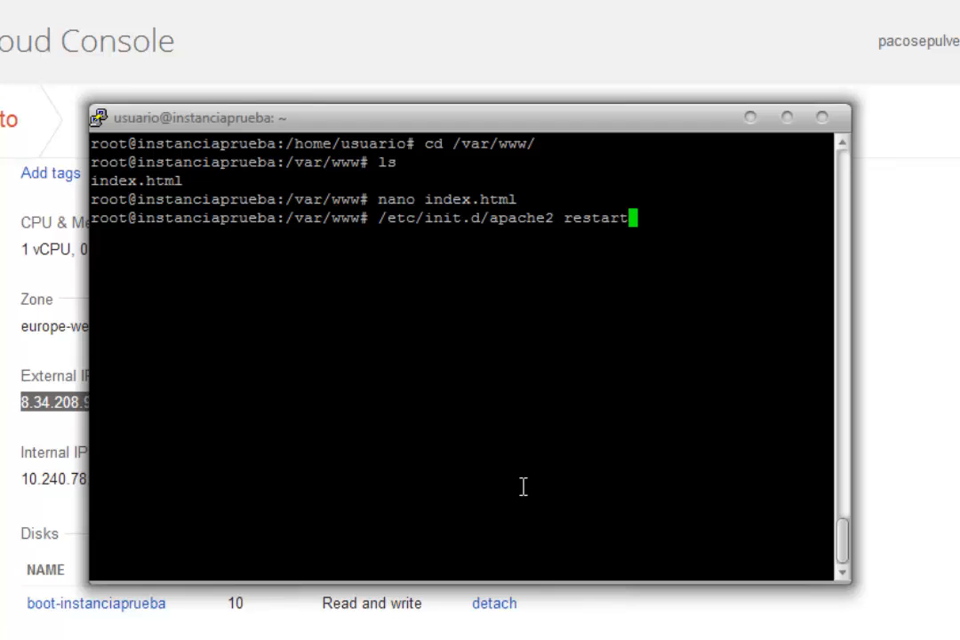
key(Return)
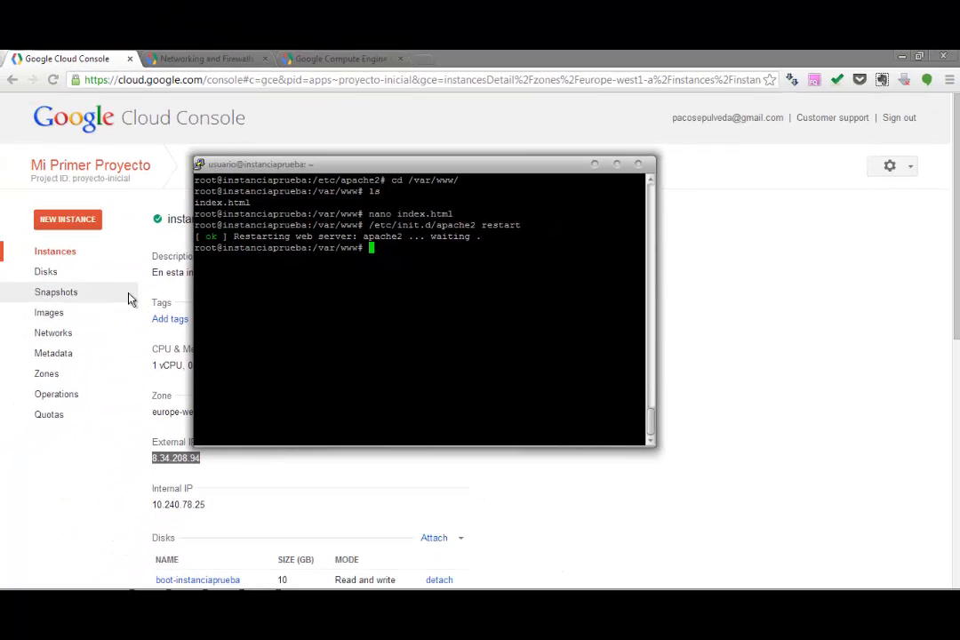
Step: Switch to the Google Cloud Console and start a new firewall rule in the project's default network
click(725, 267)
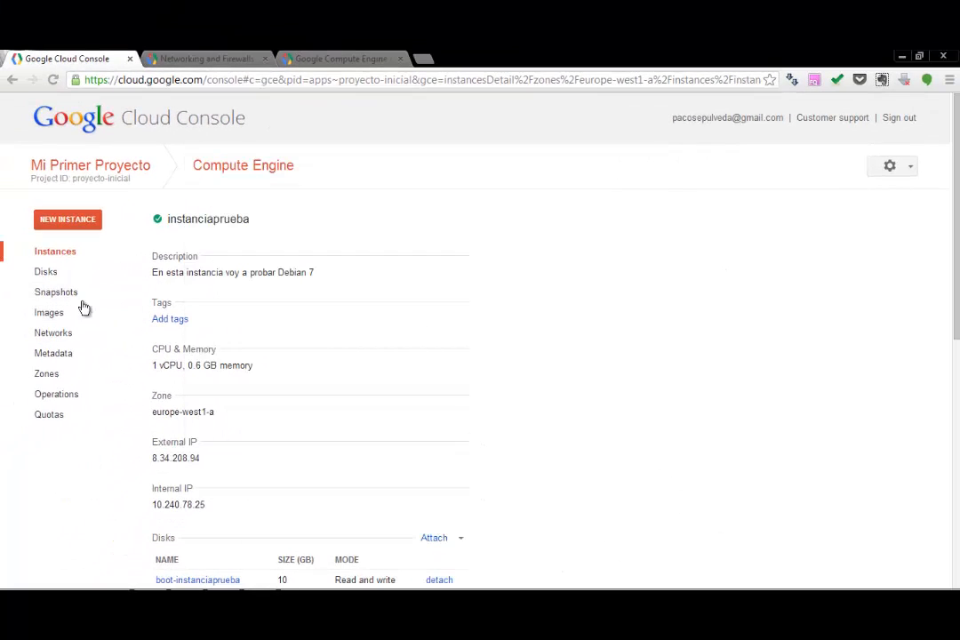
click(44, 338)
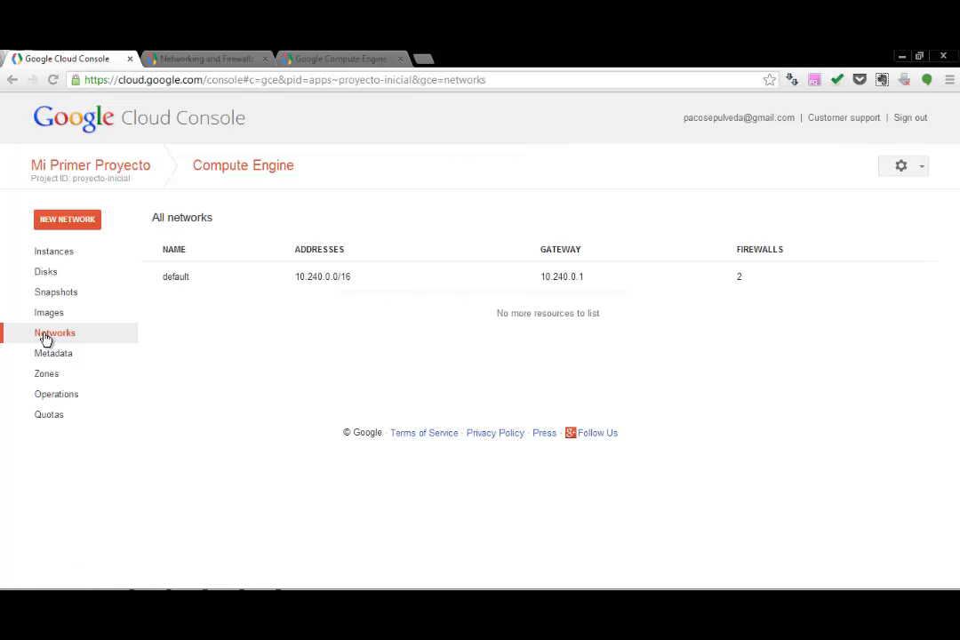
click(182, 280)
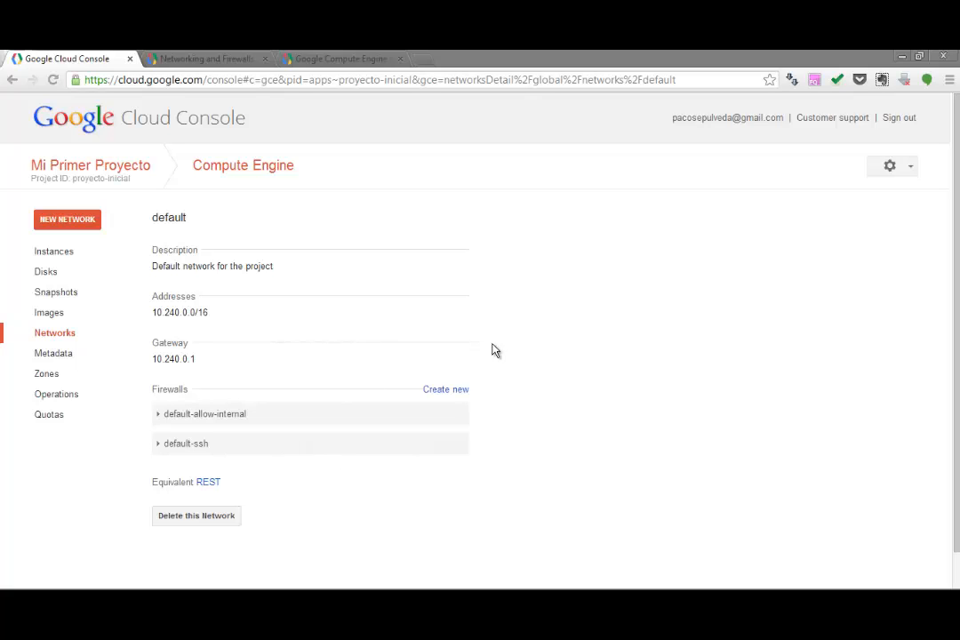
click(449, 391)
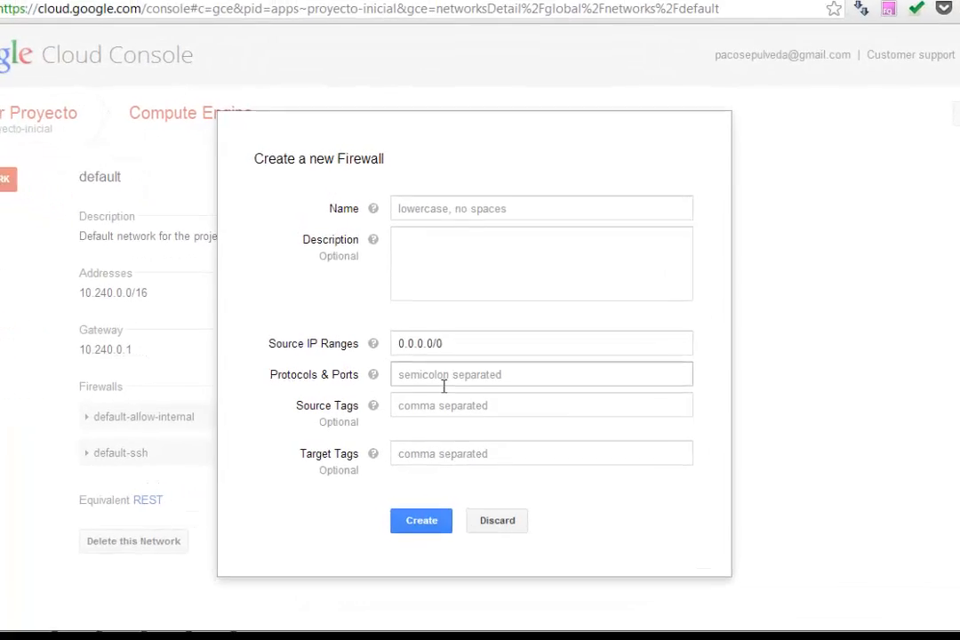
Step: Name the firewall accesohttp and describe it as "Permitimos el acceso web al puerto 80"
click(565, 193)
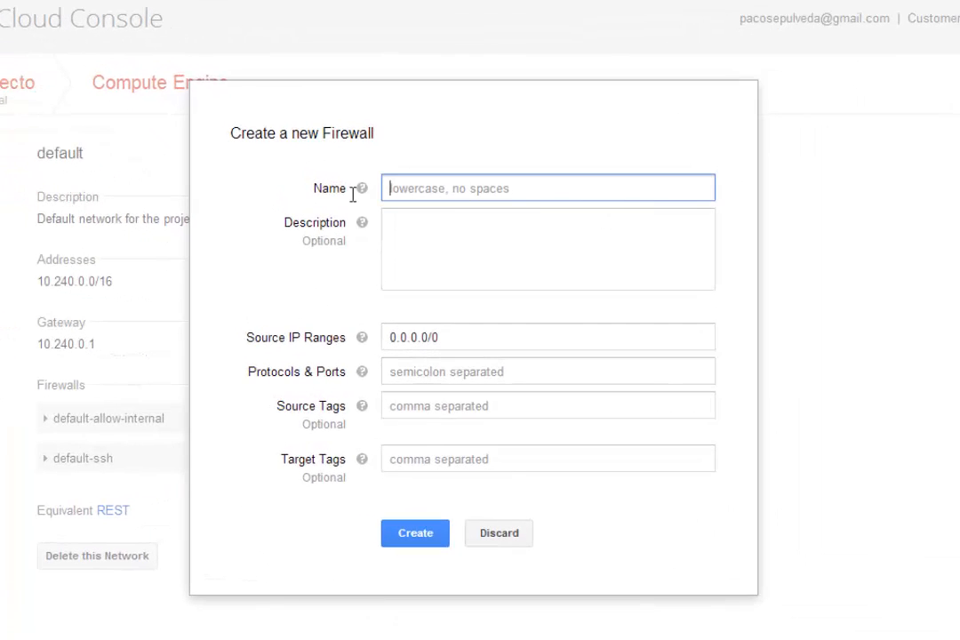
text(acce)
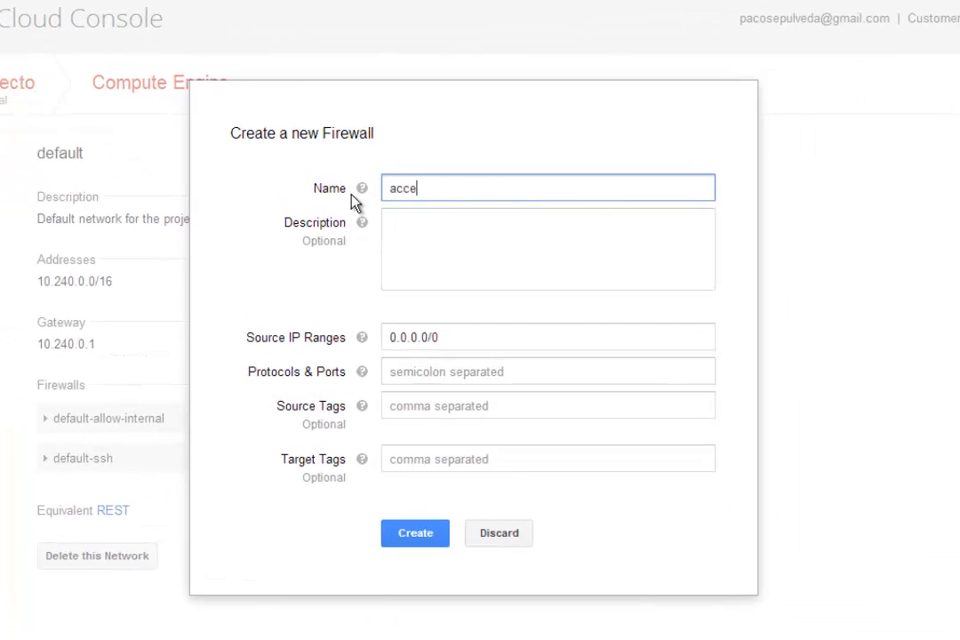
text(sohttp)
click(401, 237)
text(P)
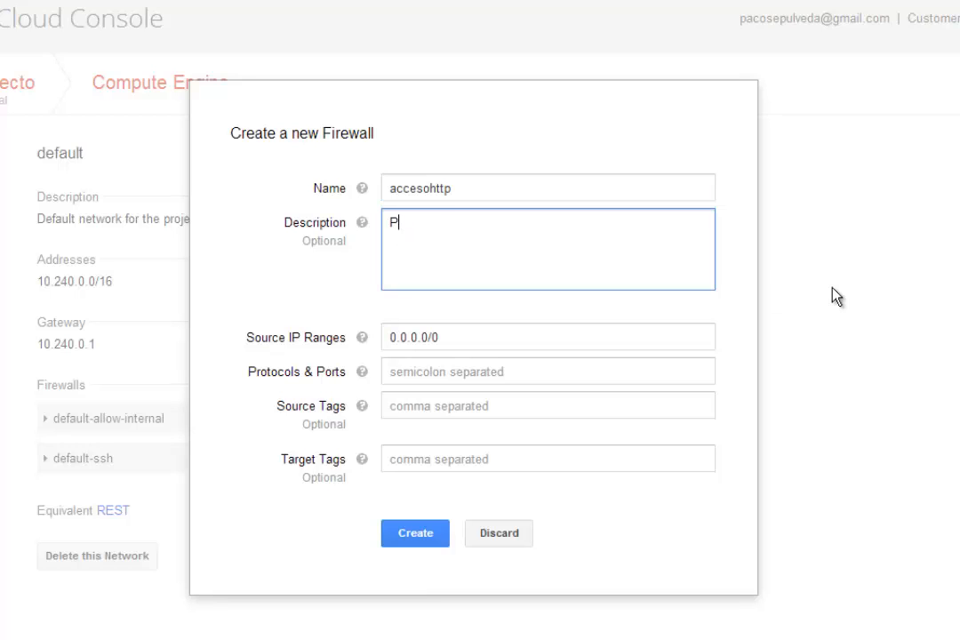
text(ermitimos el )
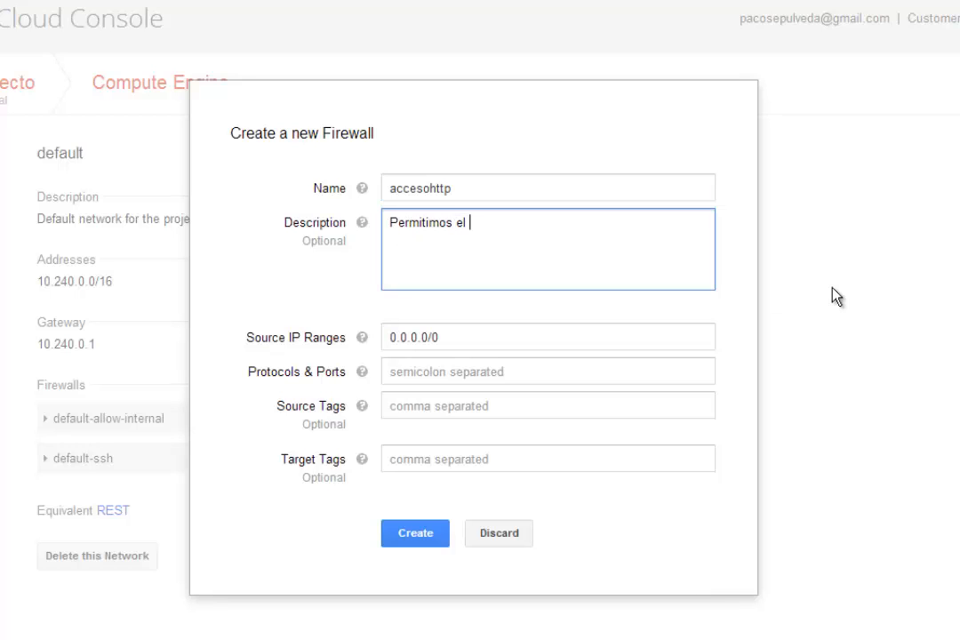
text(acceso web al puerto 80)
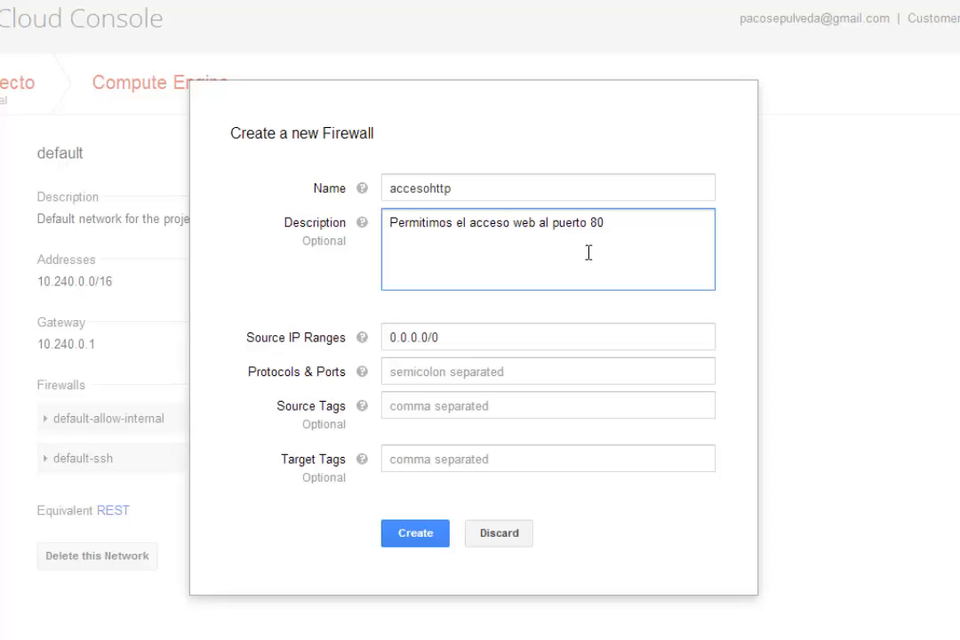
Step: Set the firewall's protocols and ports to tcp:80, keeping the source IP range 0.0.0.0/0, and create it
drag(451, 335, 314, 335)
click(454, 343)
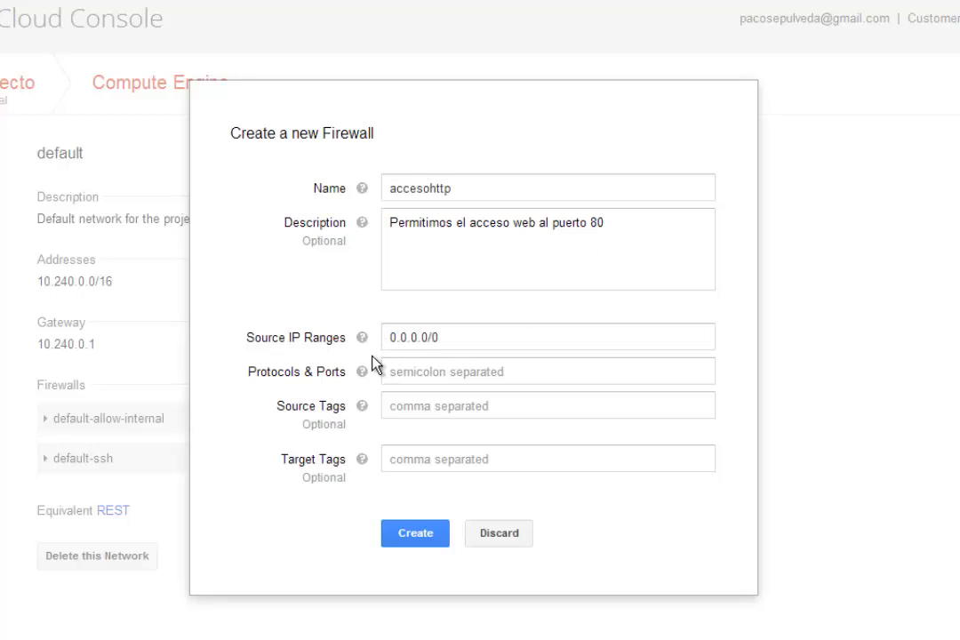
click(521, 374)
text(tcp:)
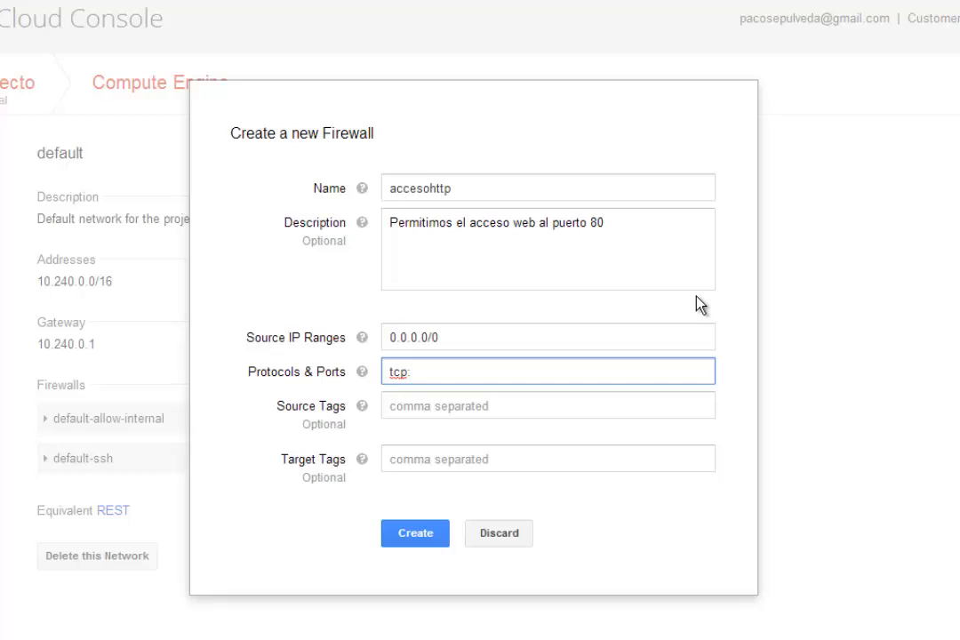
text(80)
click(480, 389)
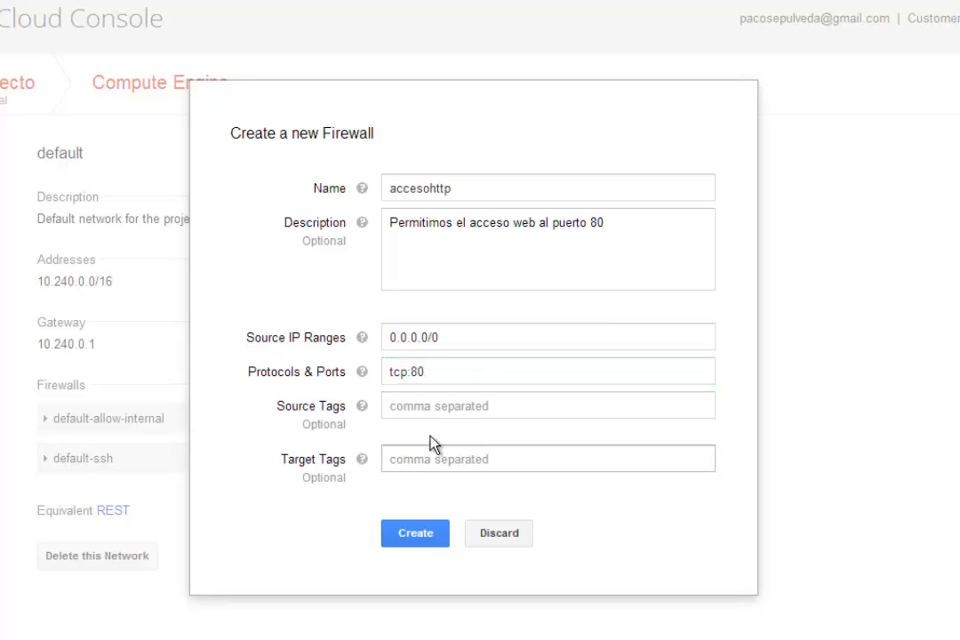
click(416, 537)
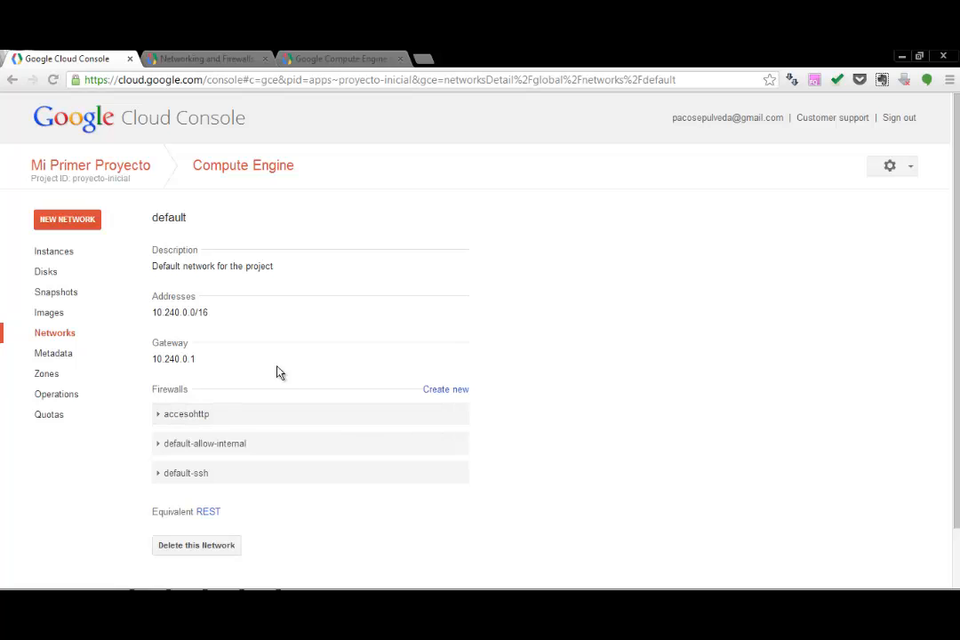
Step: Open the details of instanciaprueba and copy its external IP address
click(73, 256)
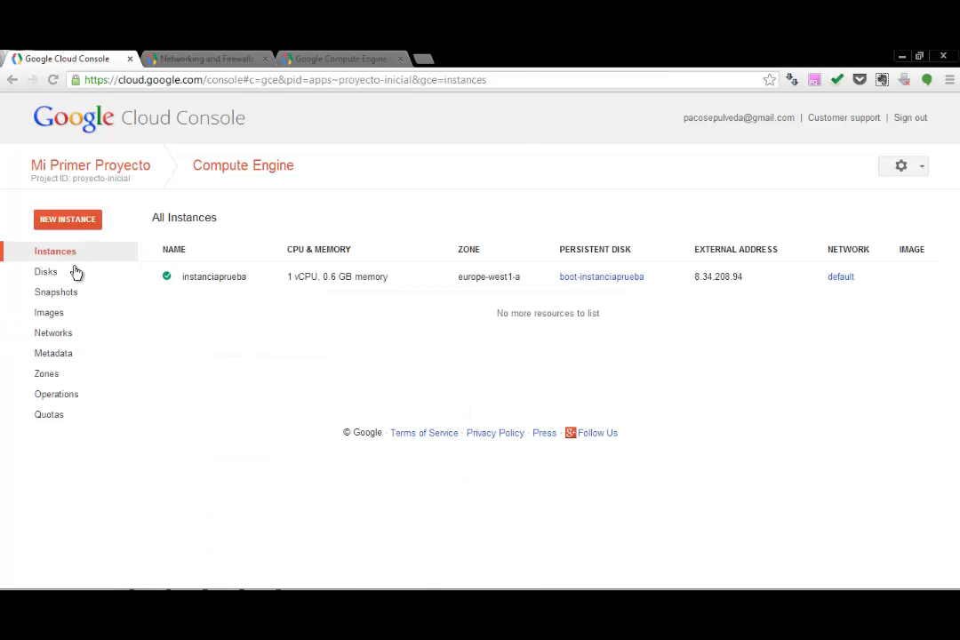
click(187, 281)
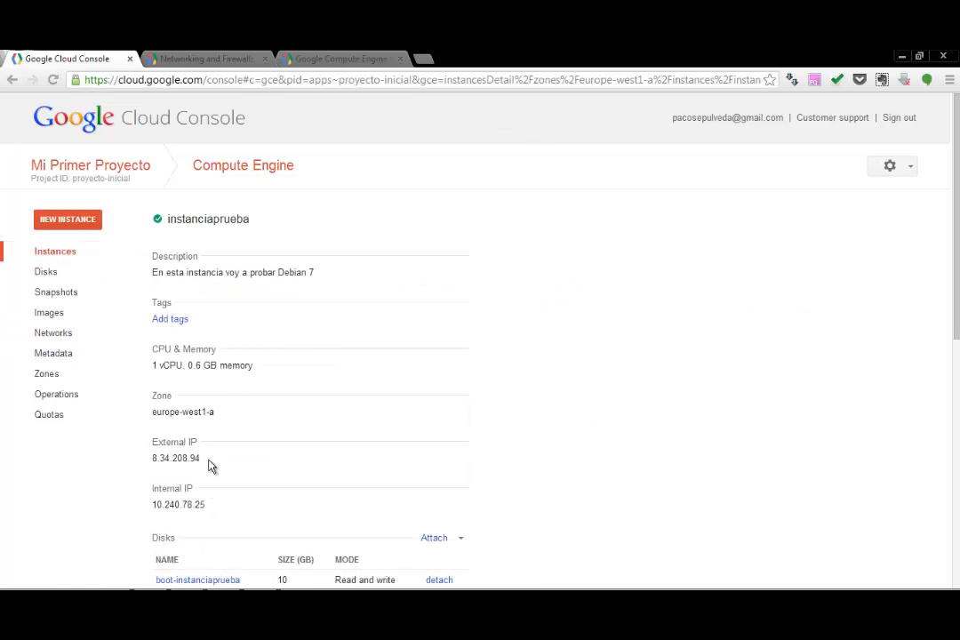
double_click(185, 459)
right_click(178, 455)
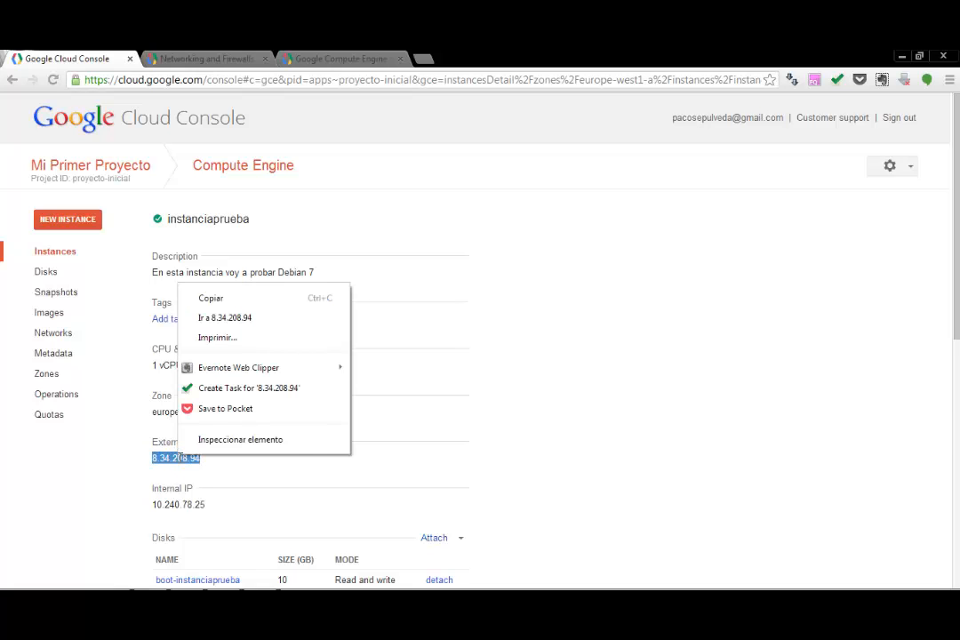
click(220, 299)
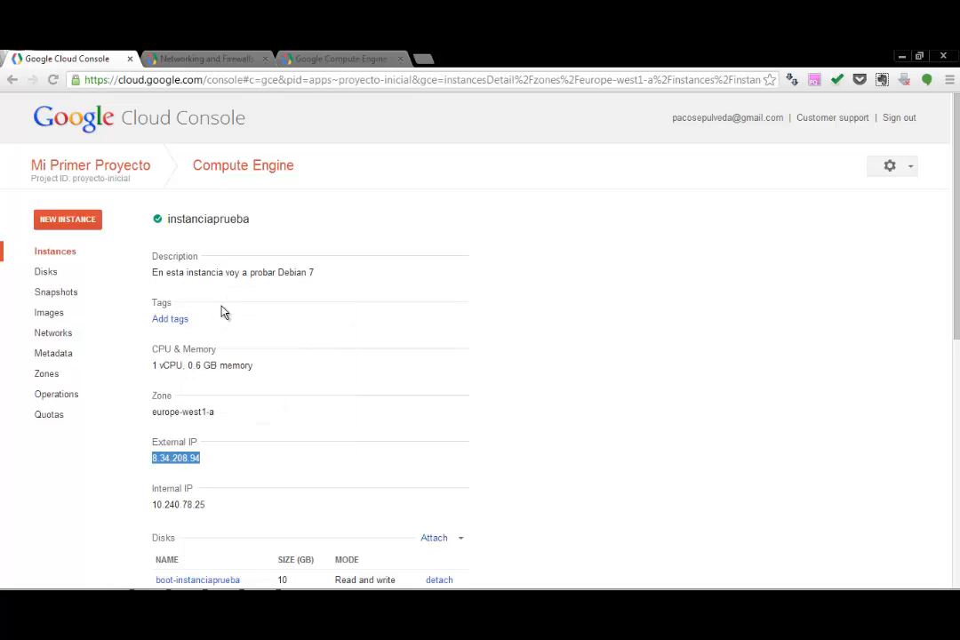
click(423, 58)
text(ht)
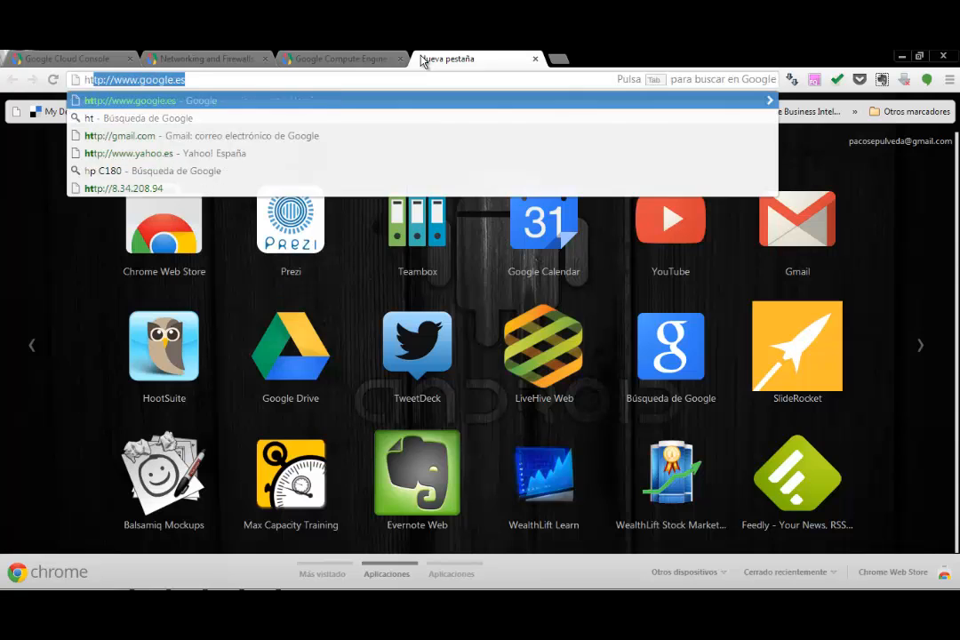
text(tp://)
key(ctrl+v)
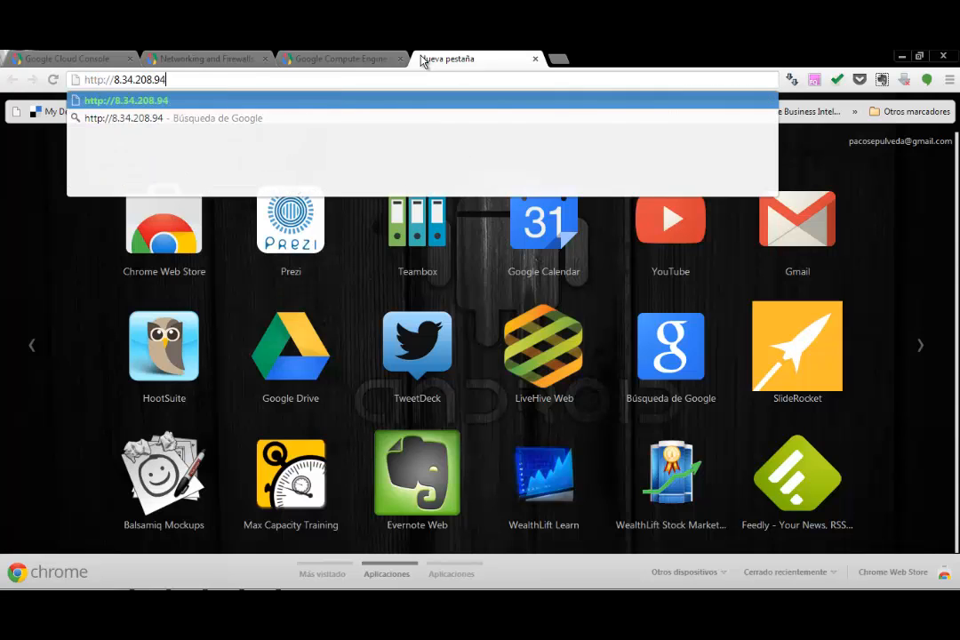
key(Return)
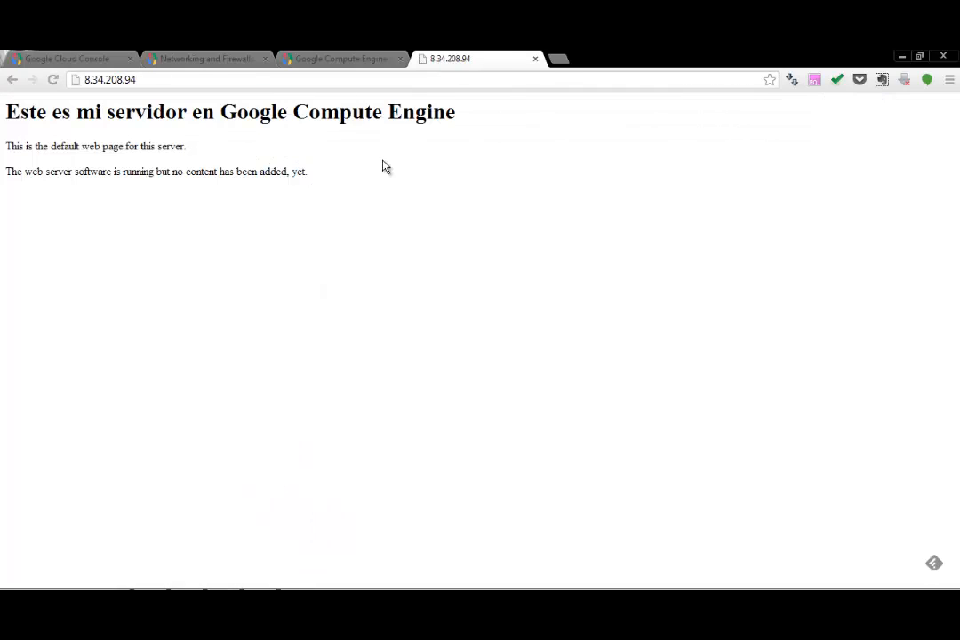
drag(359, 177, 4, 107)
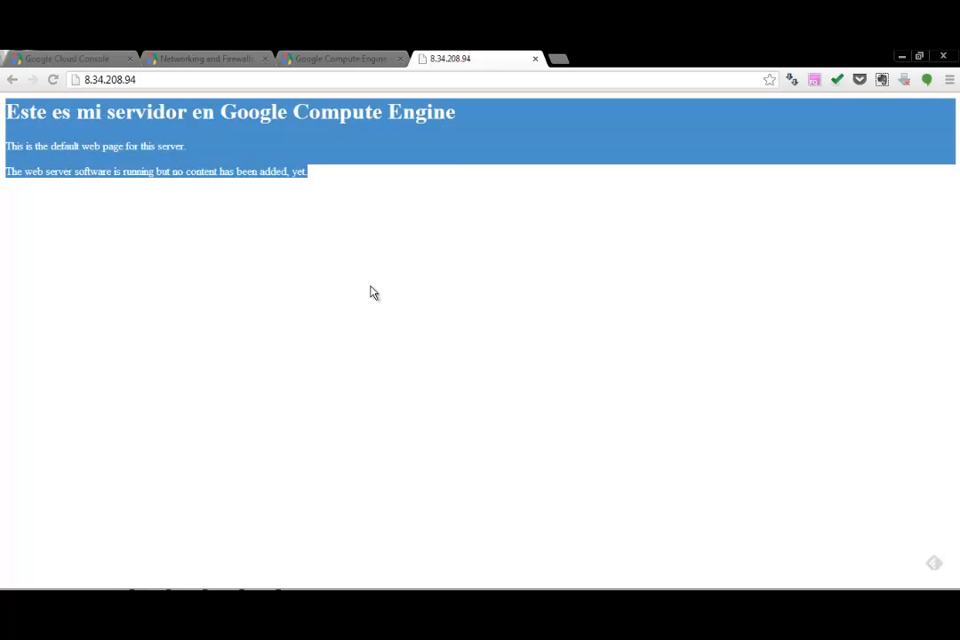